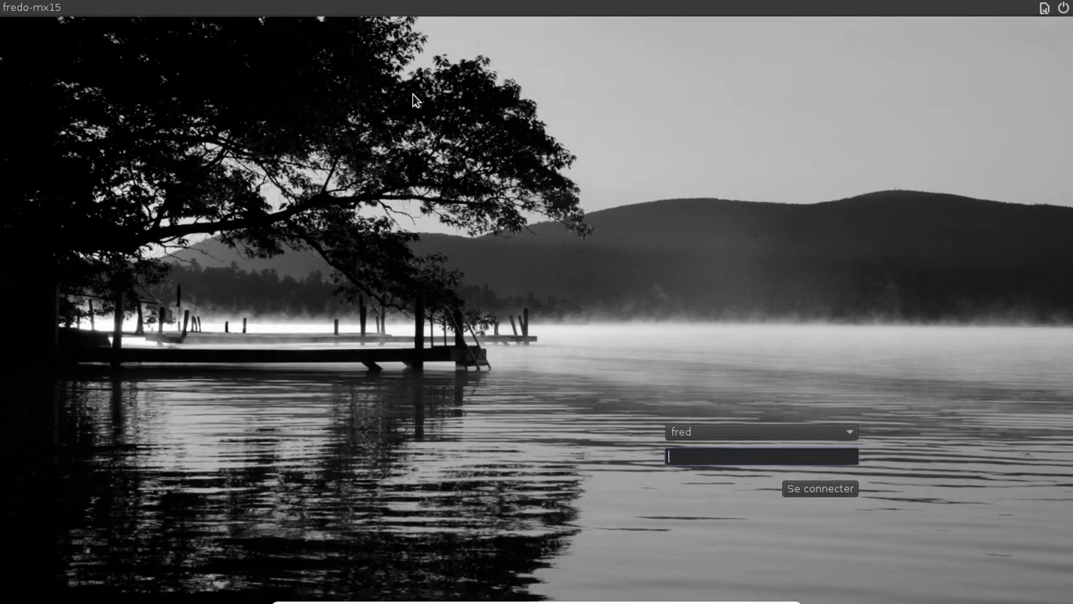
# Step: Log in with the user password, move MX Bienvenue aside, and open Outils (MX Tools)
pyautogui.write('•••••••')
pyautogui.press('Return')
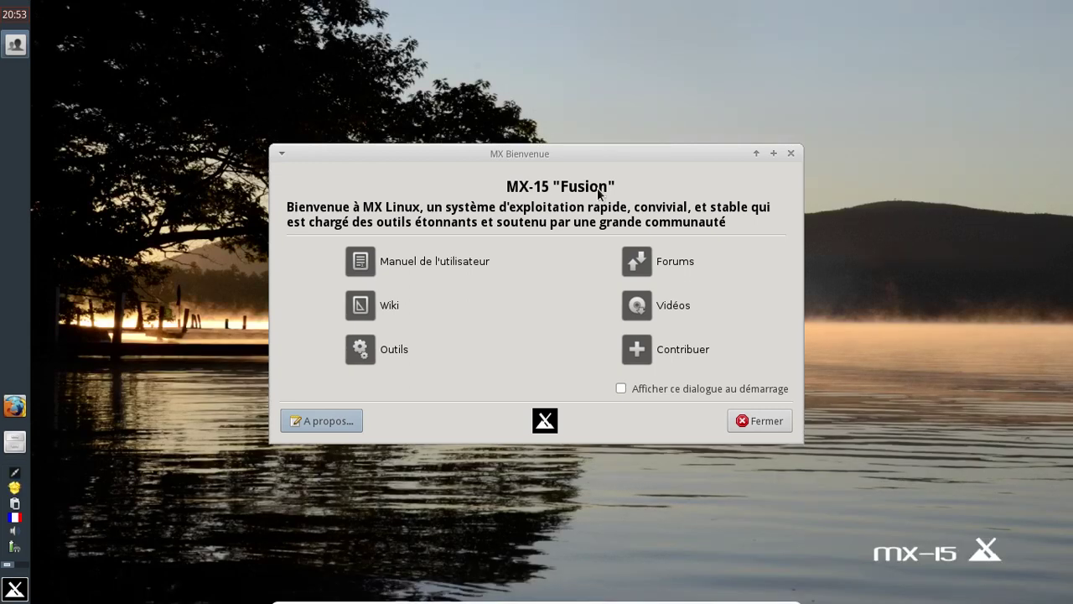
pyautogui.moveTo(517, 153); pyautogui.dragTo(455, 109)
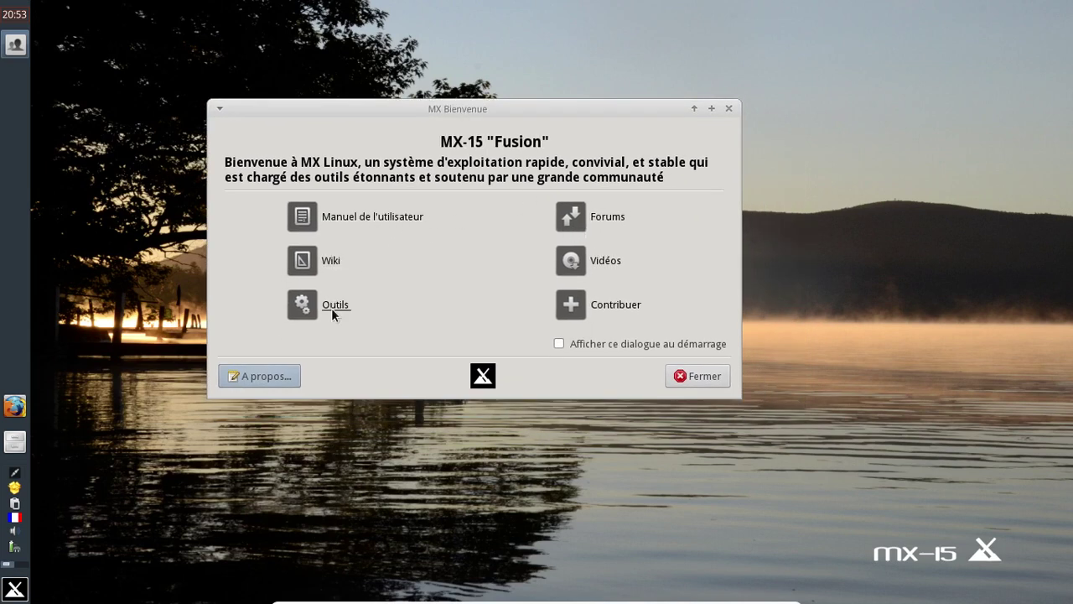
pyautogui.click(310, 305)
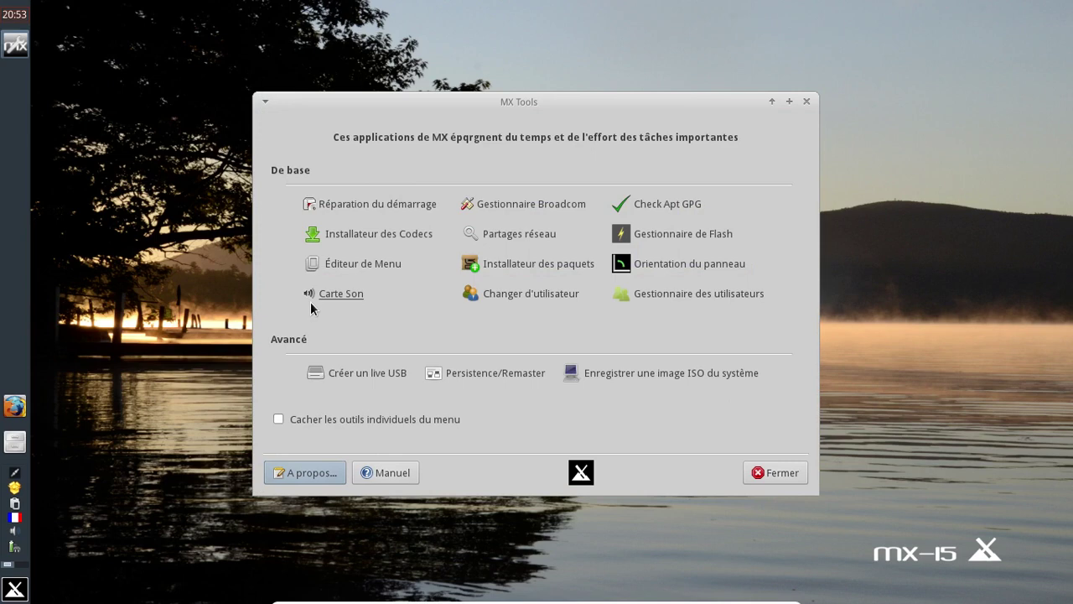
# Step: Install the restricted codecs with the Codecs Installer, authenticating as administrator and confirming completion
pyautogui.click(420, 236)
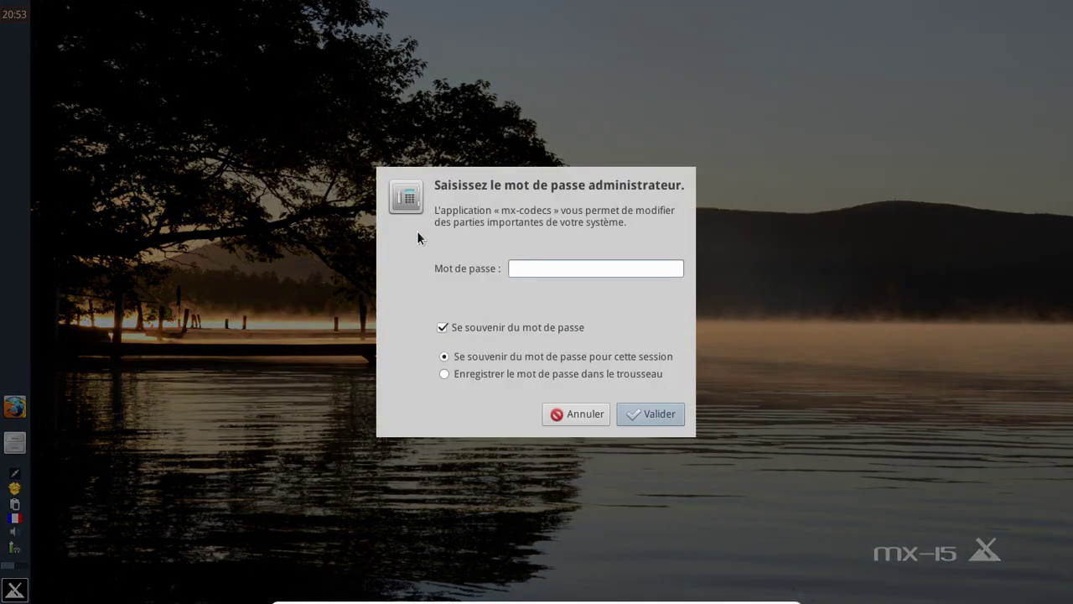
pyautogui.write('root')
pyautogui.press('Return')
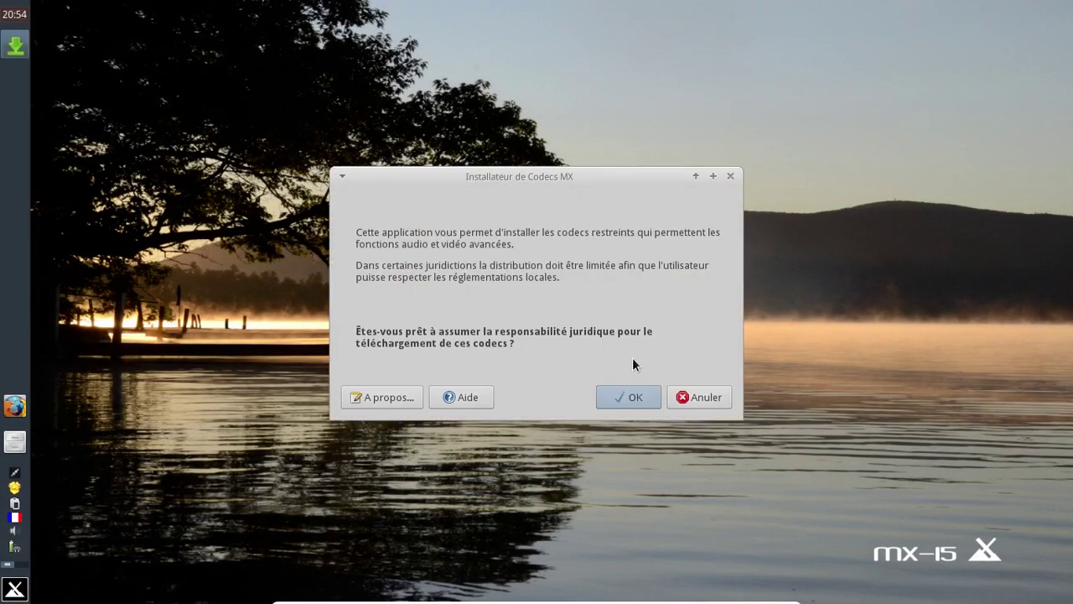
pyautogui.click(635, 396)
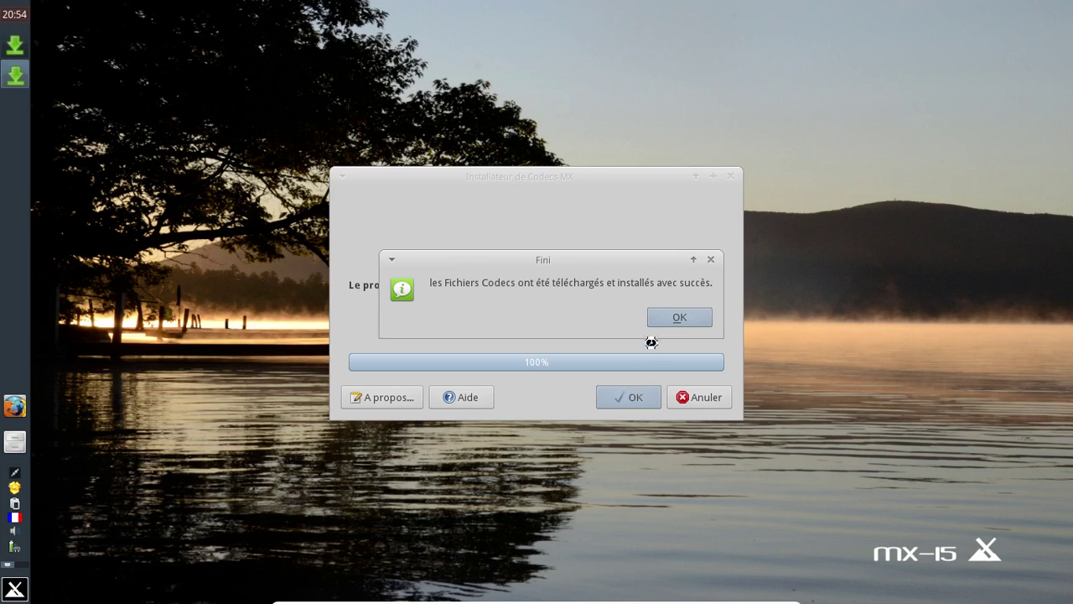
pyautogui.click(677, 317)
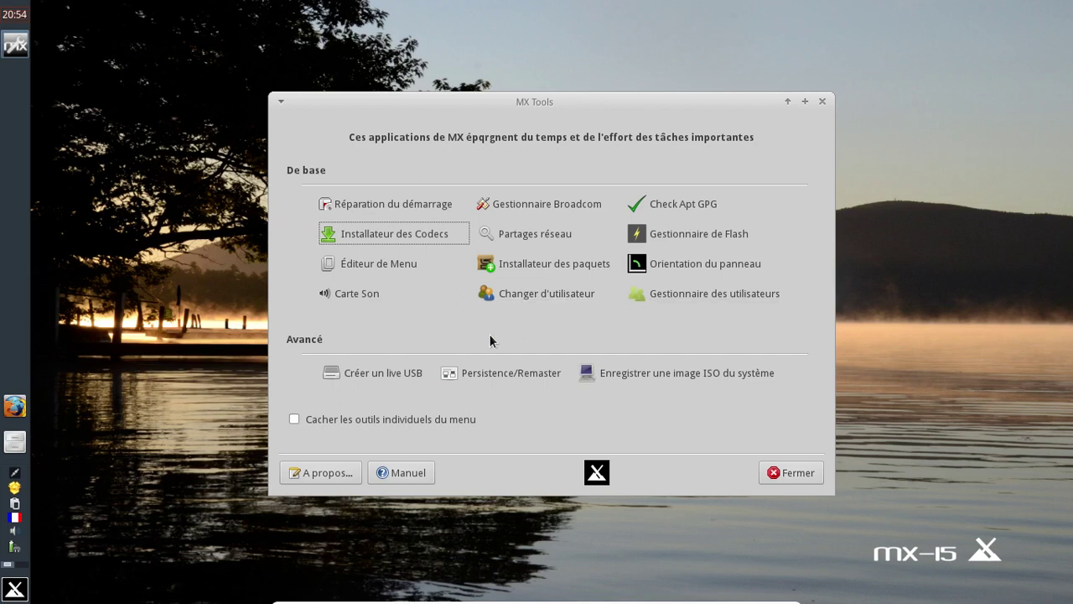
# Step: Launch the package installer and mark French and French_Firefox in the Language group
pyautogui.click(529, 263)
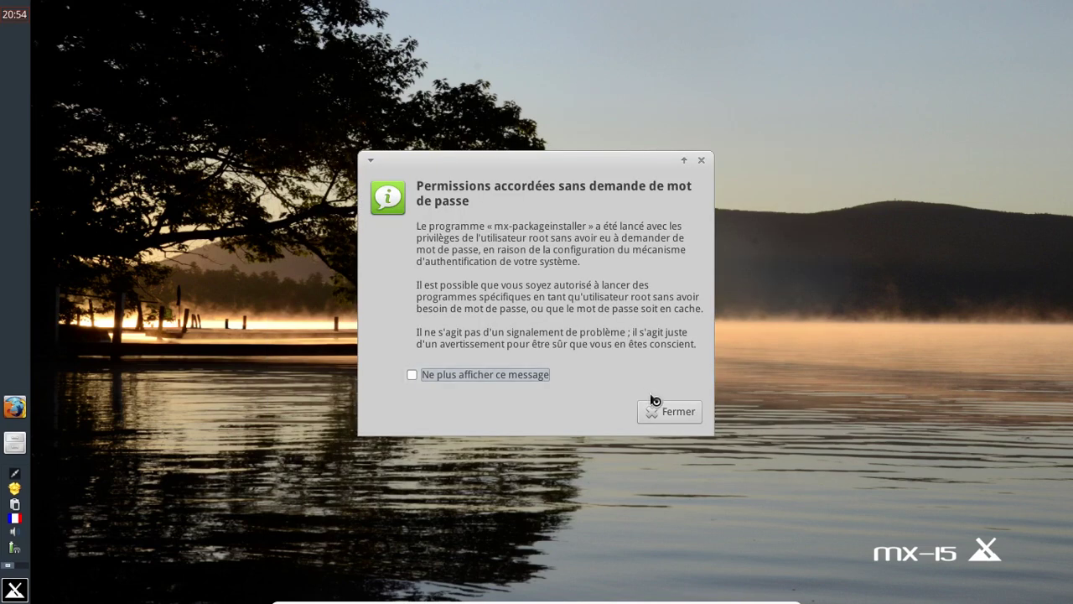
pyautogui.click(673, 417)
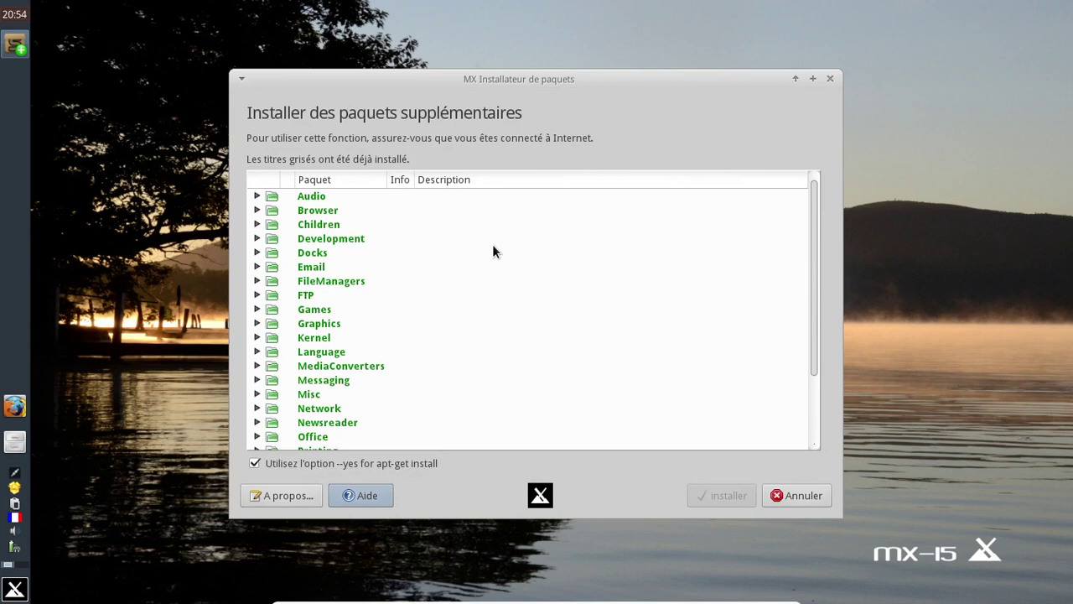
pyautogui.click(257, 351)
pyautogui.scroll(-10, 512, 261)
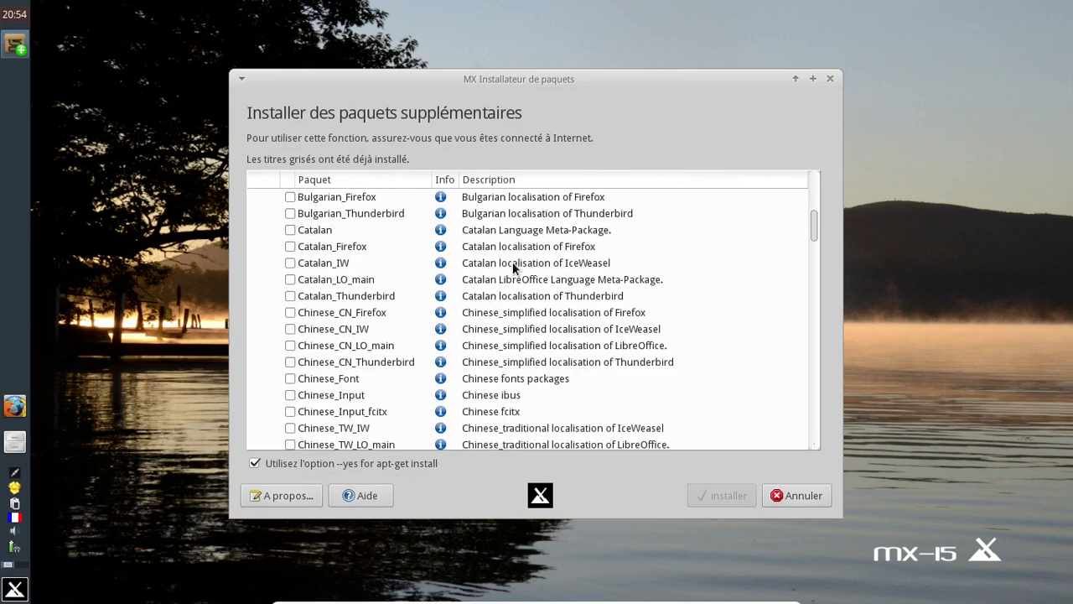
pyautogui.scroll(-8, 512, 261)
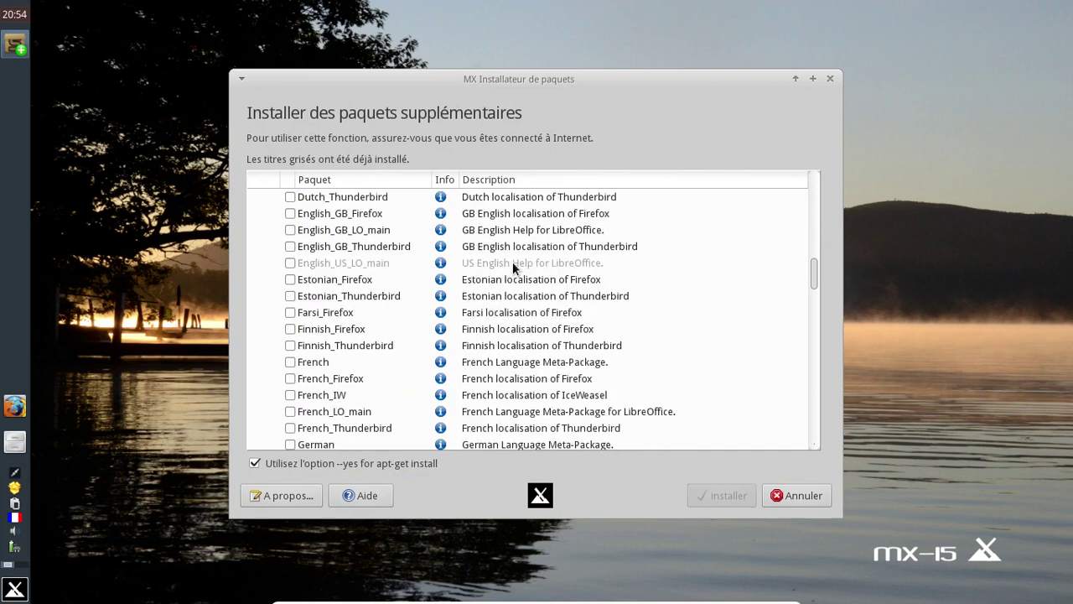
pyautogui.click(291, 362)
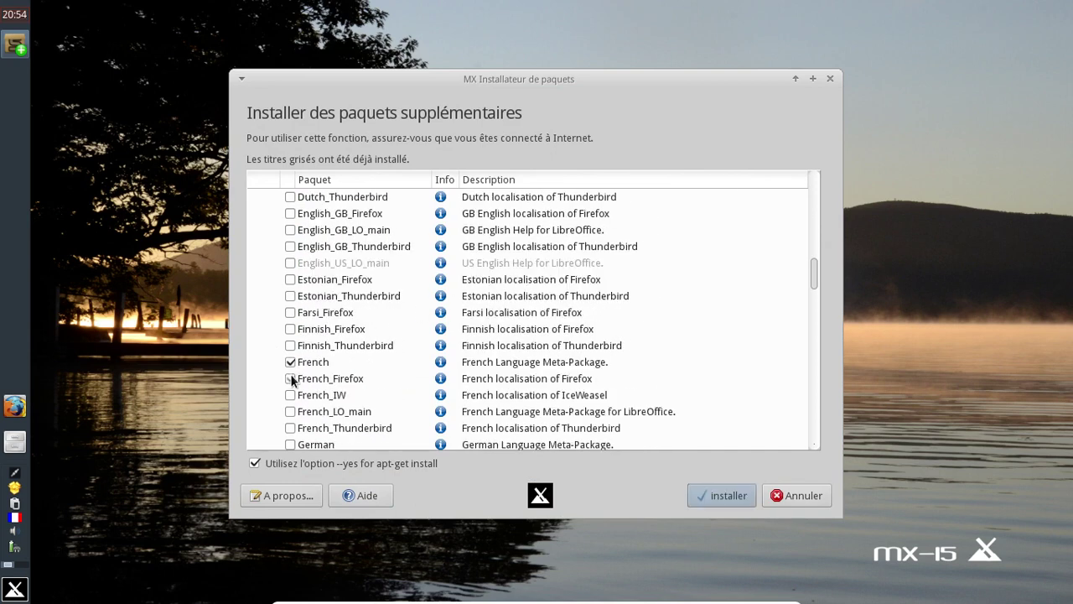
pyautogui.click(290, 378)
# Step: Mark the French LibreOffice package and start installing the selected French packages
pyautogui.scroll(5, 416, 294)
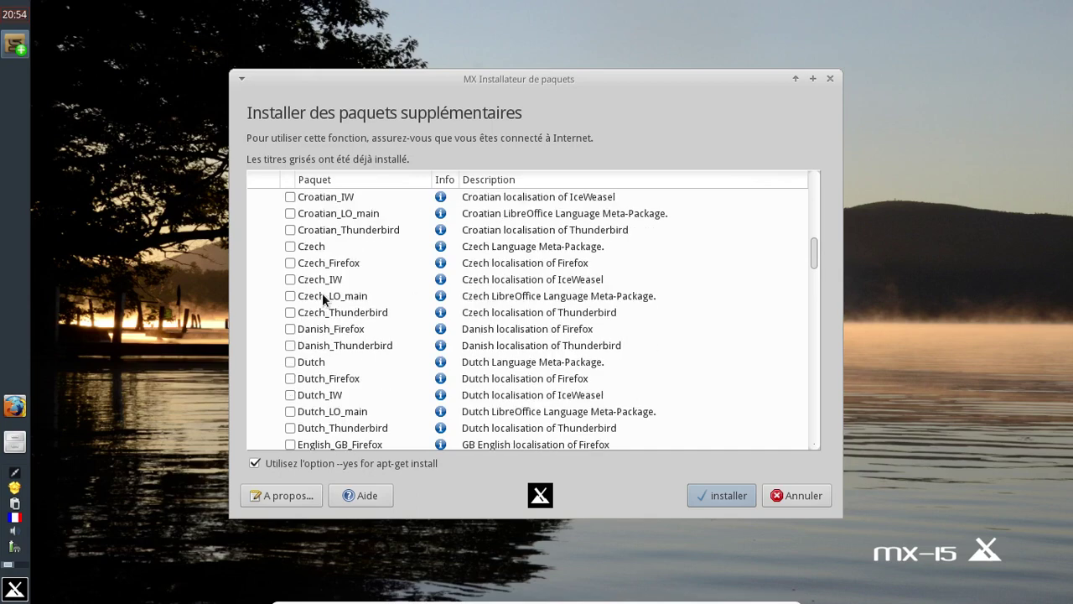
pyautogui.scroll(4, 327, 289)
pyautogui.scroll(-11, 330, 285)
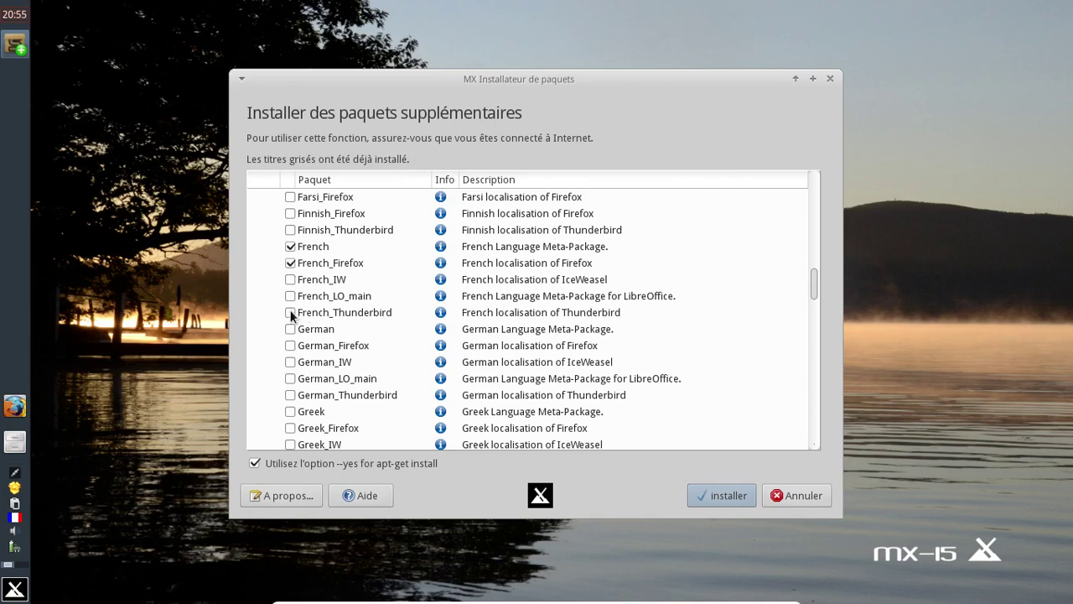
pyautogui.click(20, 590)
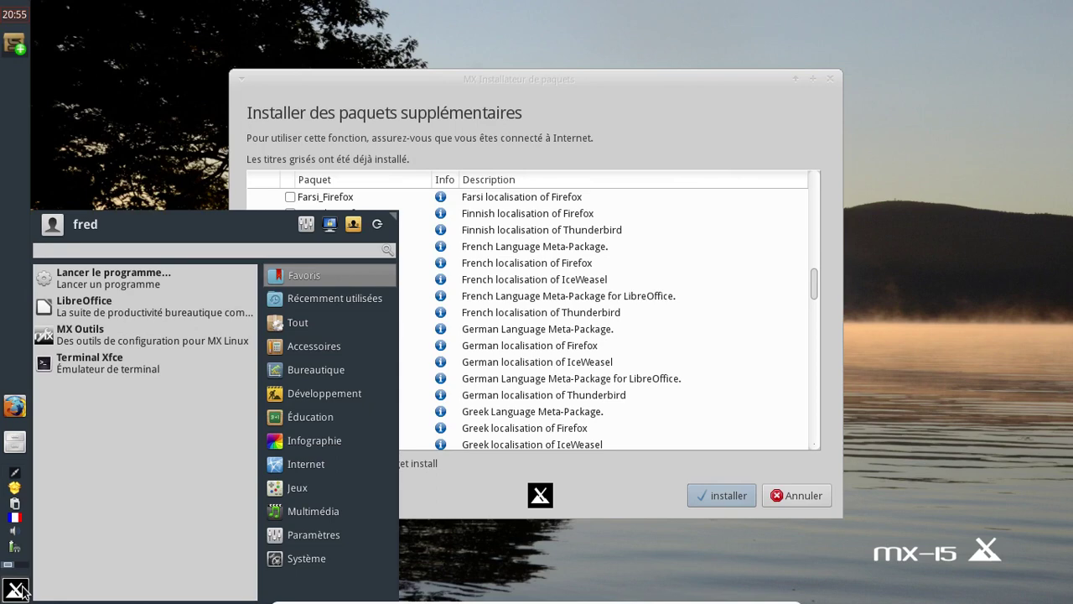
pyautogui.write('thun')
pyautogui.press('BackSpace')
pyautogui.press('BackSpace')
pyautogui.press('BackSpace')
pyautogui.press('BackSpace')
pyautogui.press('Escape')
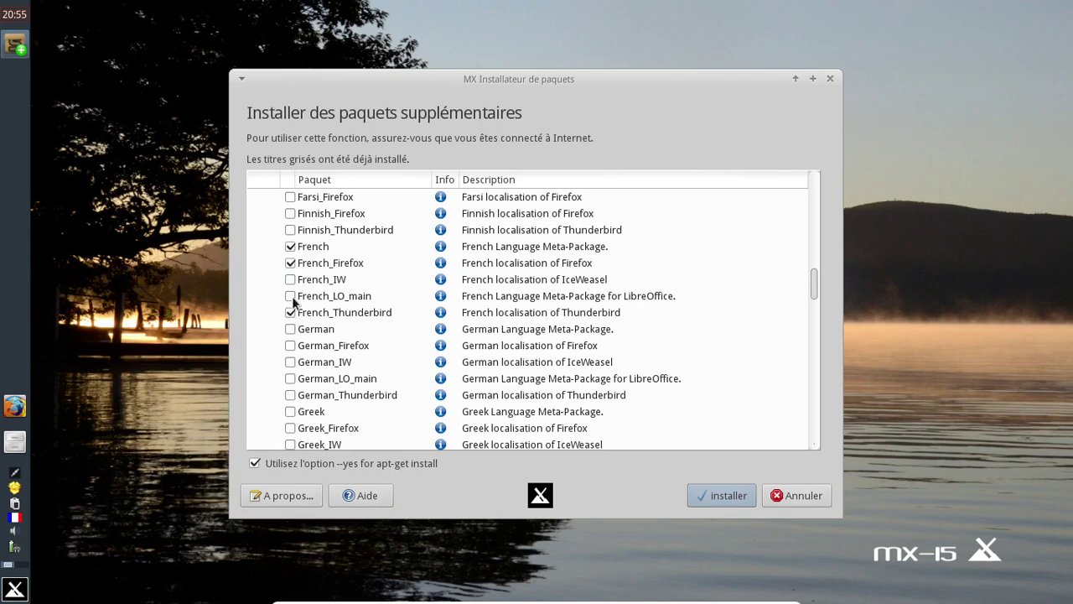
pyautogui.click(291, 296)
pyautogui.click(745, 502)
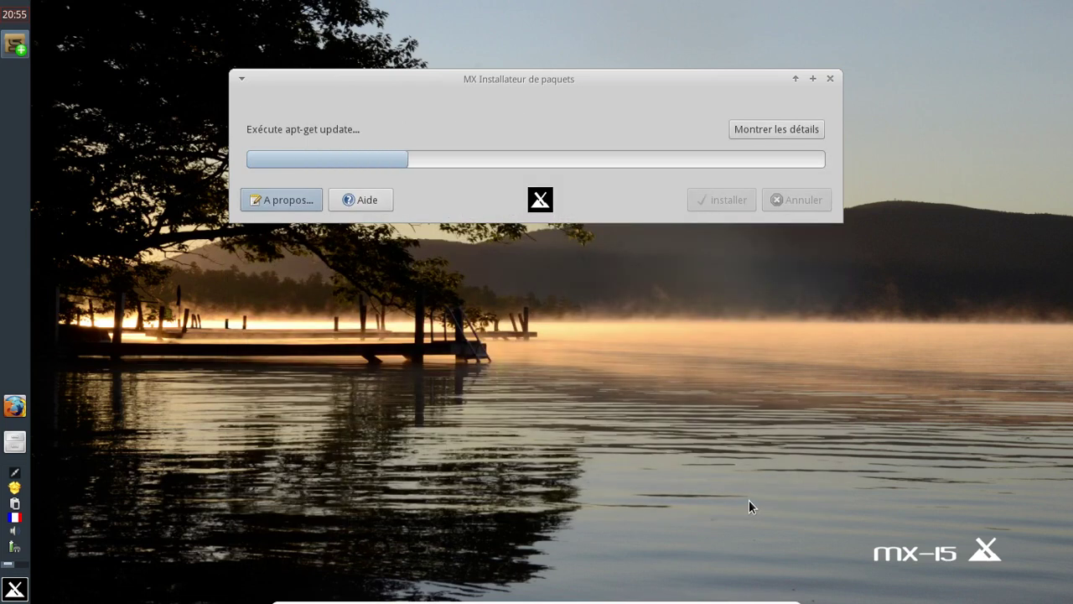
# Step: Watch the French packages' install log, then quit the installer once it reports success
pyautogui.click(783, 130)
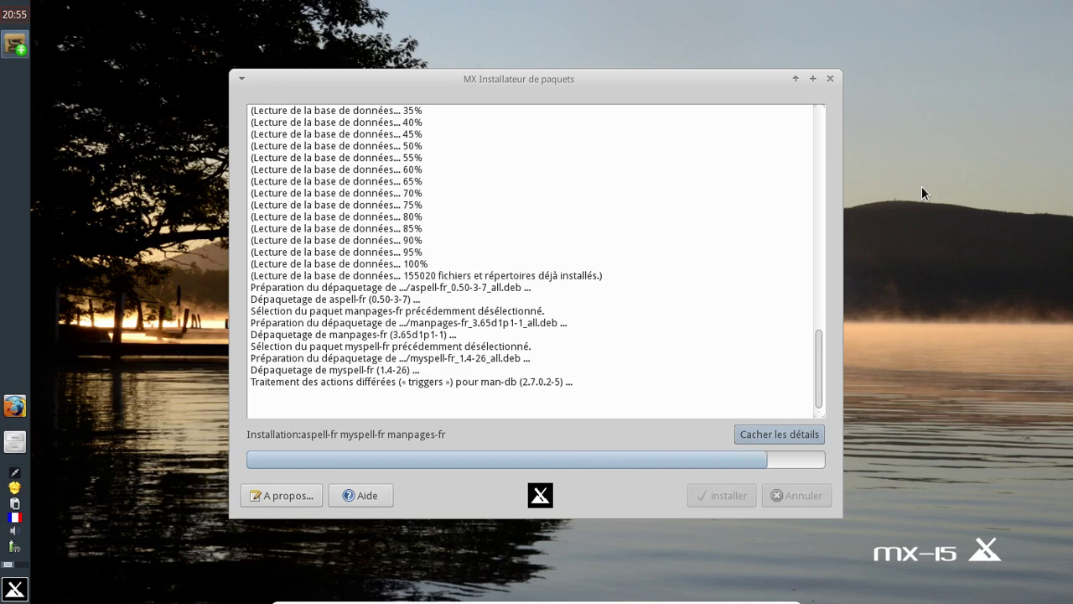
pyautogui.click(780, 431)
pyautogui.moveTo(536, 83); pyautogui.dragTo(515, 141)
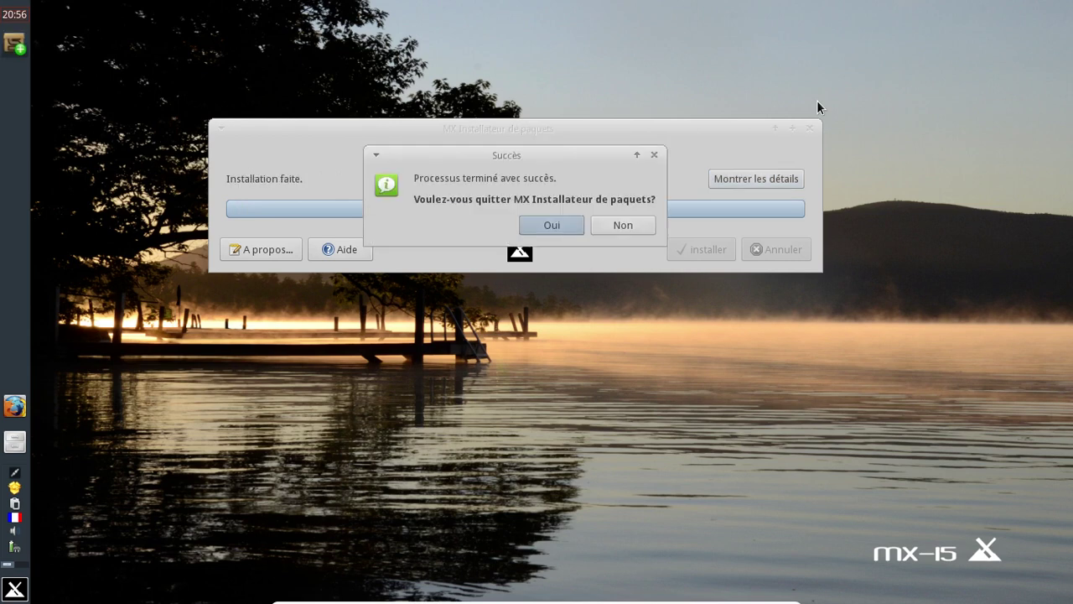
pyautogui.click(551, 227)
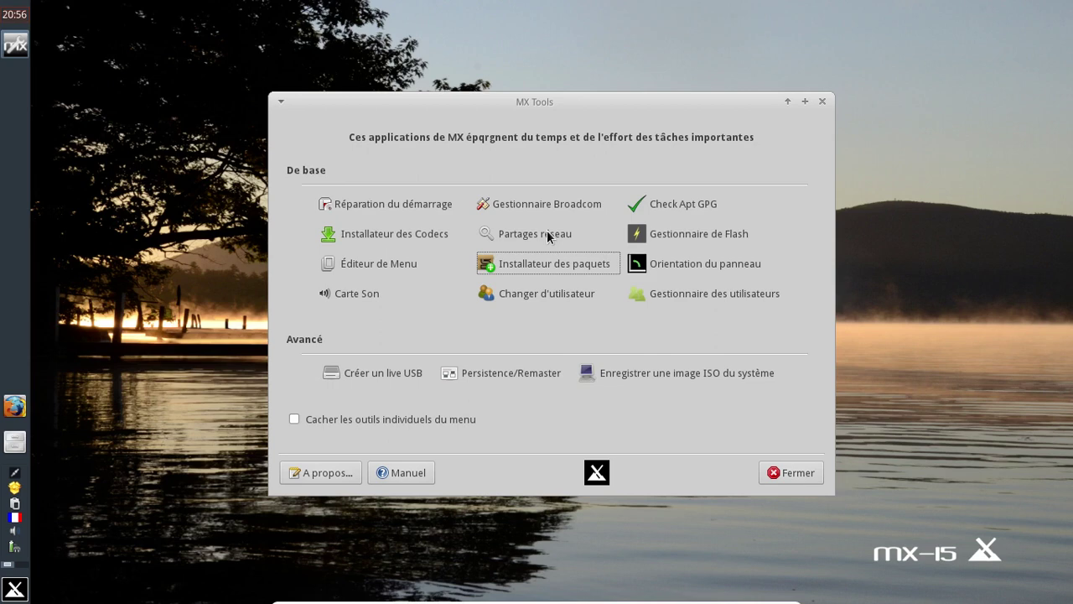
# Step: Relaunch the package installer and mark Guayadeque from the Audio group for installation
pyautogui.press('Return')
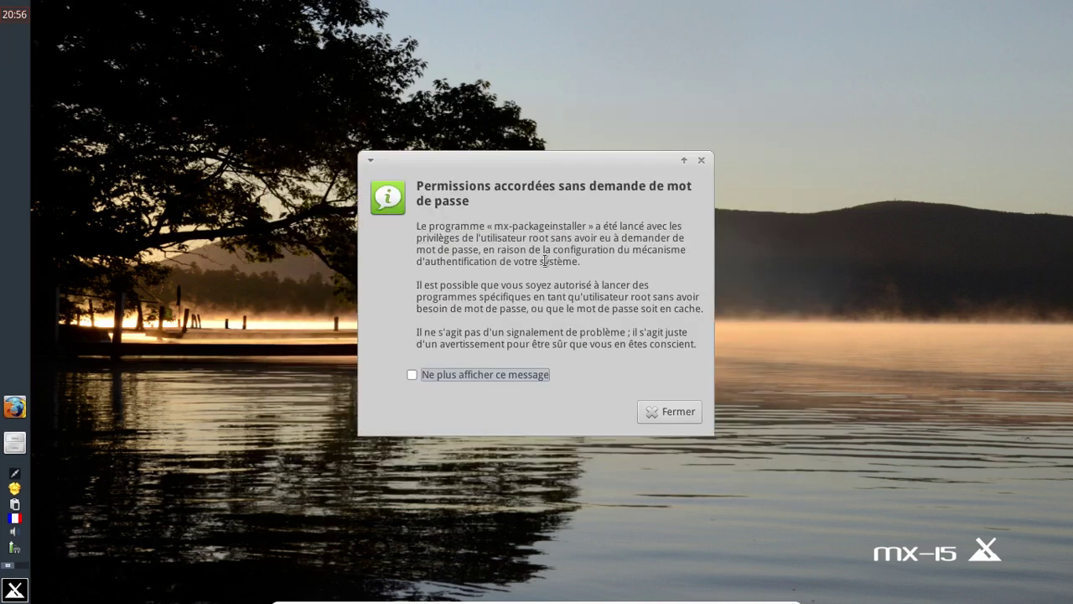
pyautogui.click(675, 411)
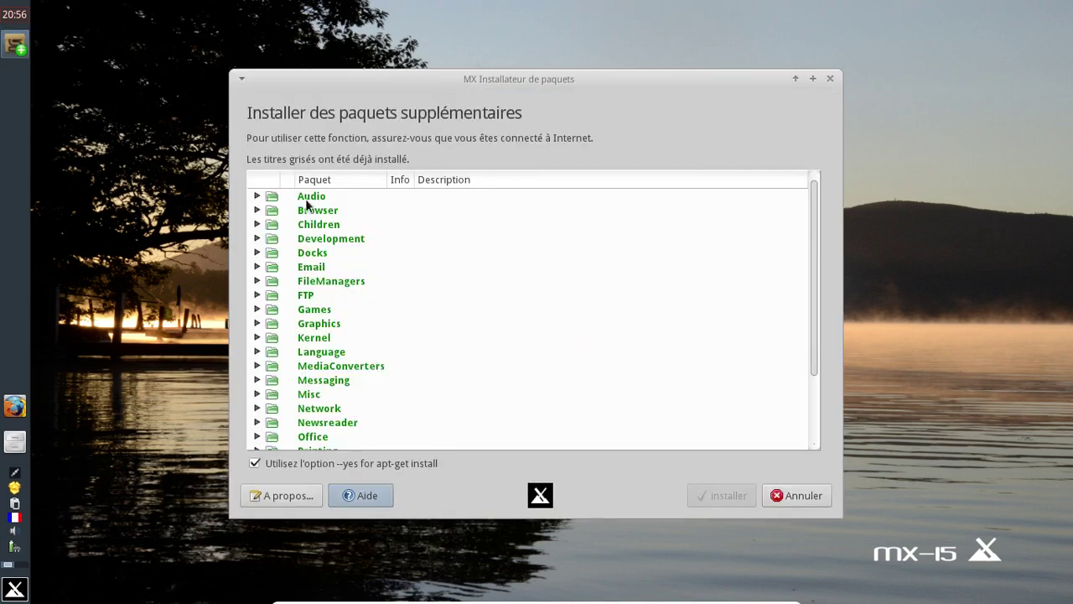
pyautogui.click(257, 196)
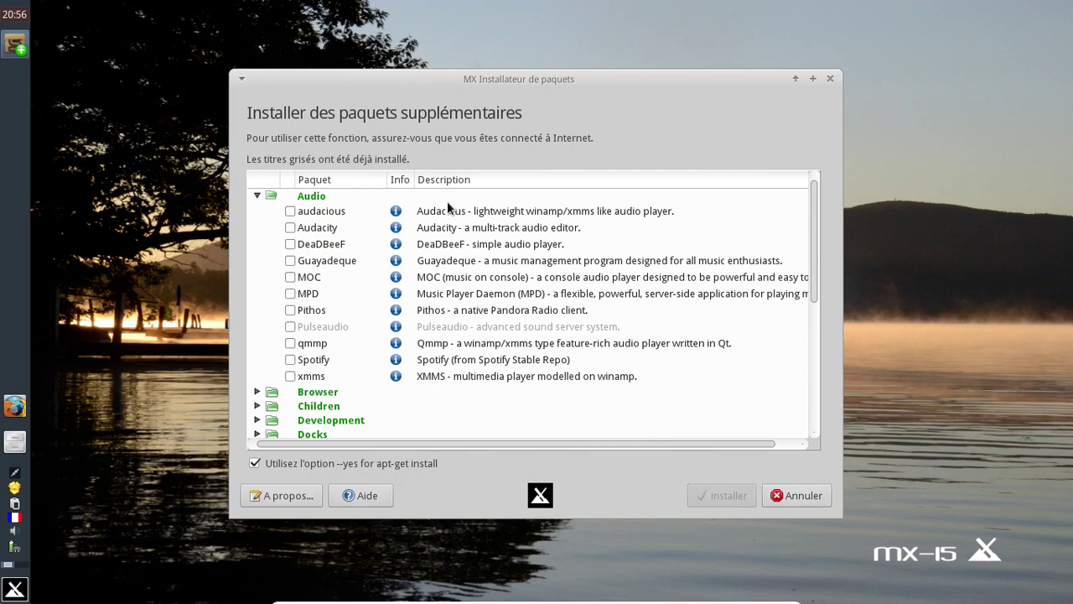
pyautogui.click(290, 262)
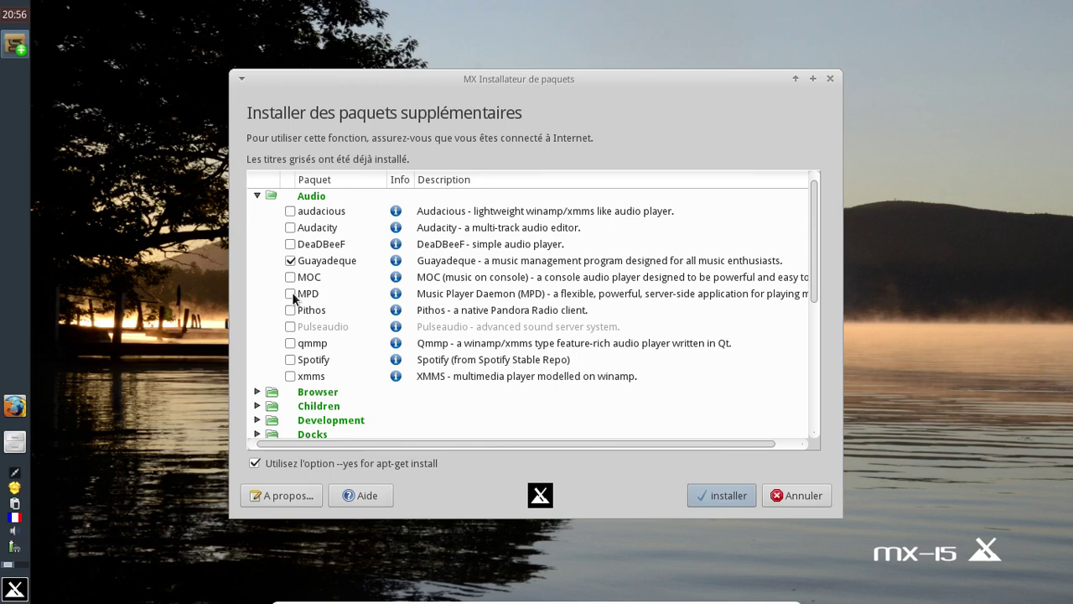
pyautogui.click(257, 196)
pyautogui.click(257, 210)
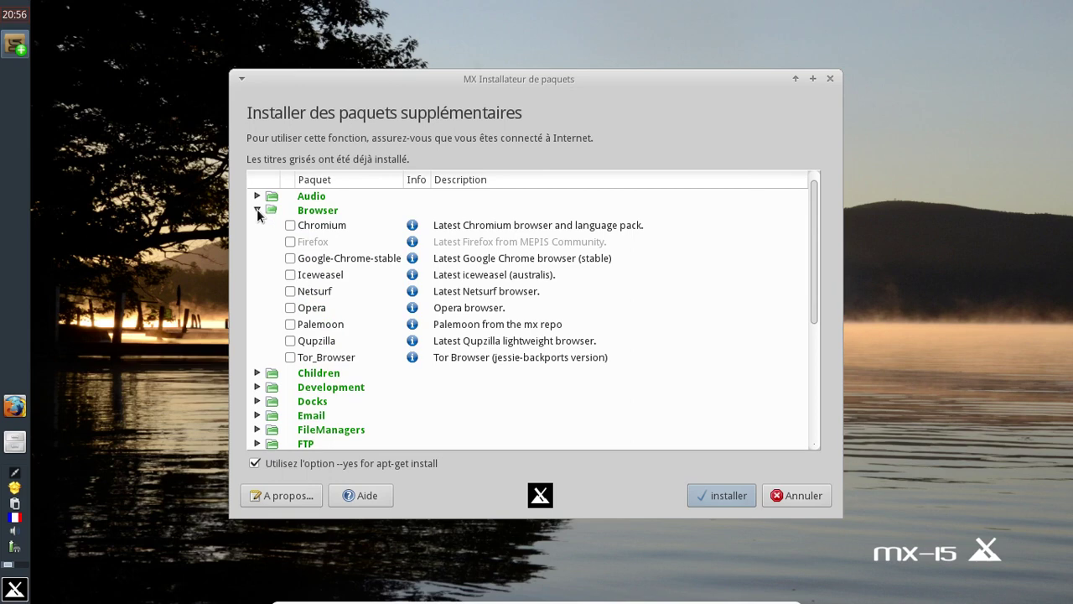
# Step: Browse the Browser through FTP categories and mark filezilla for installation
pyautogui.click(257, 210)
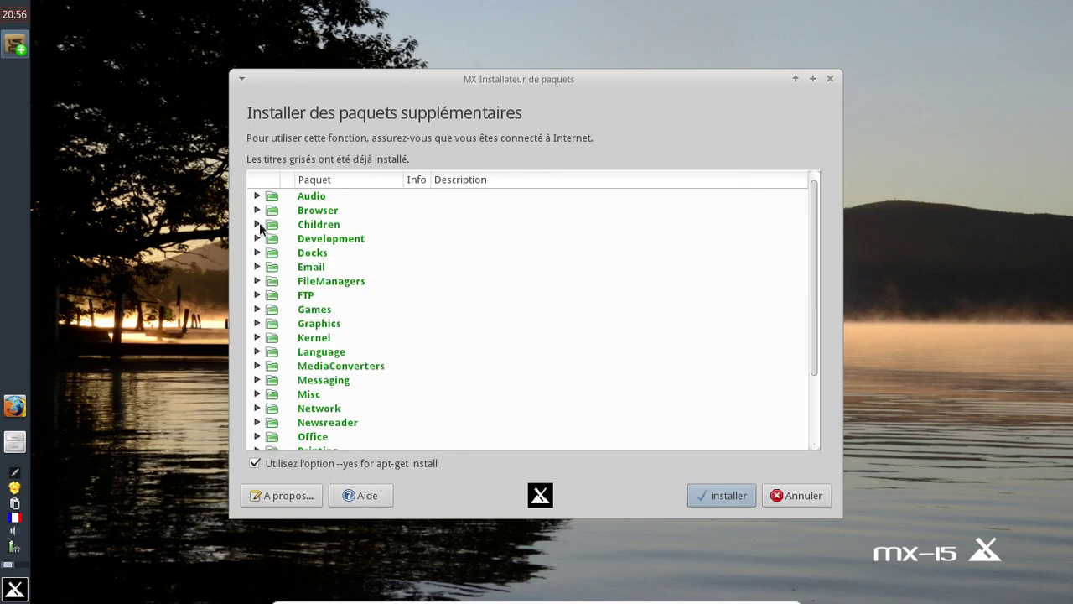
pyautogui.click(257, 224)
pyautogui.click(258, 224)
pyautogui.click(258, 239)
pyautogui.click(257, 239)
pyautogui.click(257, 253)
pyautogui.click(259, 252)
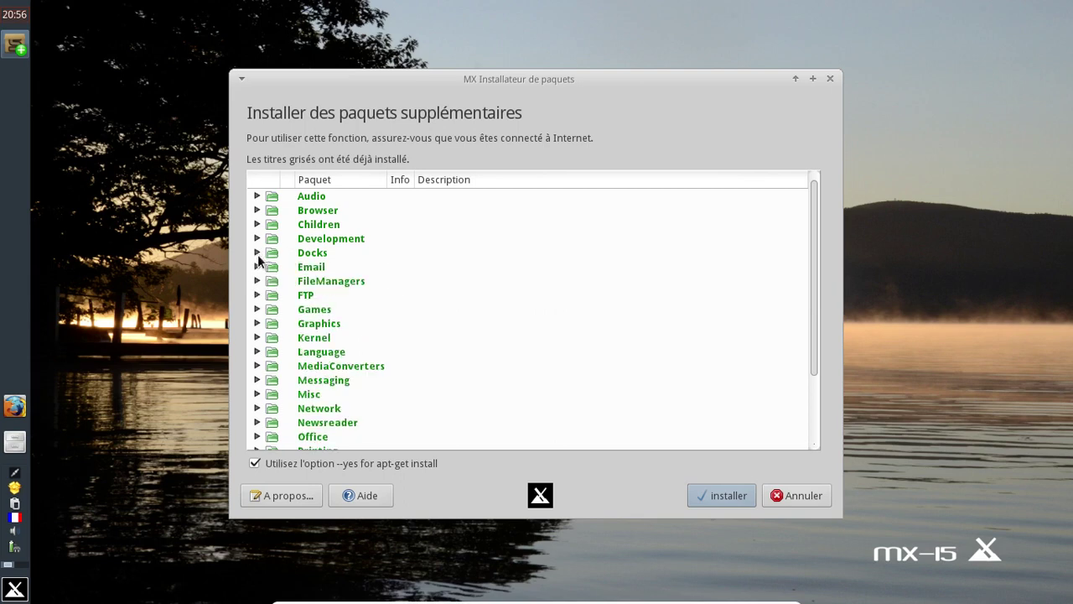
pyautogui.click(257, 266)
pyautogui.click(257, 266)
pyautogui.click(257, 281)
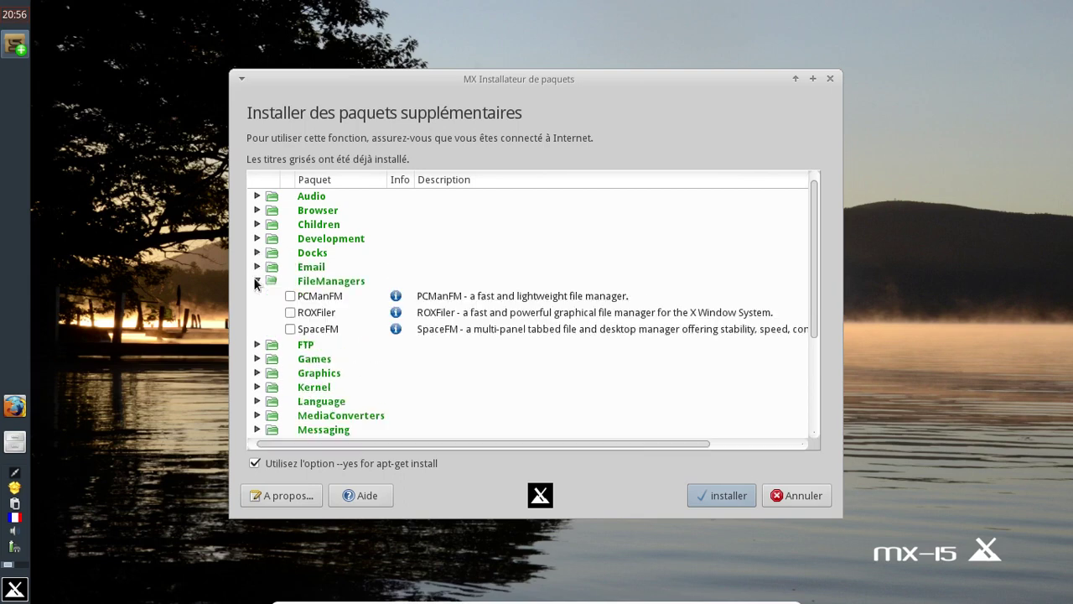
pyautogui.click(257, 280)
pyautogui.click(257, 295)
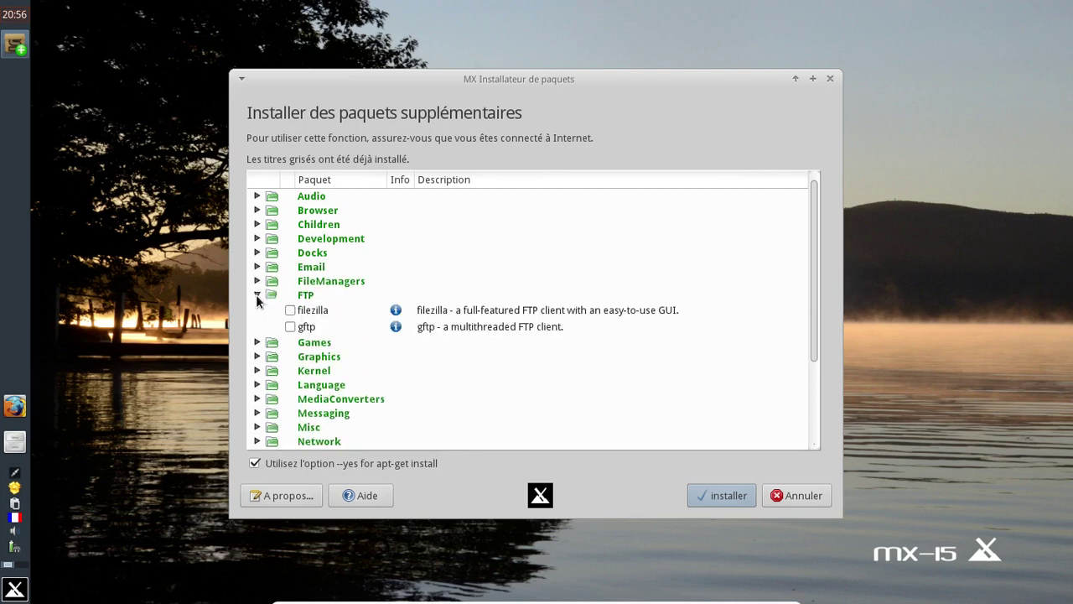
pyautogui.click(290, 311)
pyautogui.click(258, 295)
# Step: Browse the Games through Screencast categories without marking any packages
pyautogui.click(257, 309)
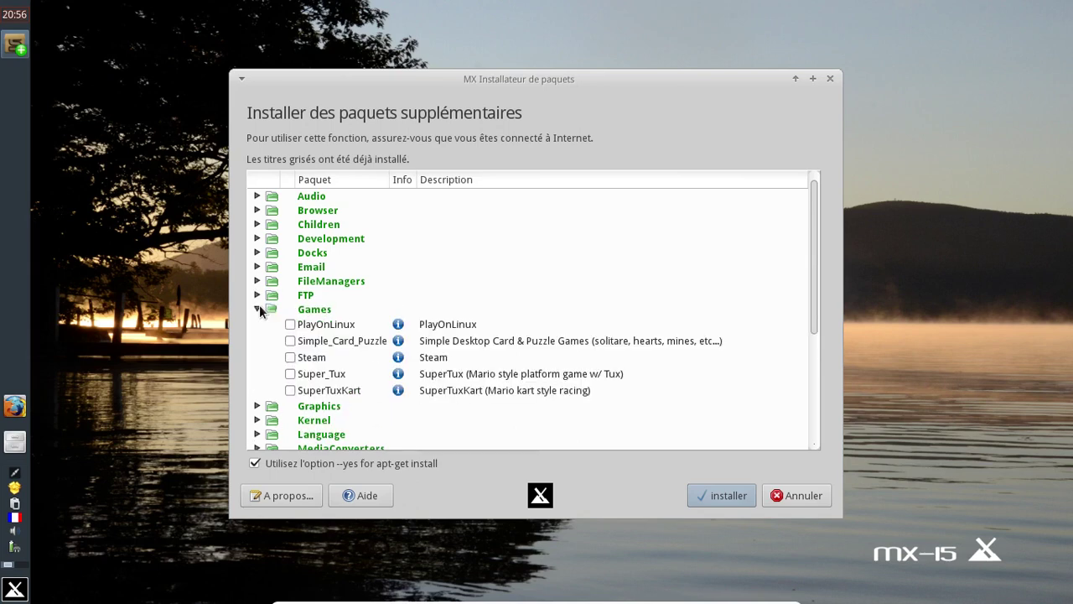
pyautogui.click(257, 309)
pyautogui.click(258, 324)
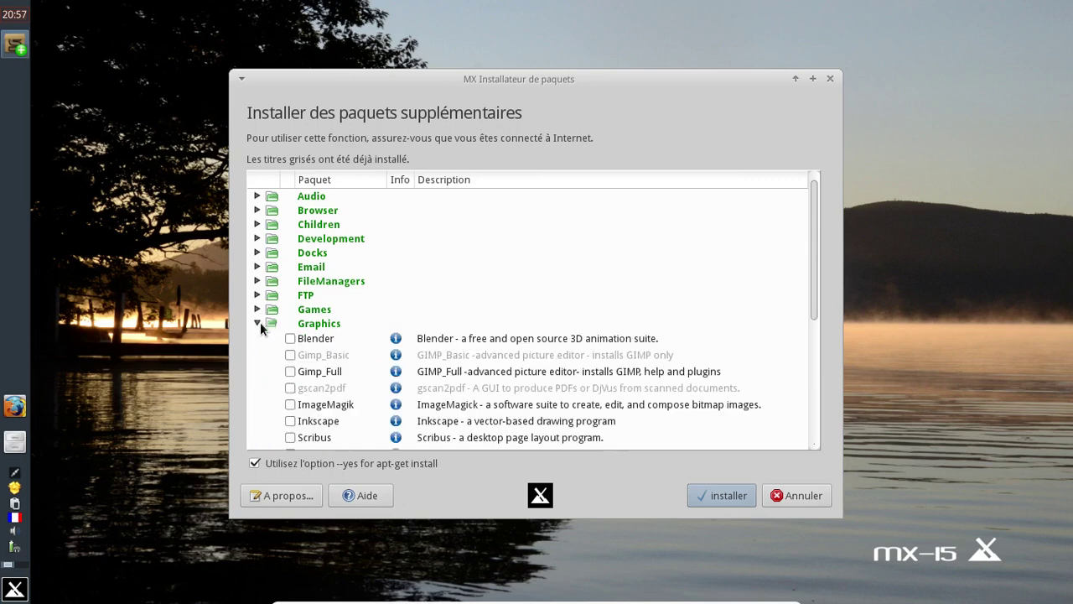
pyautogui.scroll(-3, 517, 257)
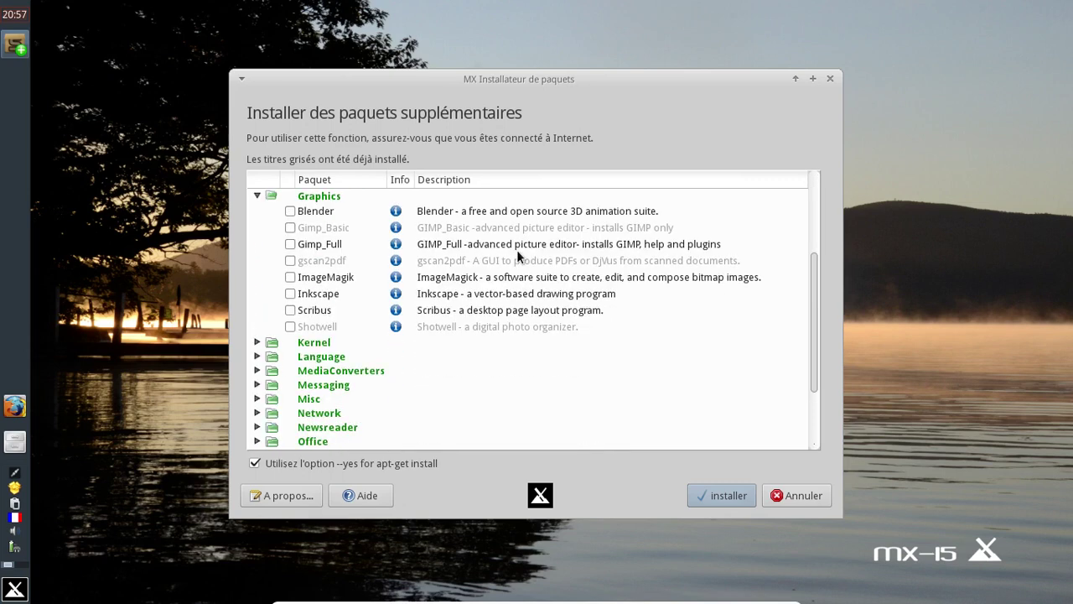
pyautogui.click(256, 195)
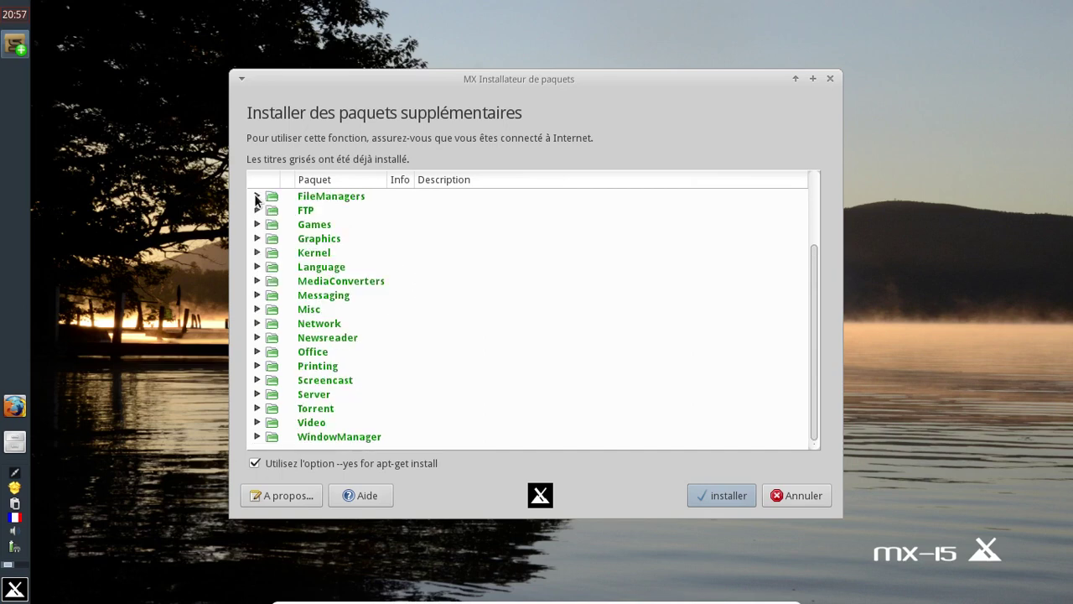
pyautogui.click(257, 252)
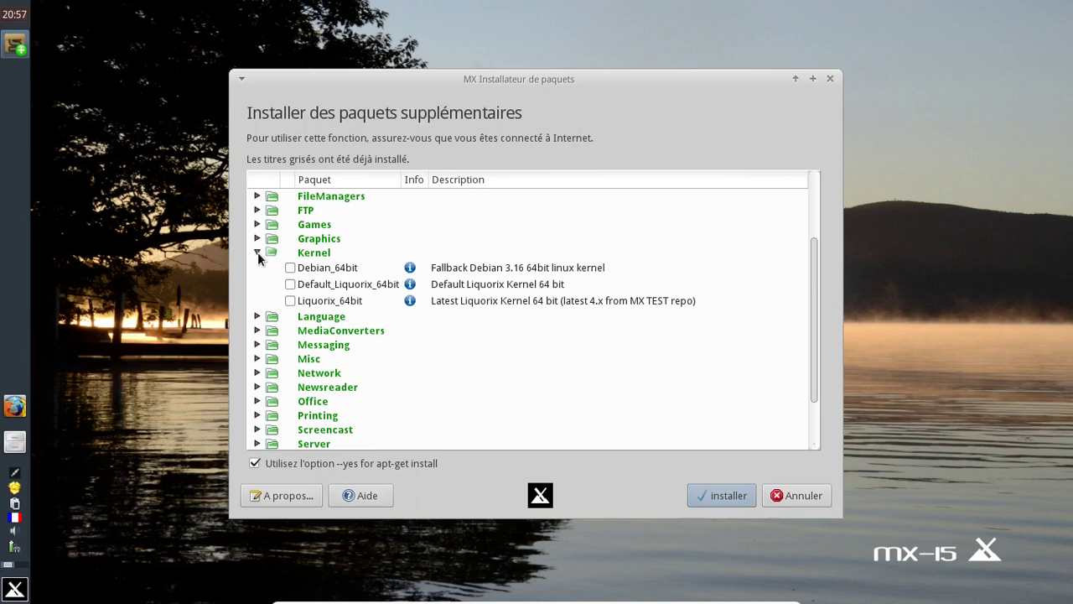
pyautogui.click(257, 252)
pyautogui.click(257, 281)
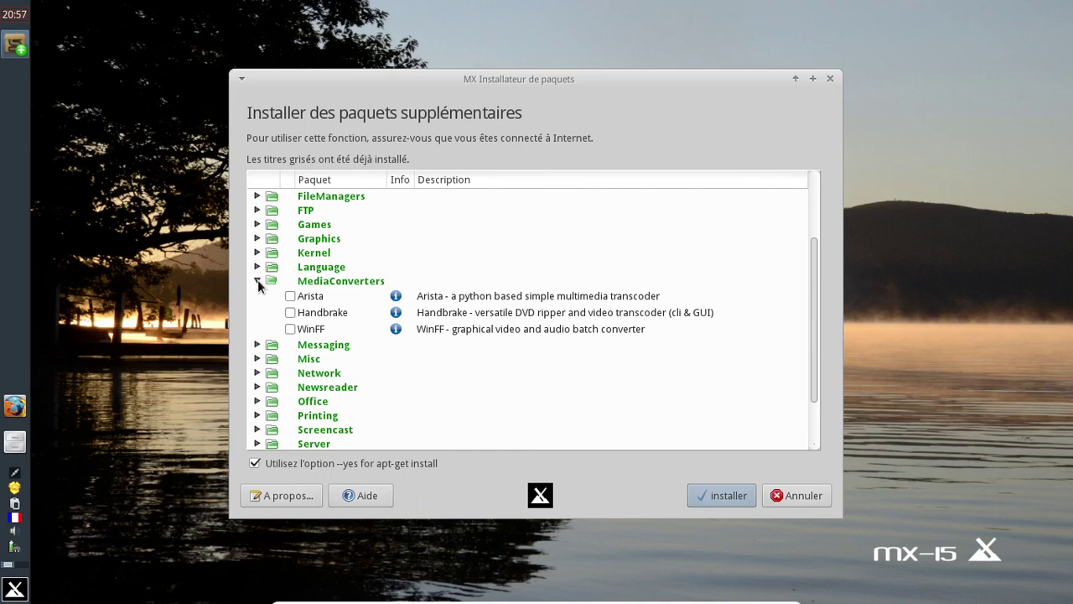
pyautogui.click(257, 281)
pyautogui.click(258, 295)
pyautogui.click(259, 295)
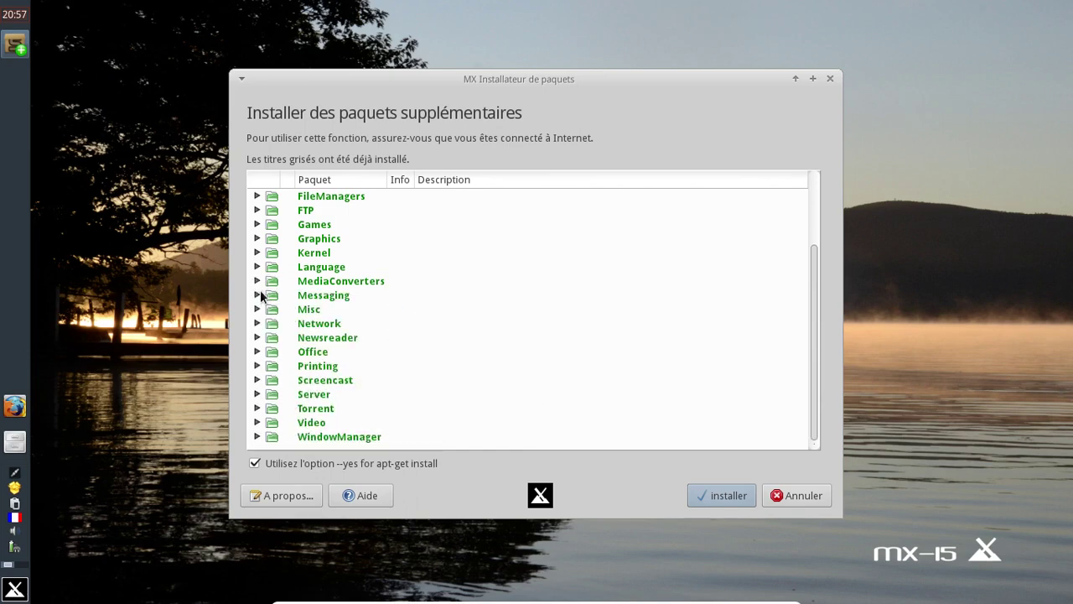
pyautogui.click(257, 309)
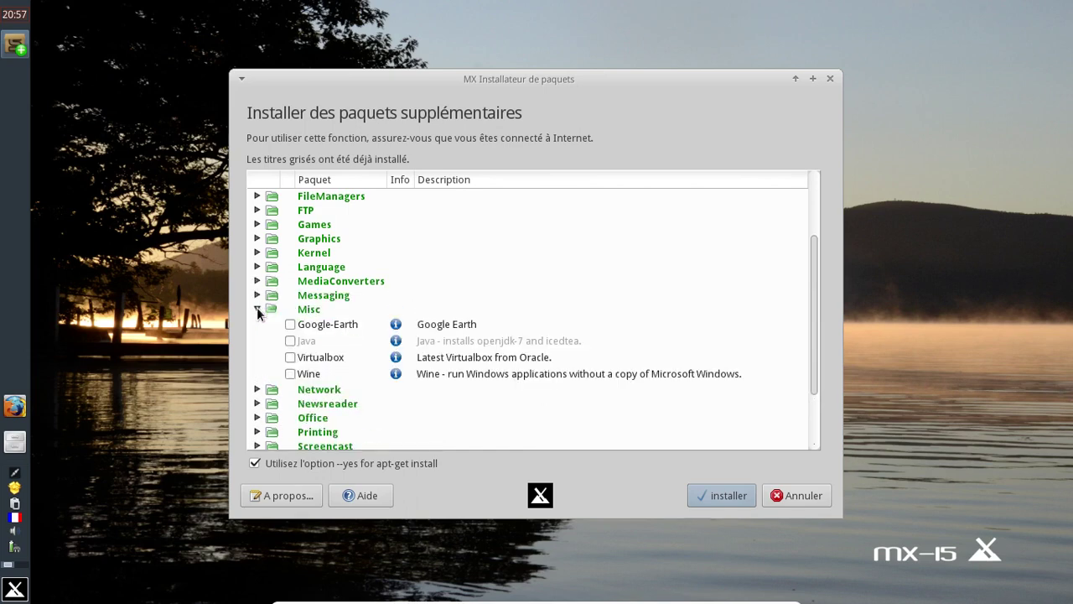
pyautogui.click(257, 309)
pyautogui.click(257, 323)
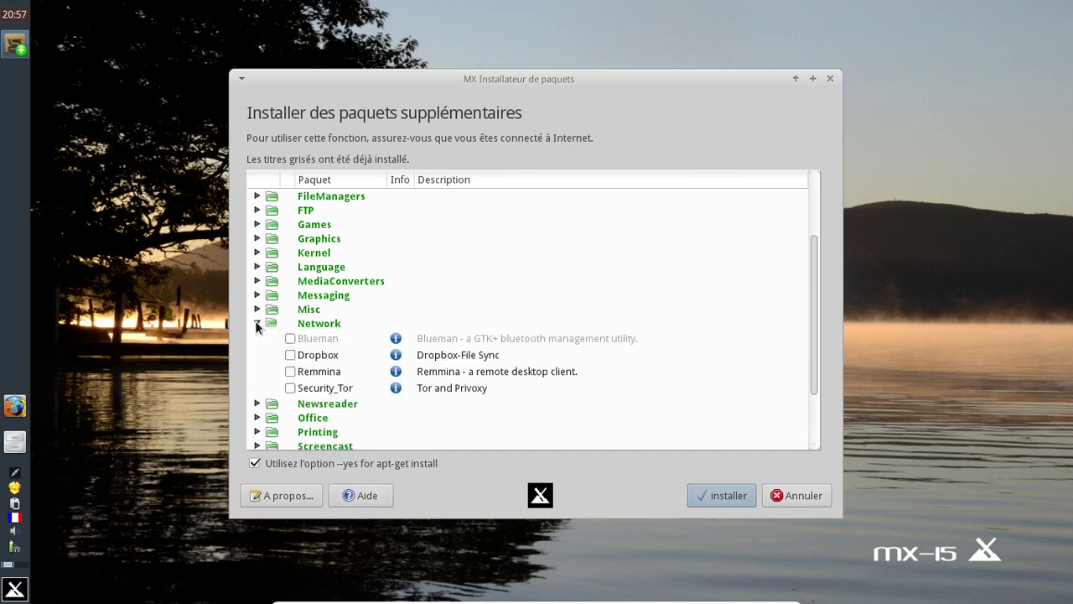
pyautogui.click(257, 323)
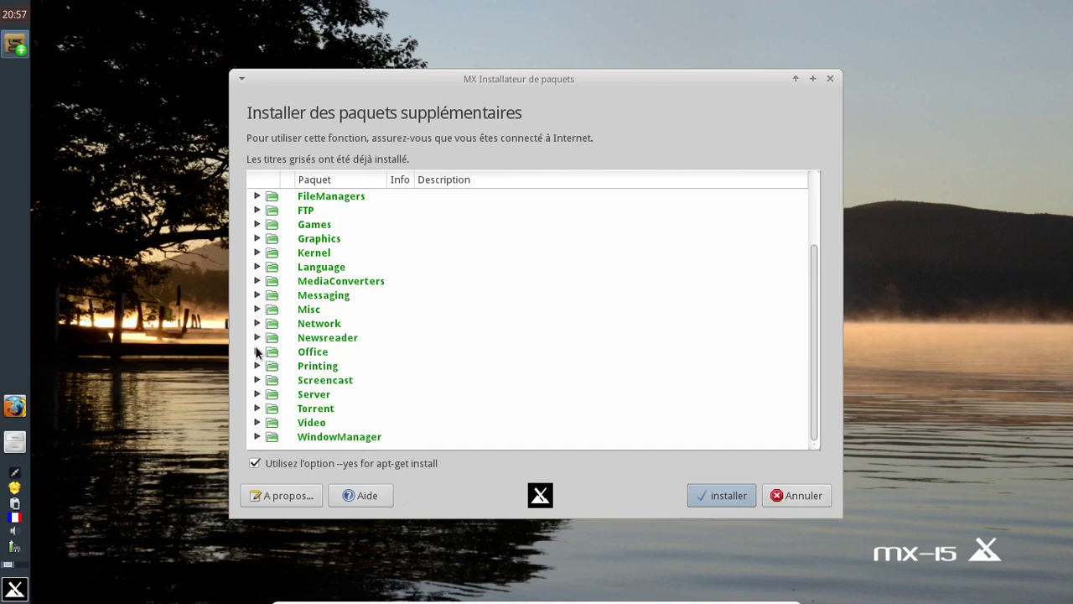
pyautogui.click(258, 351)
pyautogui.scroll(2, 469, 312)
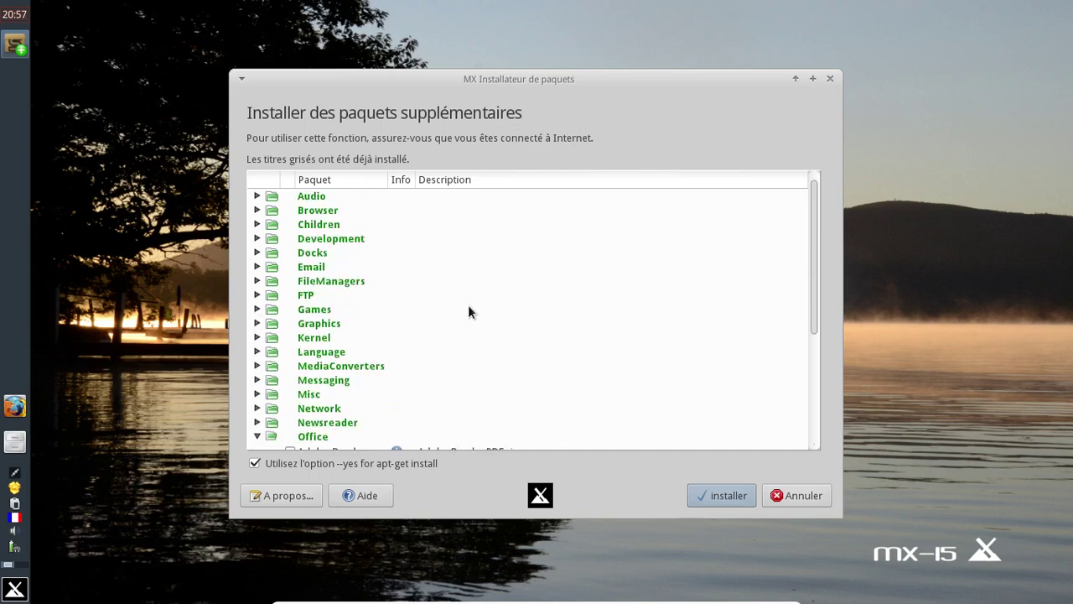
pyautogui.scroll(-4, 467, 311)
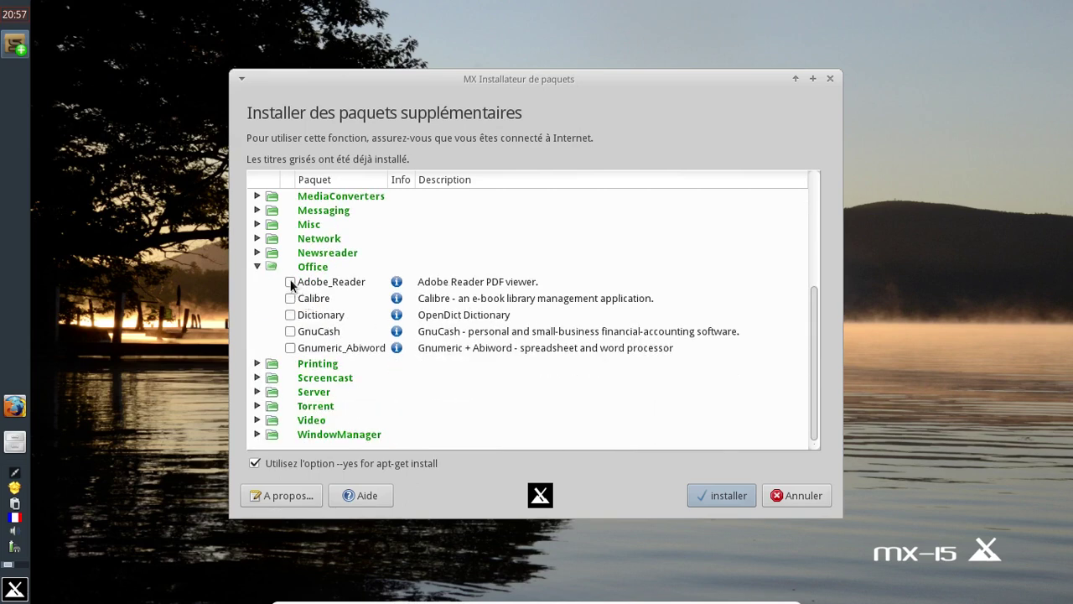
pyautogui.click(259, 266)
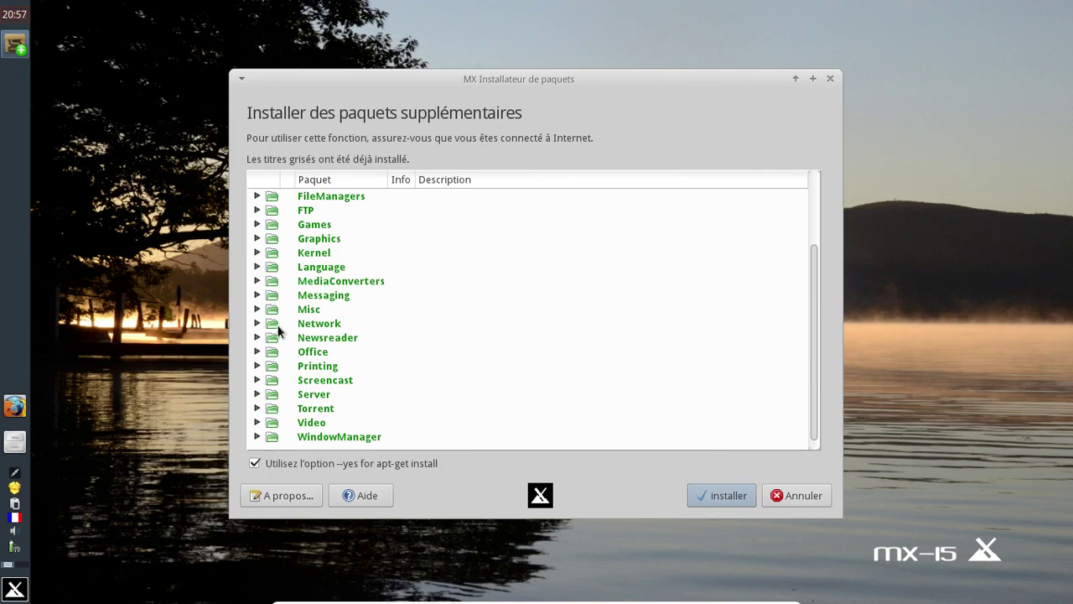
pyautogui.click(256, 367)
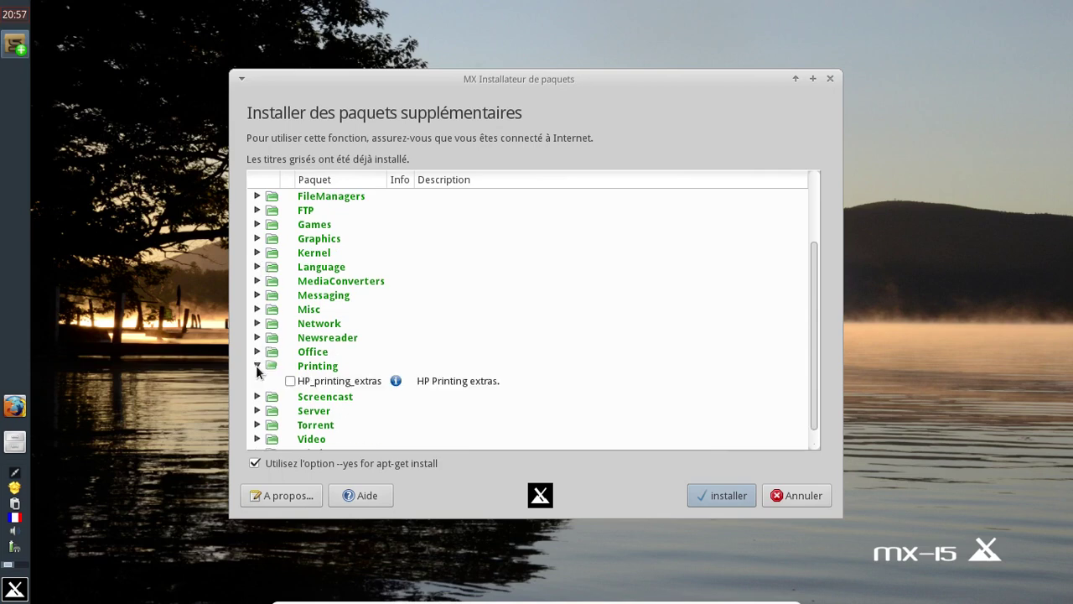
pyautogui.click(256, 366)
pyautogui.click(256, 379)
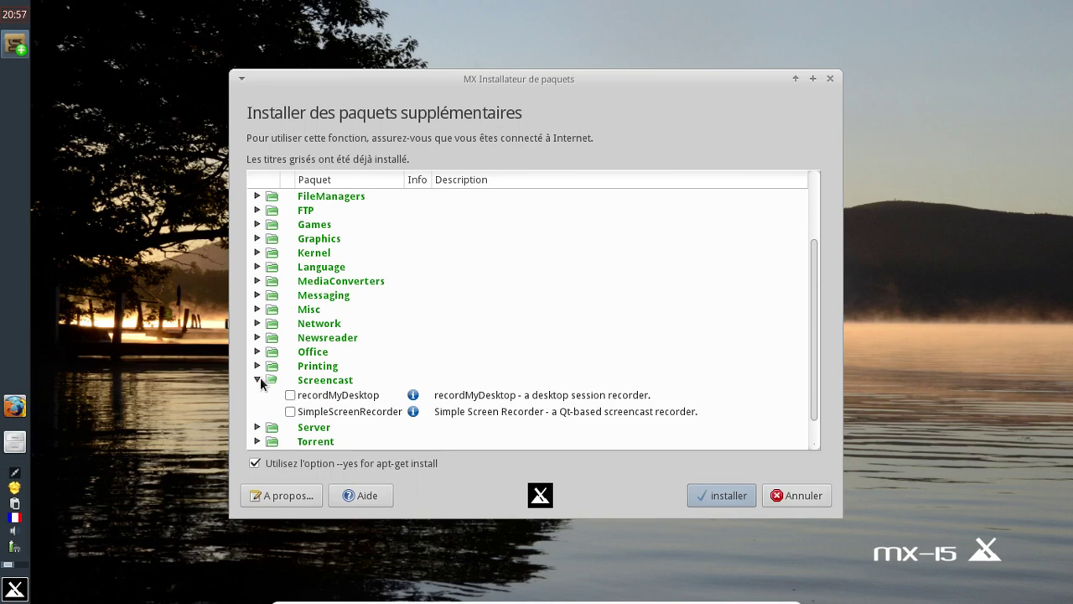
pyautogui.click(258, 380)
pyautogui.scroll(1, 356, 372)
pyautogui.scroll(-1, 362, 360)
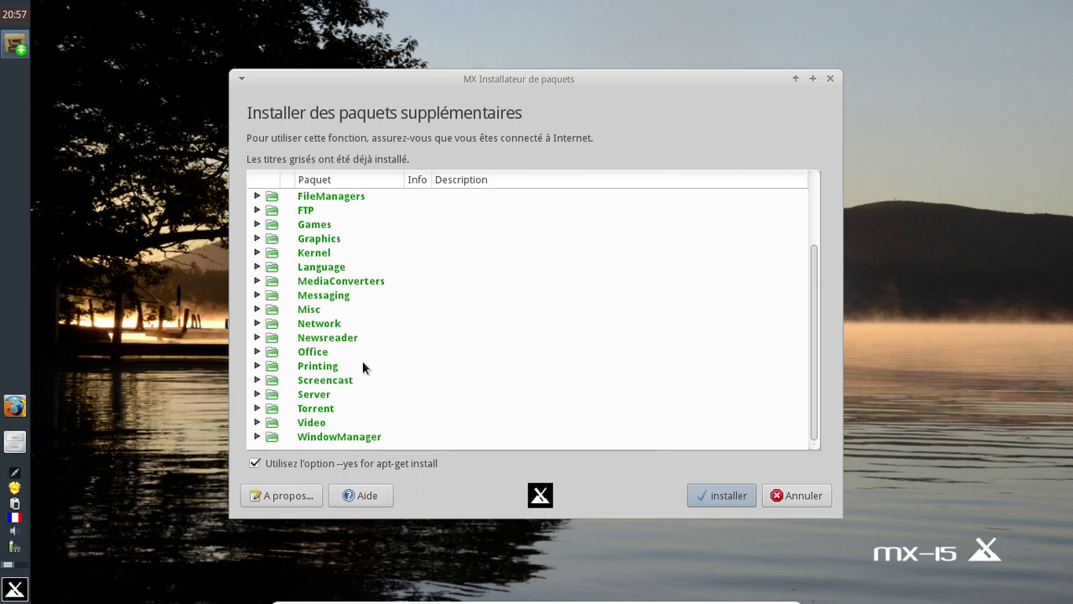
# Step: Mark SMPlayer in the Video category and start installing the marked packages
pyautogui.click(257, 422)
pyautogui.scroll(-2, 531, 322)
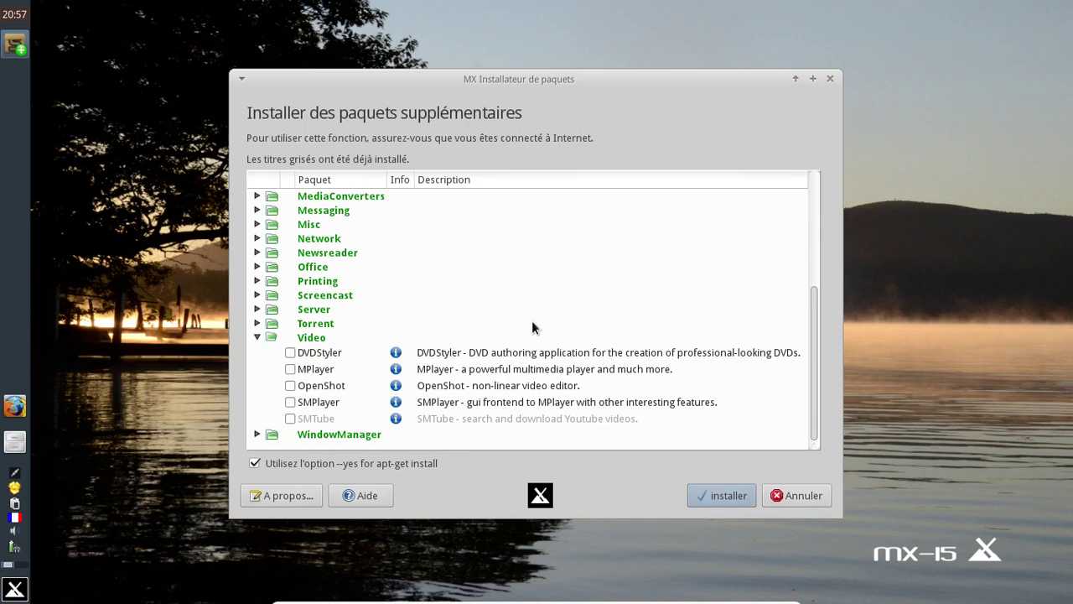
pyautogui.click(290, 403)
pyautogui.click(258, 338)
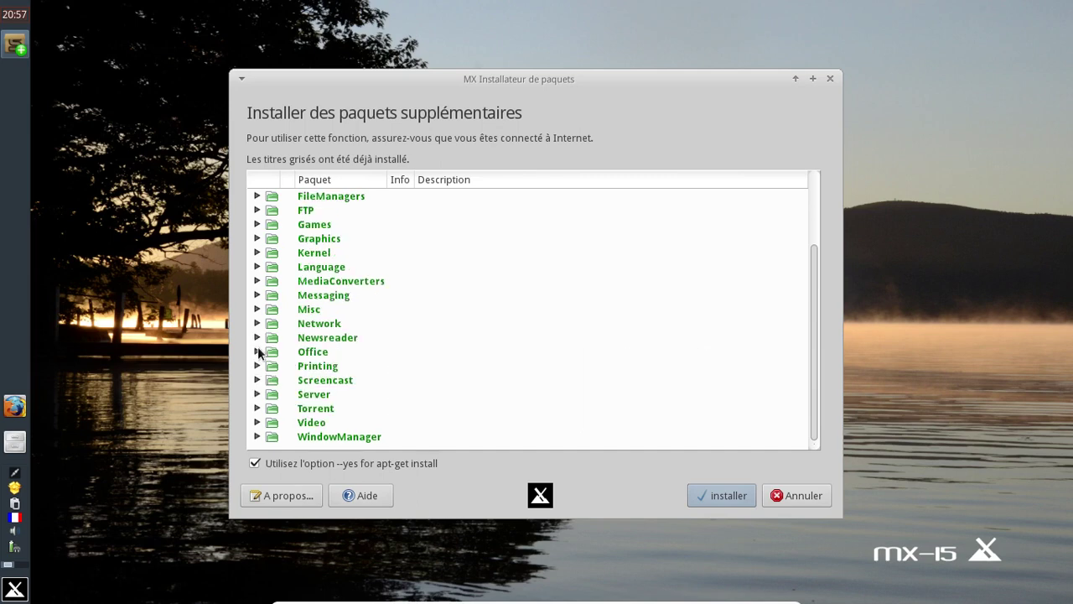
pyautogui.click(257, 435)
pyautogui.scroll(-3, 488, 327)
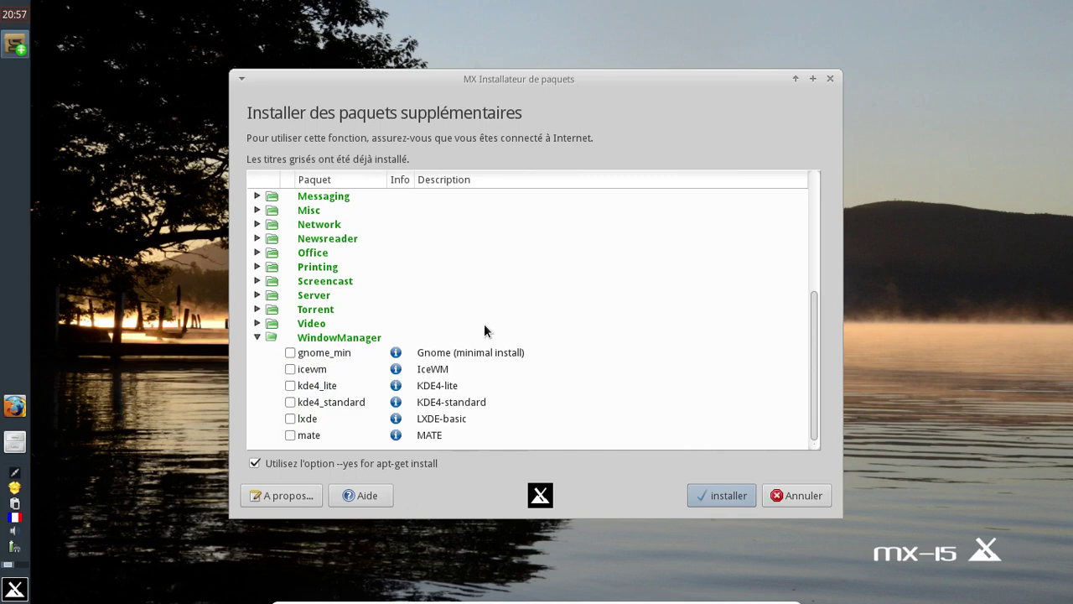
pyautogui.click(718, 496)
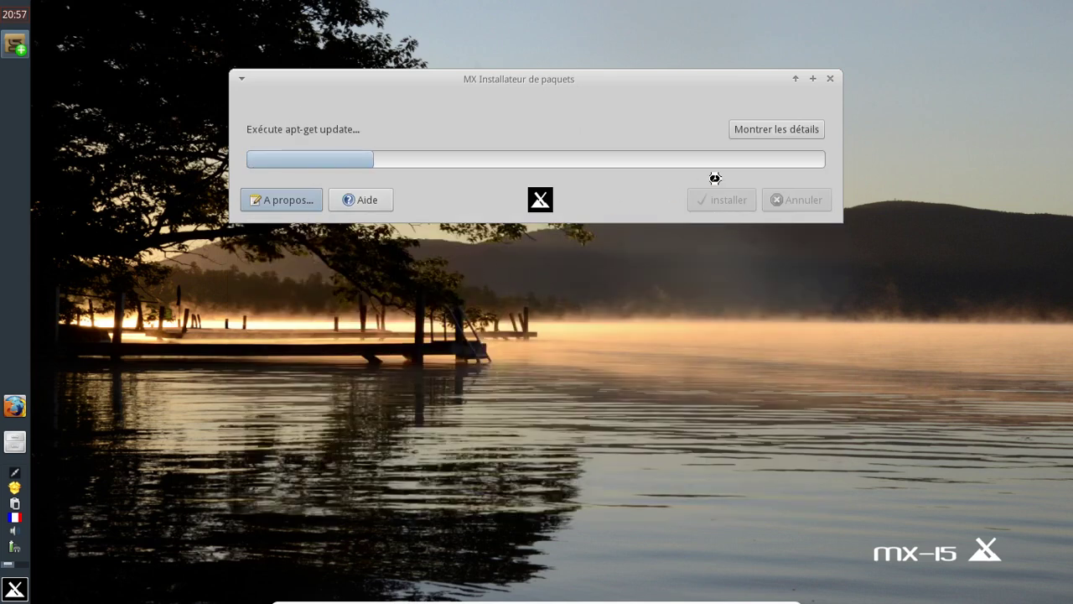
# Step: Show the detailed apt-get log while filezilla installs, then bring up the application menu
pyautogui.click(750, 130)
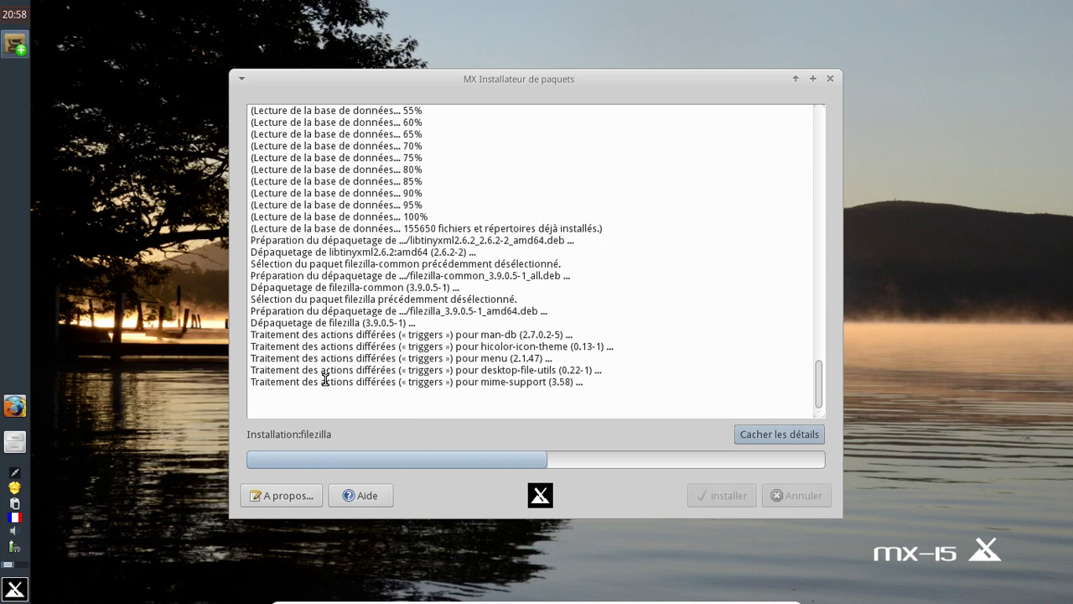
pyautogui.click(15, 588)
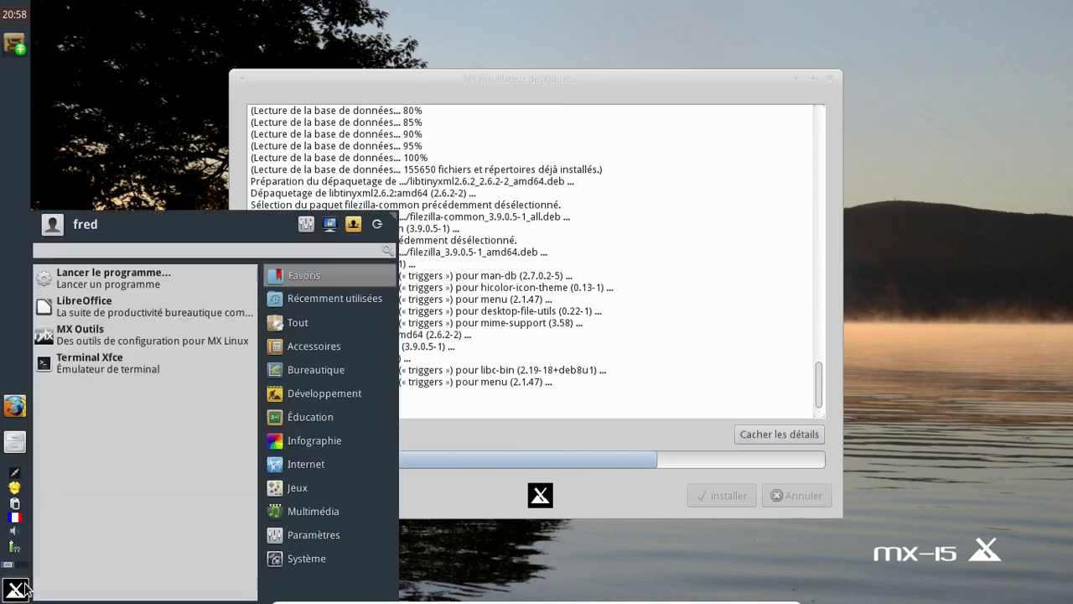
# Step: Browse the recently used and full application lists in the Whisker menu
pyautogui.click(282, 300)
pyautogui.click(293, 324)
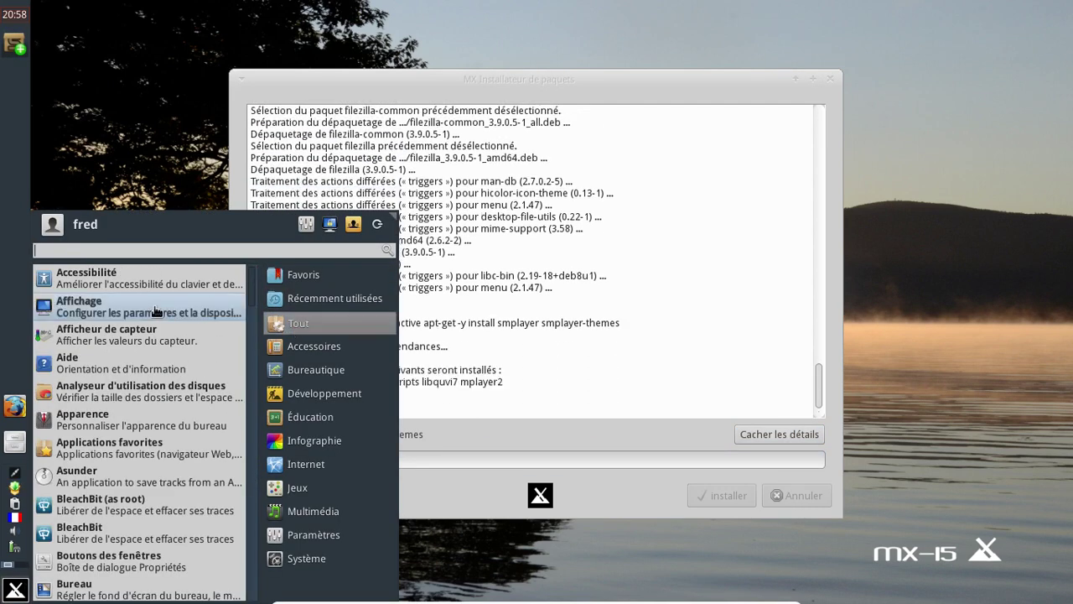
pyautogui.scroll(-3, 164, 428)
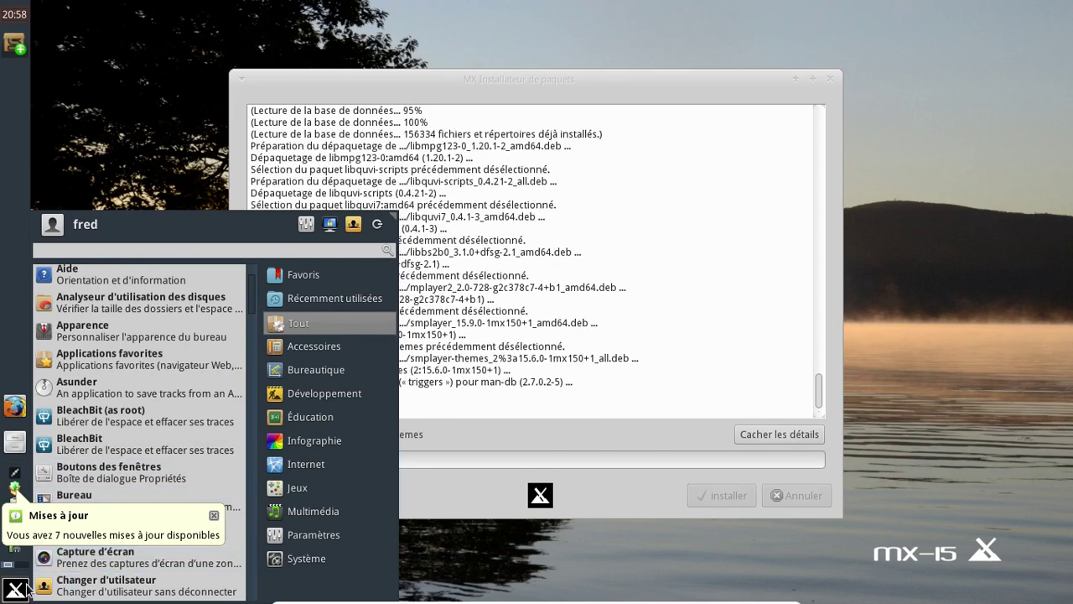
pyautogui.press('Escape')
# Step: Dismiss the updates notification and quit the installer after the successful install
pyautogui.click(149, 527)
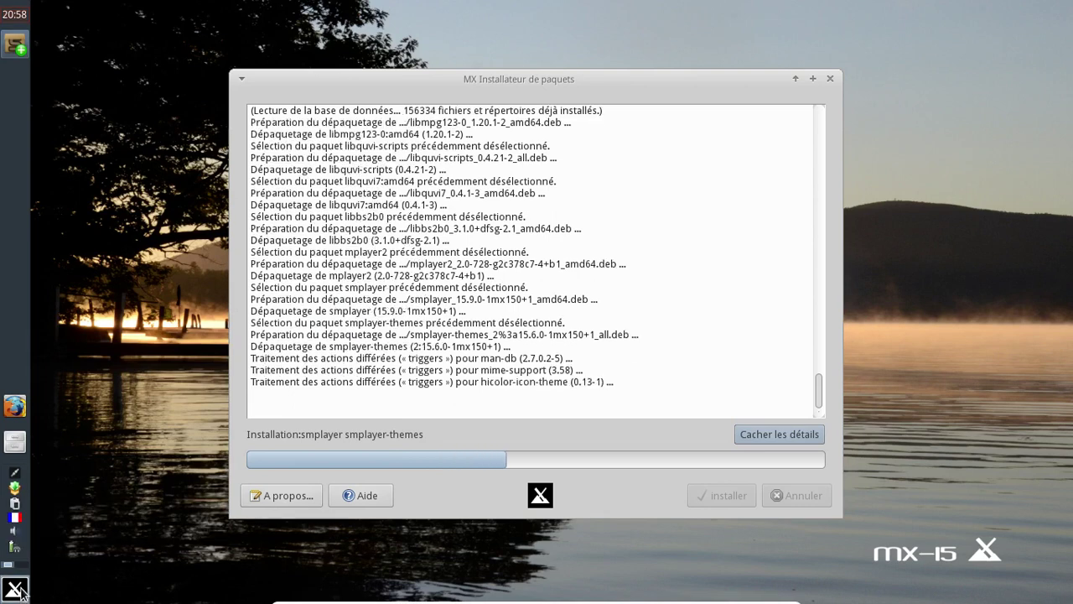
pyautogui.click(15, 589)
pyautogui.moveTo(307, 369)
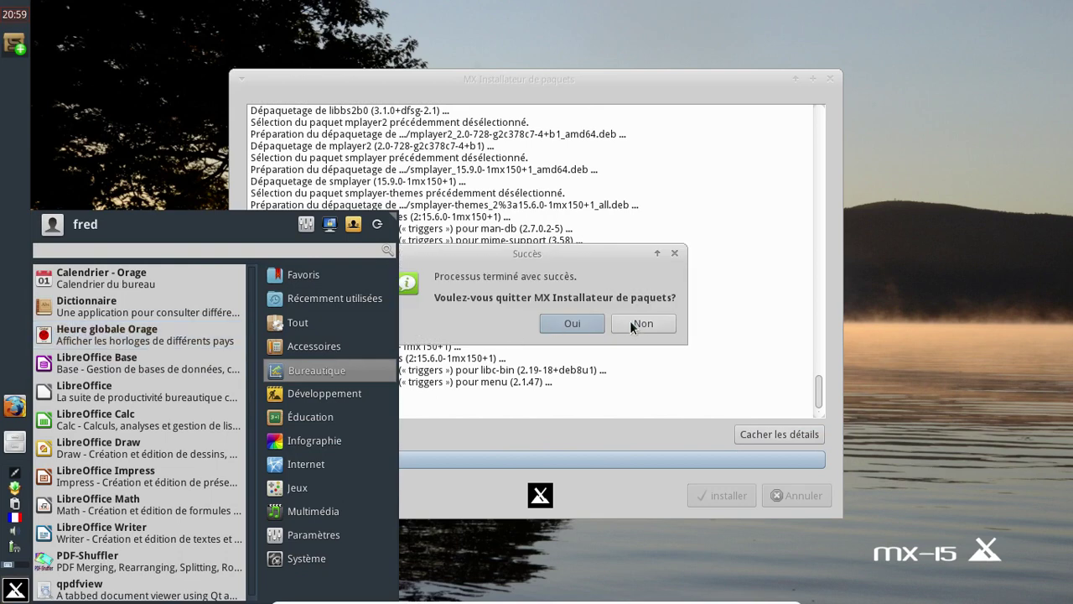
pyautogui.click(595, 326)
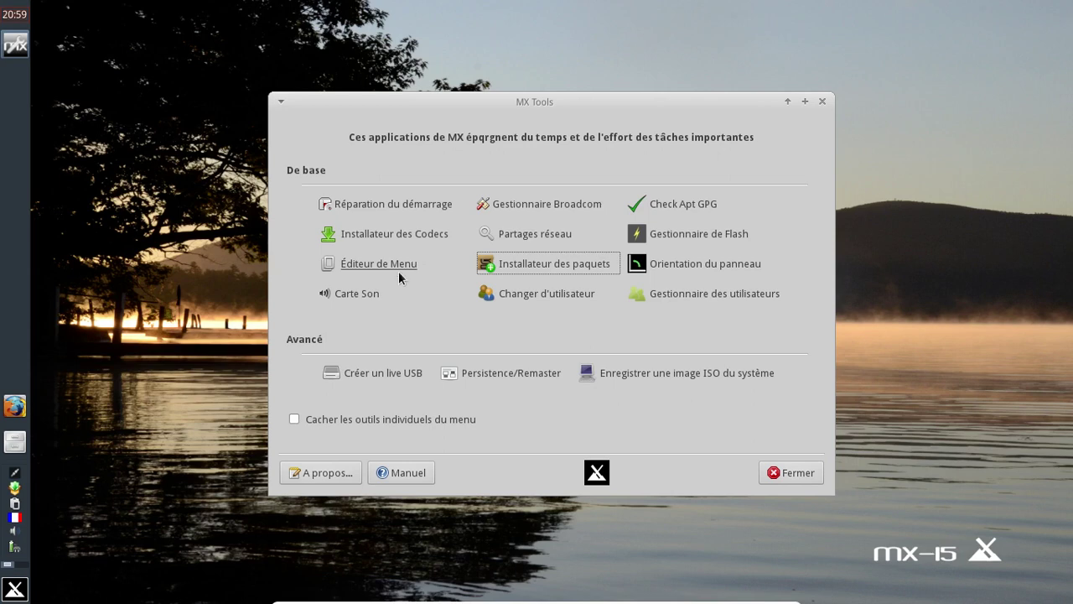
# Step: Run the sound card tool, acknowledge the only-one-card message, and close MX Tools
pyautogui.click(358, 293)
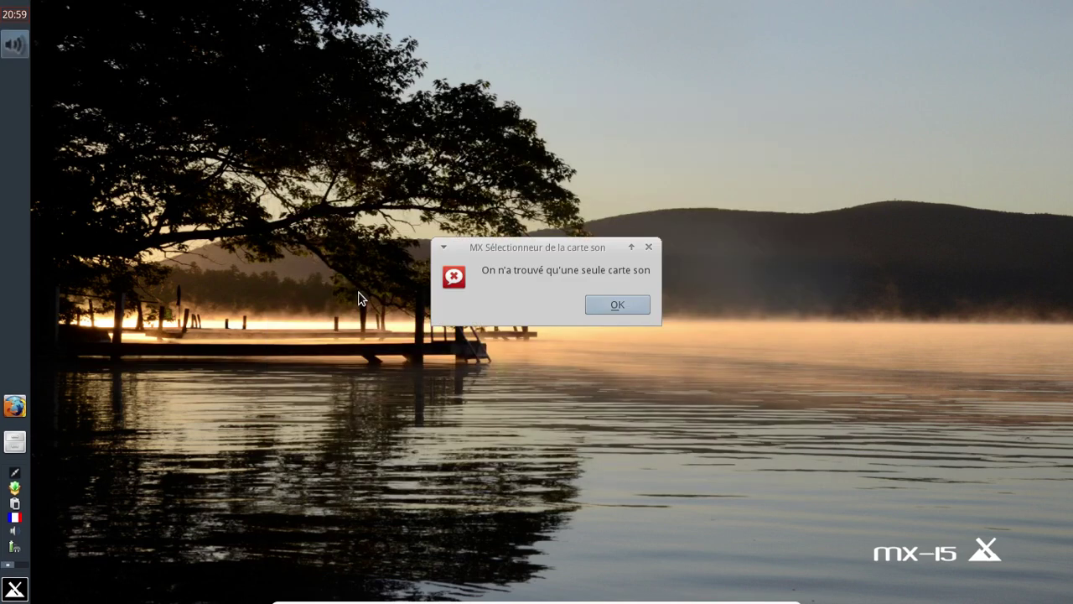
pyautogui.click(644, 299)
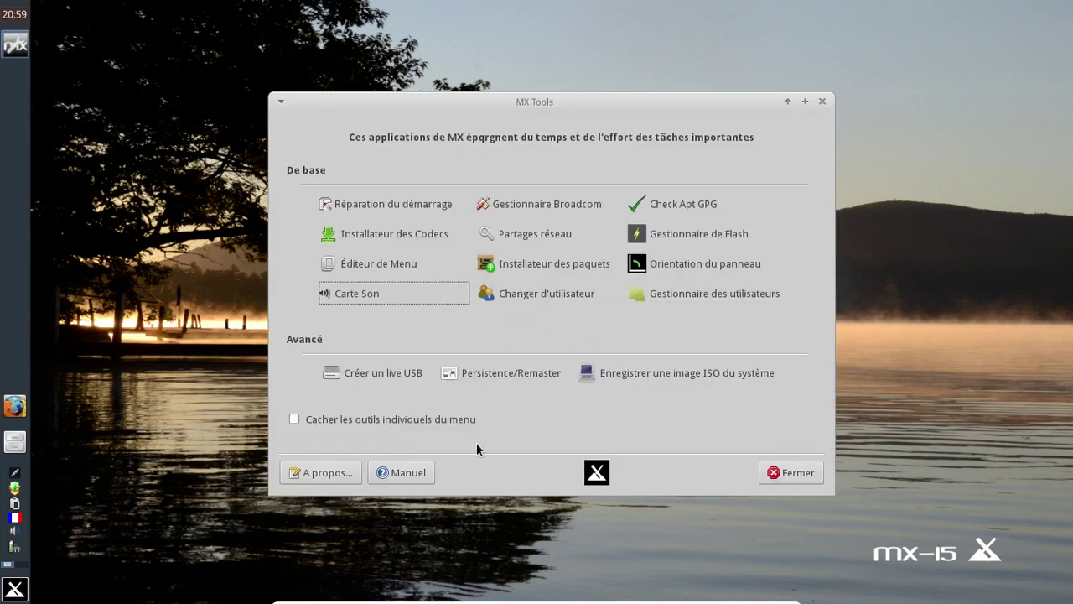
pyautogui.click(797, 473)
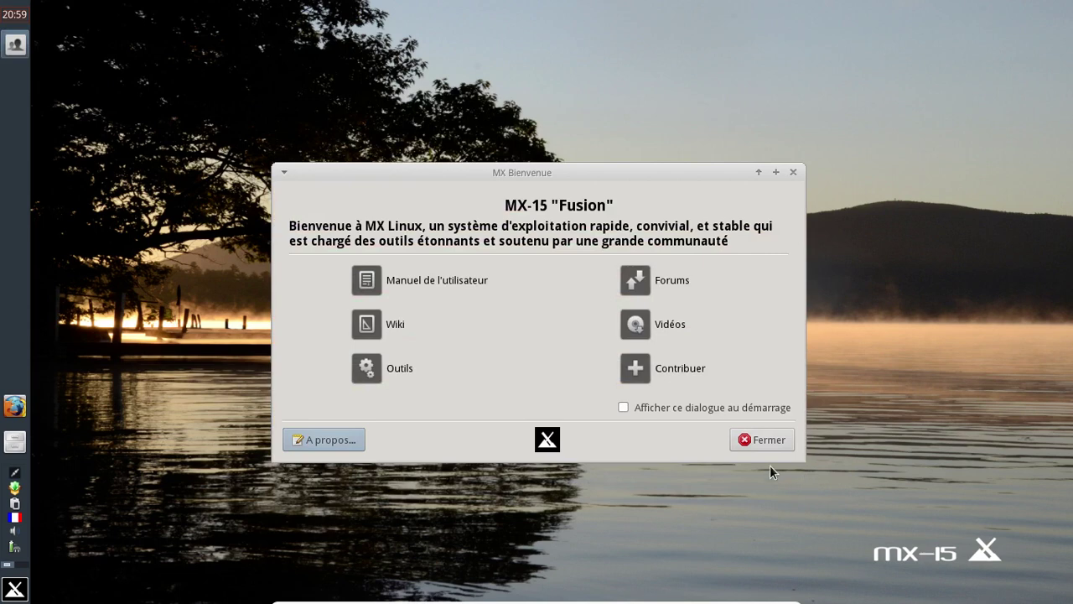
# Step: Close MX Bienvenue, launch and close MX Outils from the menu, then reopen the menu
pyautogui.click(791, 173)
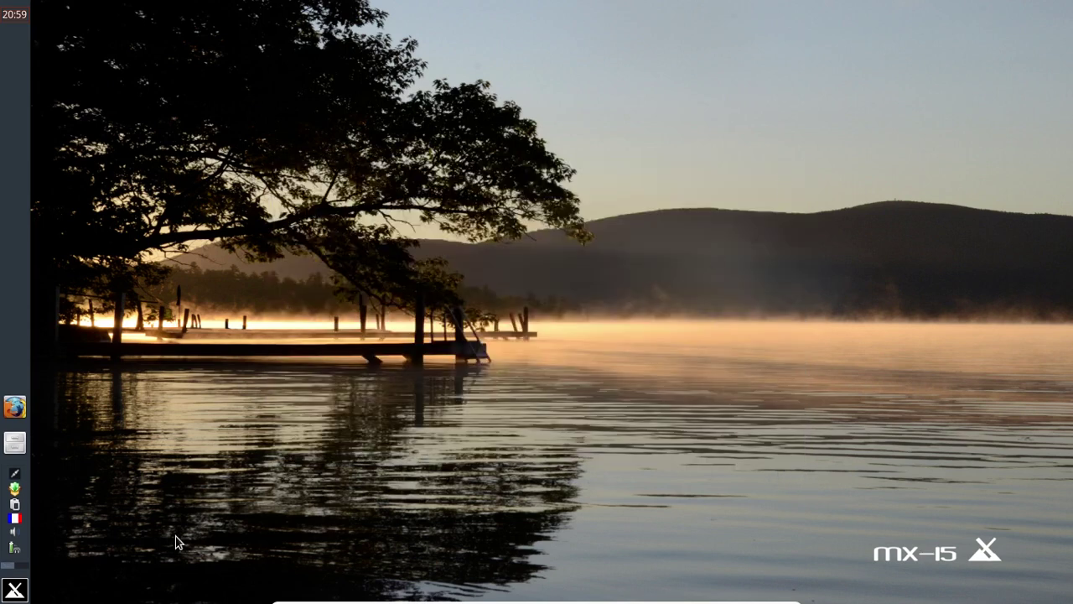
pyautogui.click(15, 589)
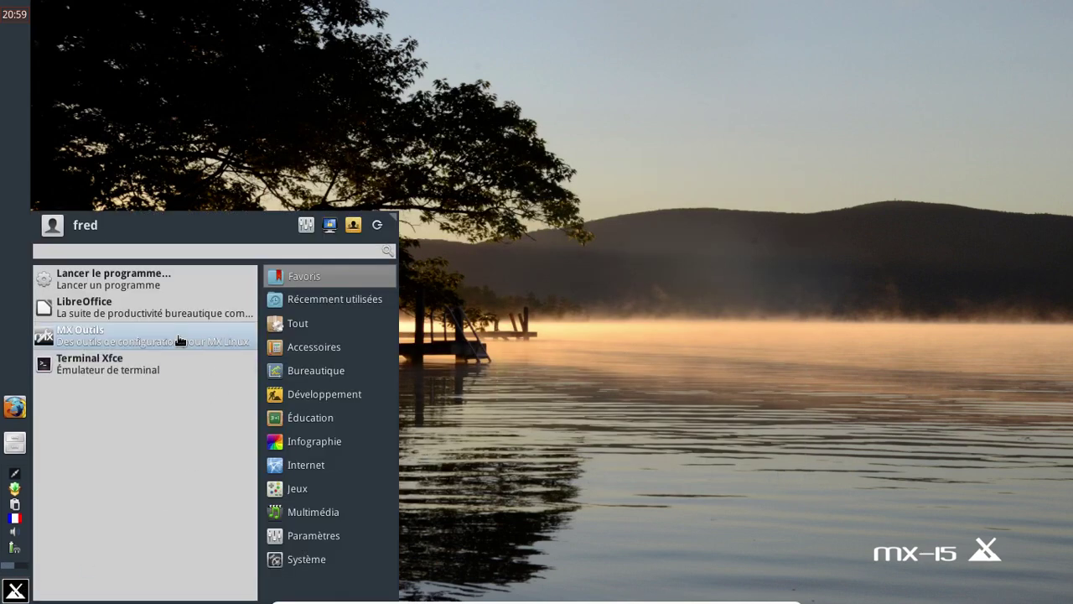
pyautogui.click(178, 335)
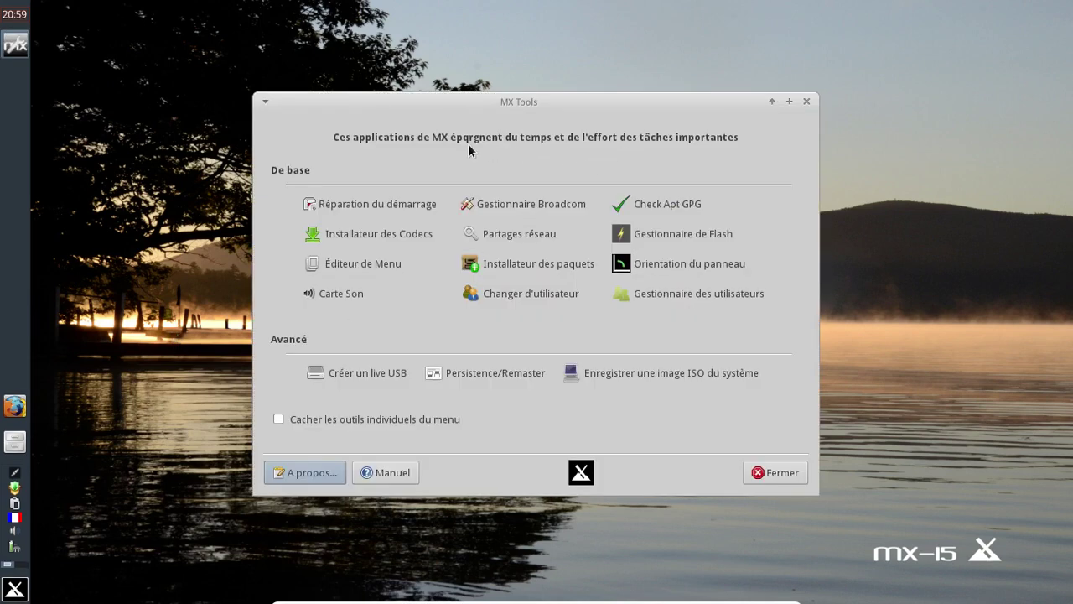
pyautogui.click(806, 103)
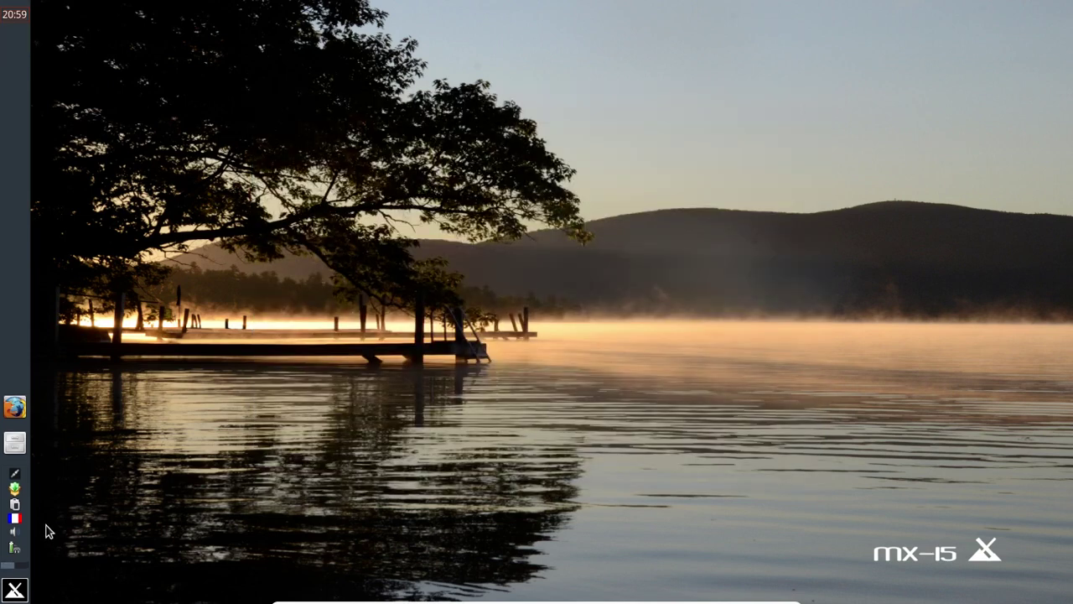
pyautogui.click(18, 590)
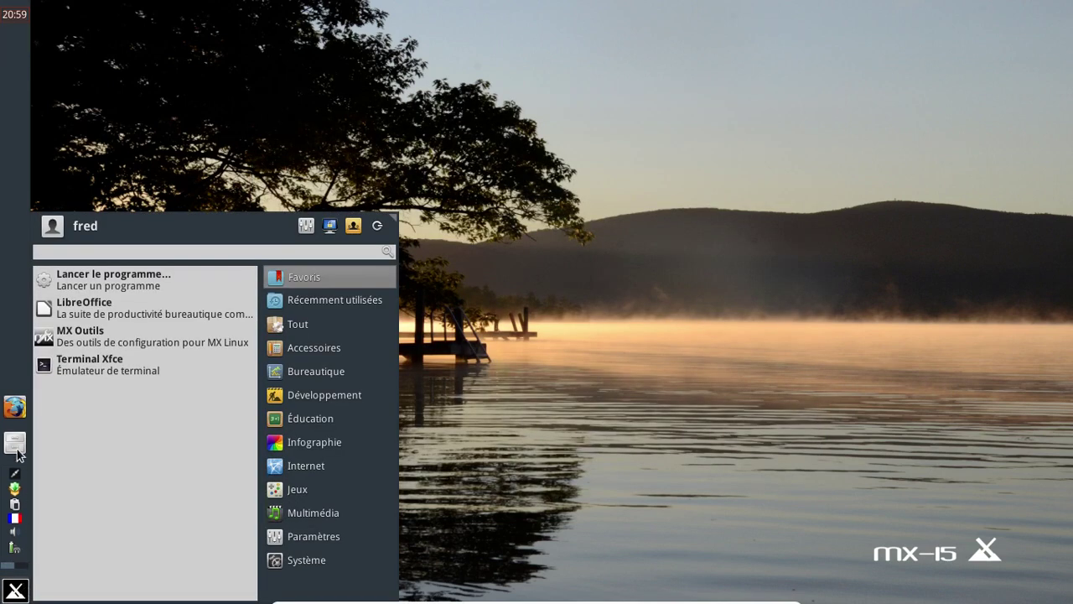
# Step: Open Thunar, confirm version 1.6.10 in its About box, then close it
pyautogui.click(19, 450)
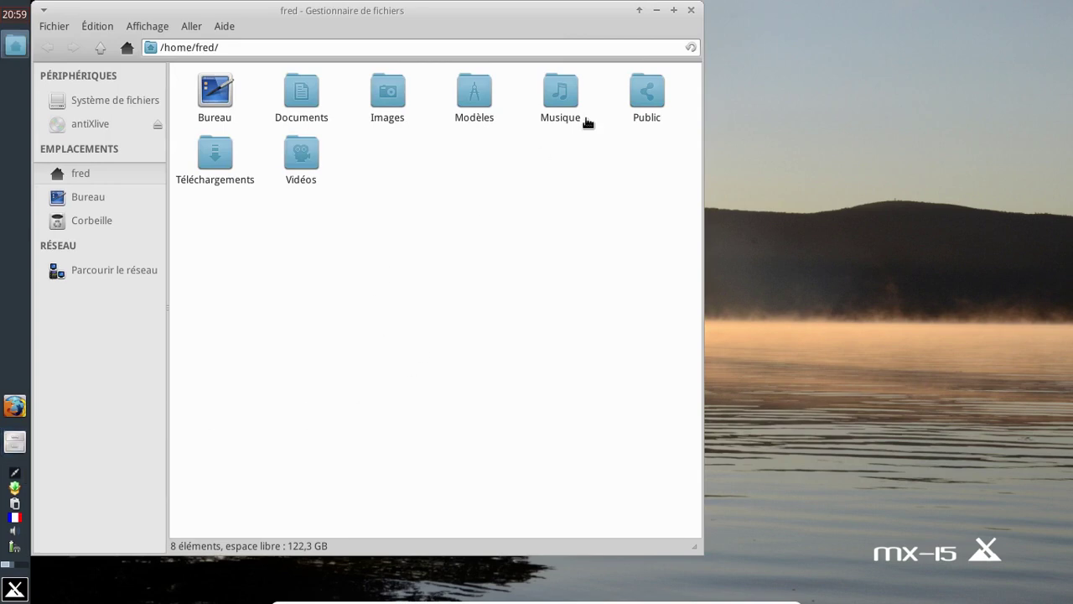
pyautogui.click(225, 27)
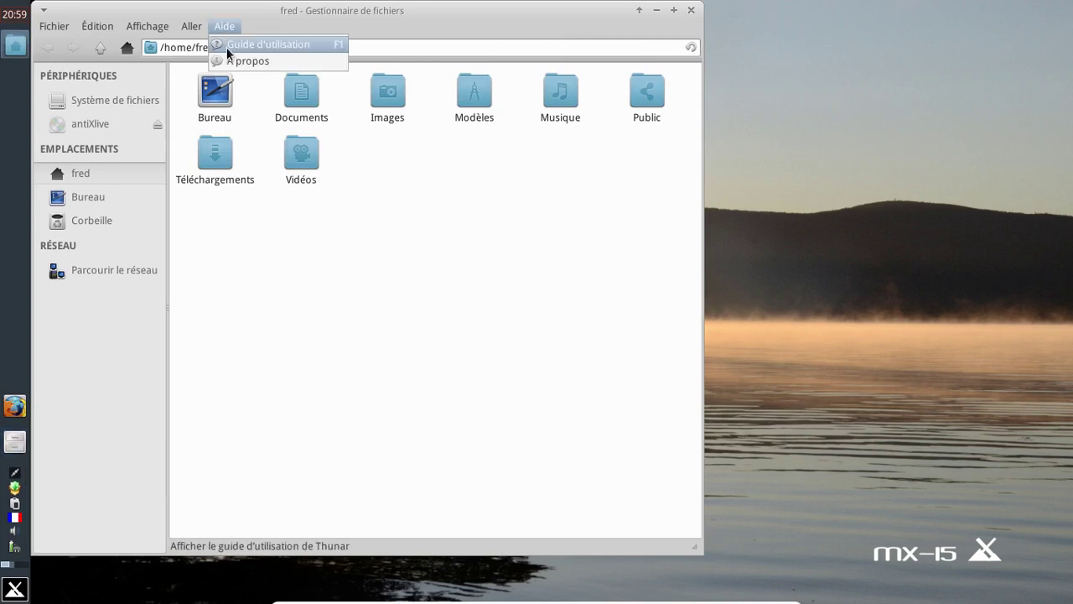
pyautogui.click(229, 58)
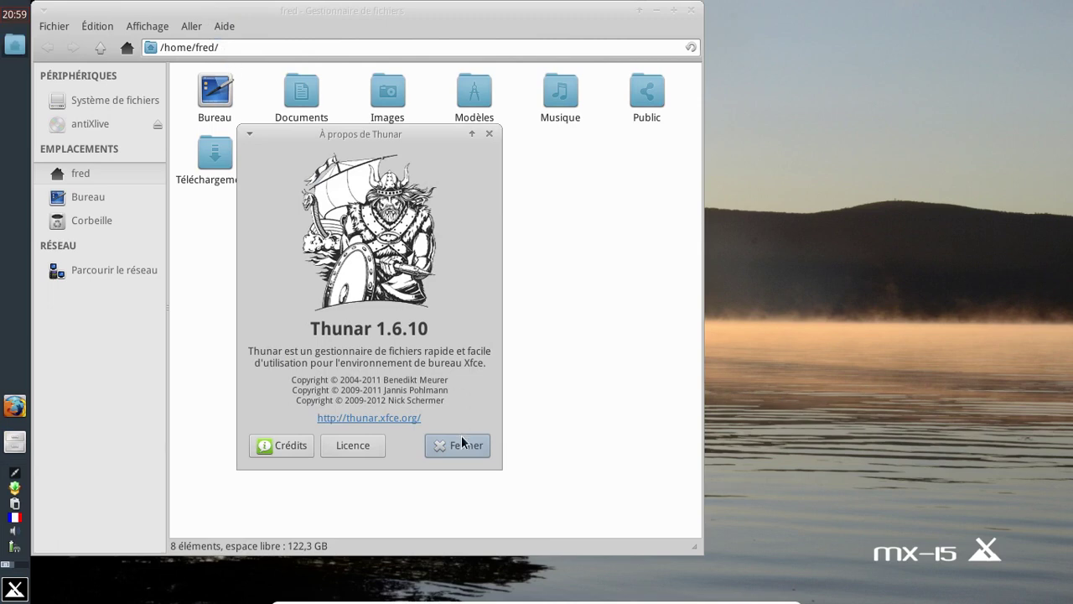
pyautogui.click(461, 441)
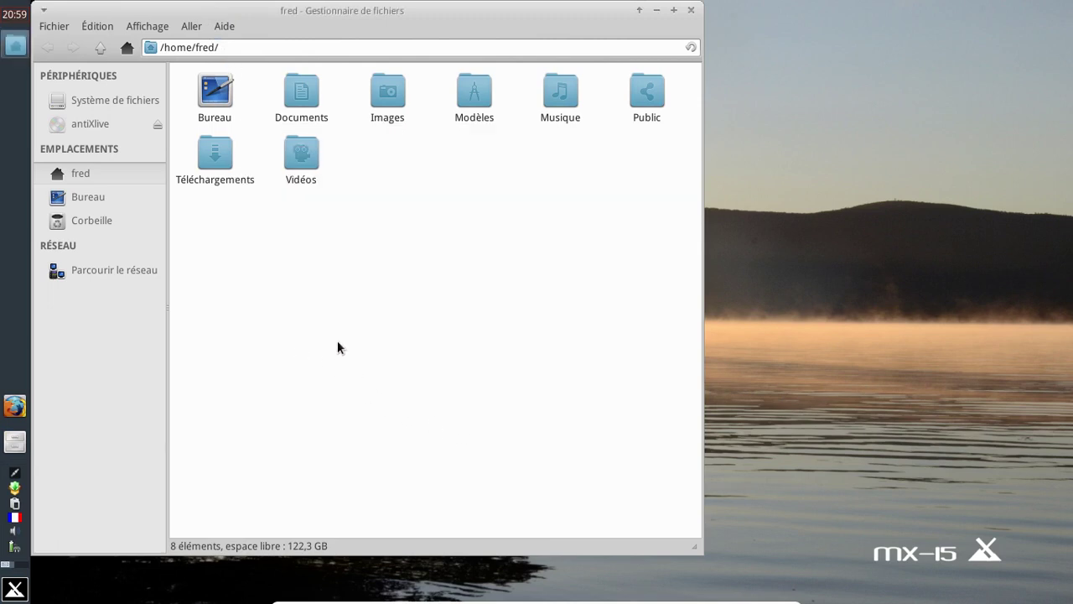
pyautogui.click(691, 10)
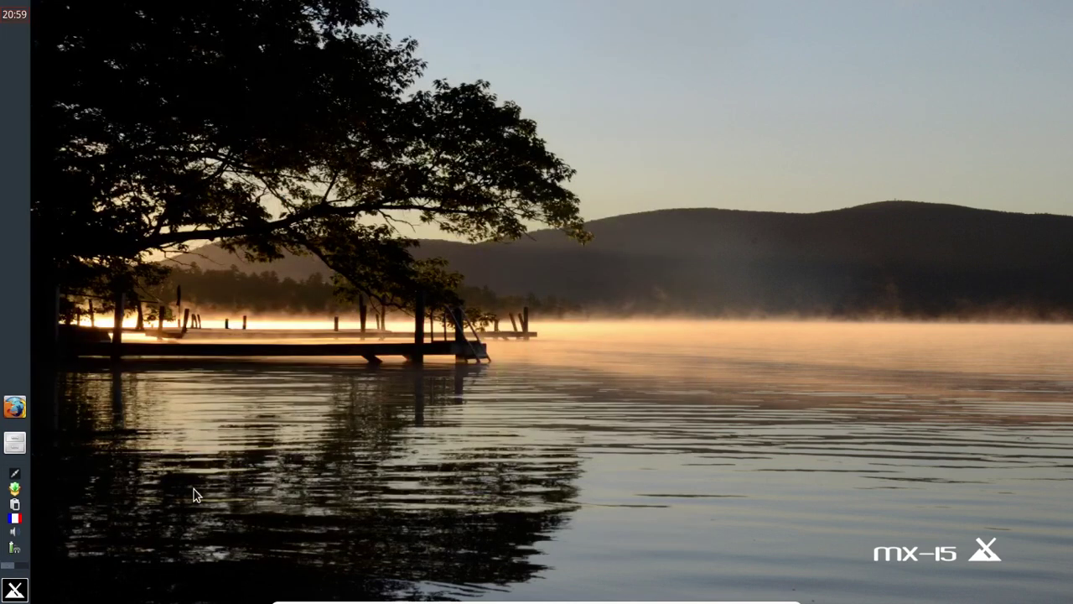
# Step: Browse the Whisker Menu categories from Multimédia to Bureautique and launch LibreOffice
pyautogui.click(15, 590)
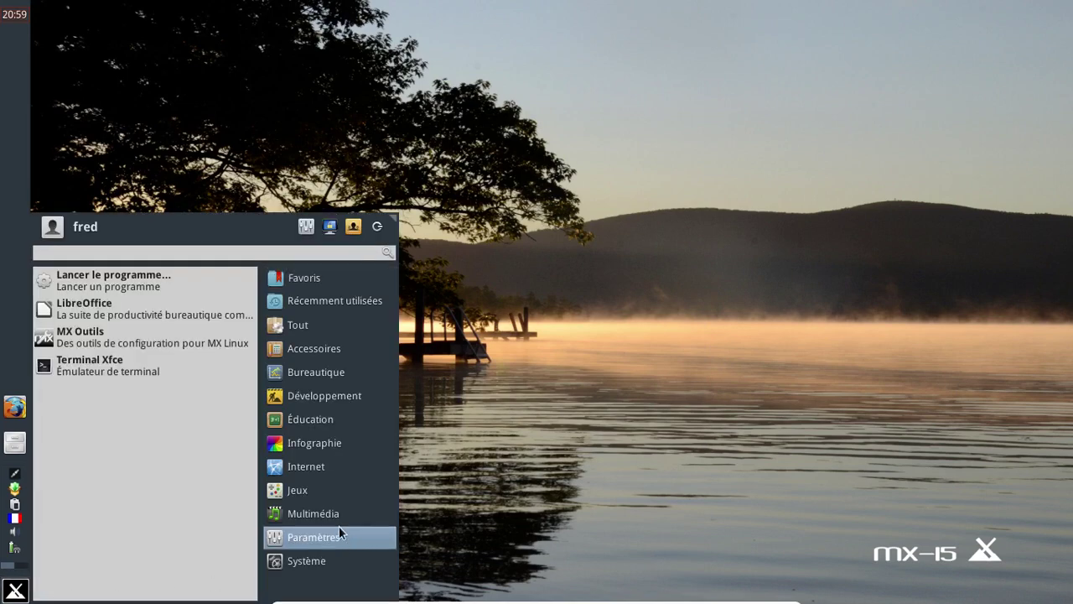
pyautogui.click(332, 515)
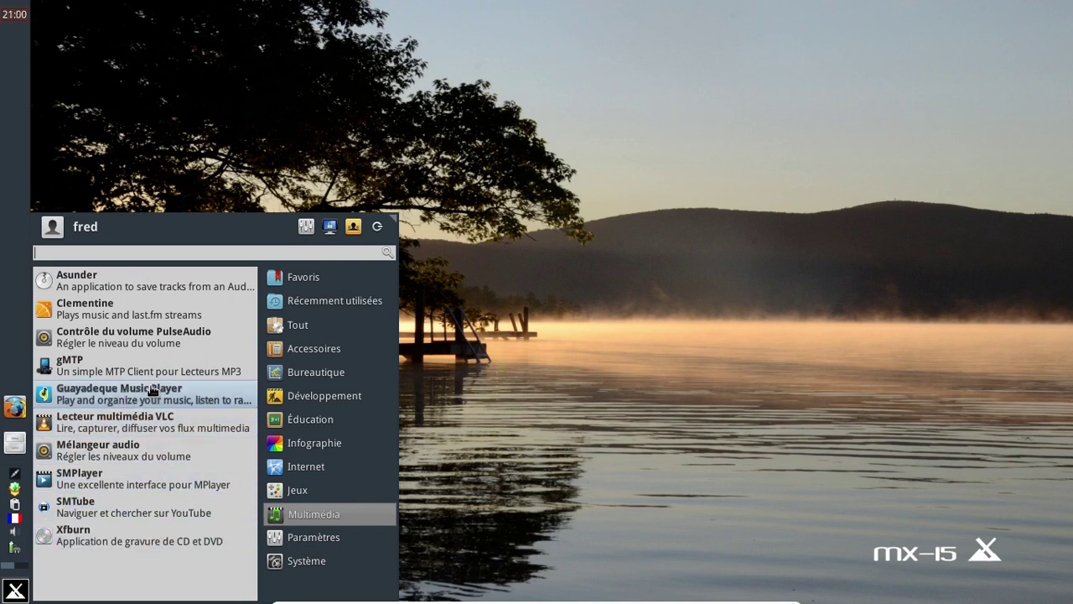
pyautogui.moveTo(308, 494)
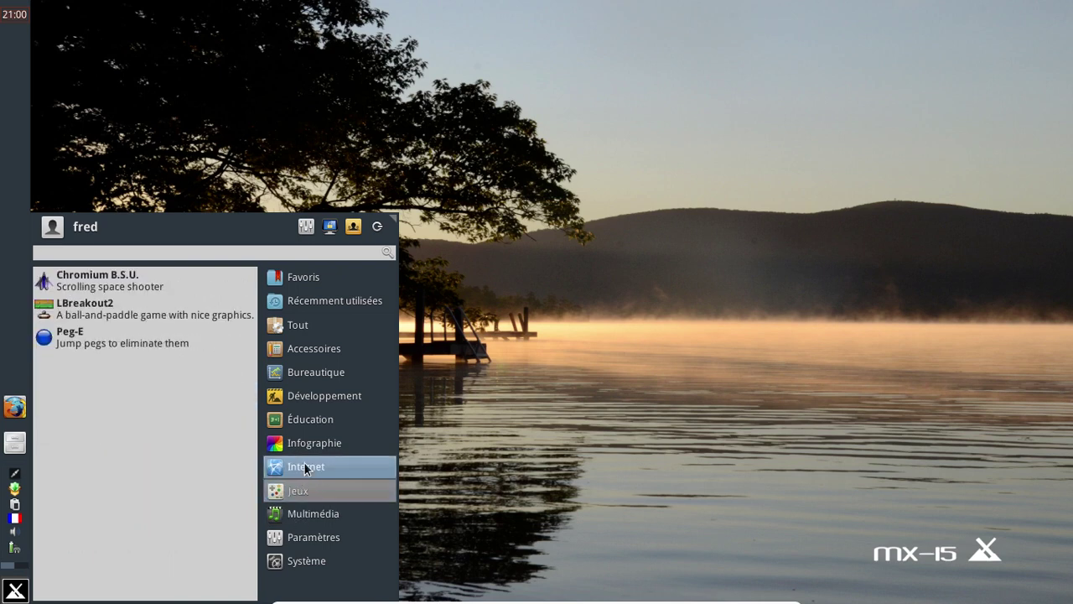
pyautogui.moveTo(302, 453)
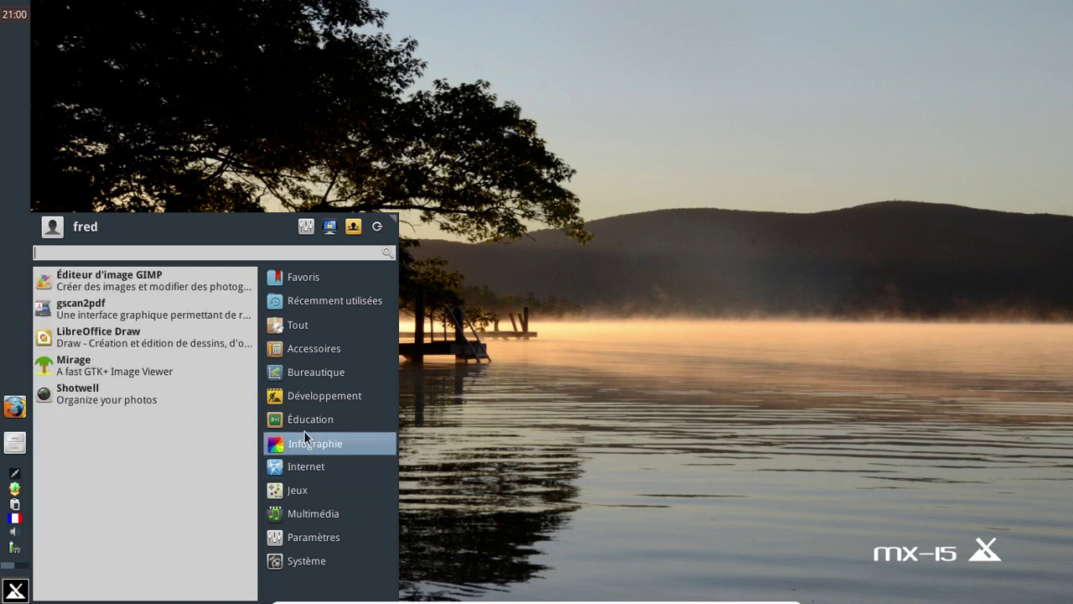
pyautogui.moveTo(303, 408)
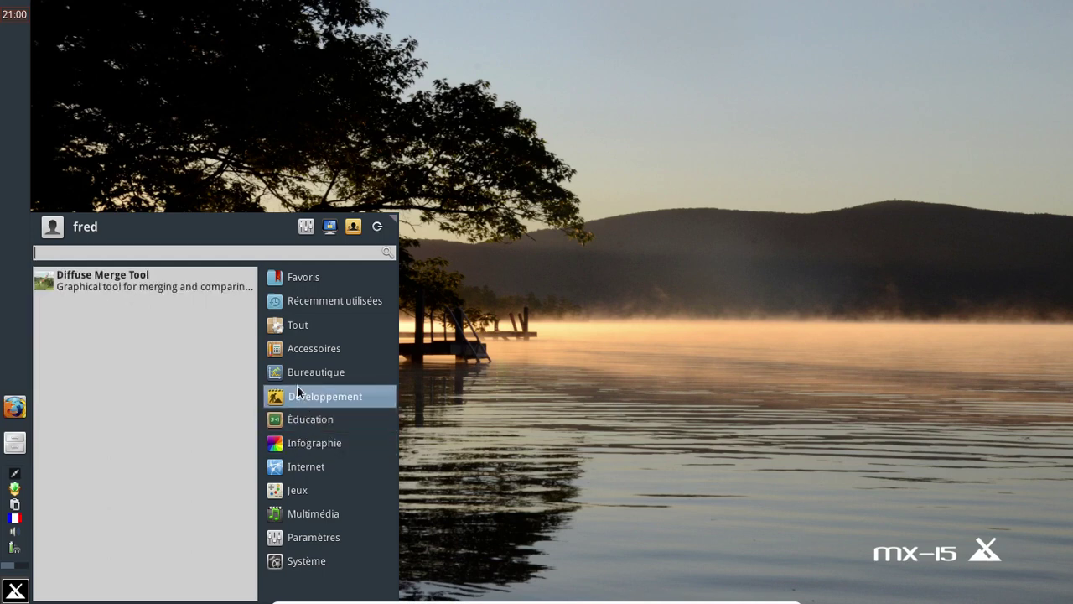
pyautogui.moveTo(295, 377)
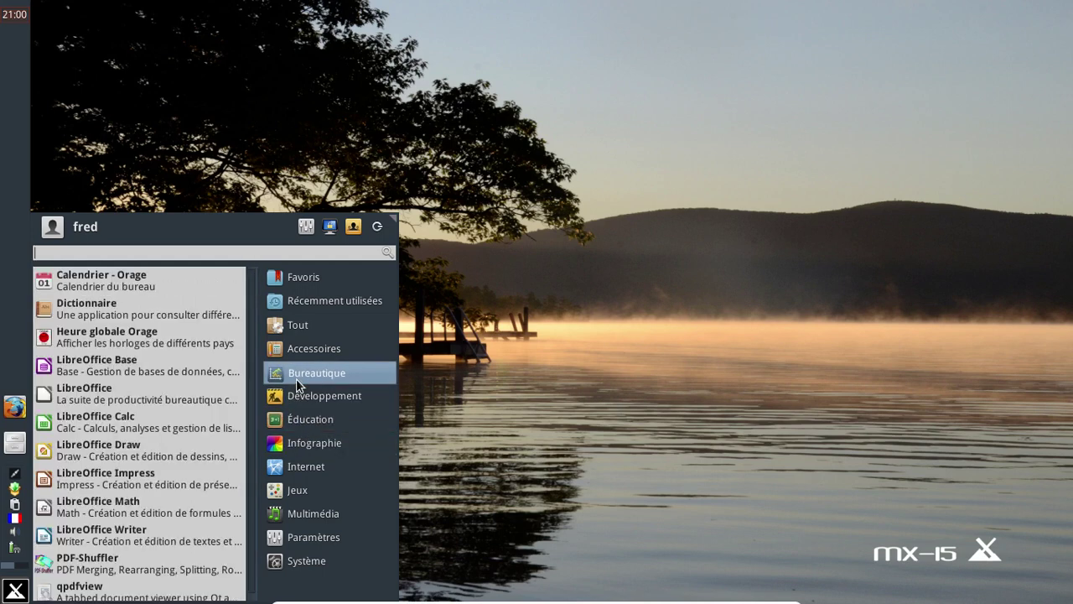
pyautogui.click(184, 403)
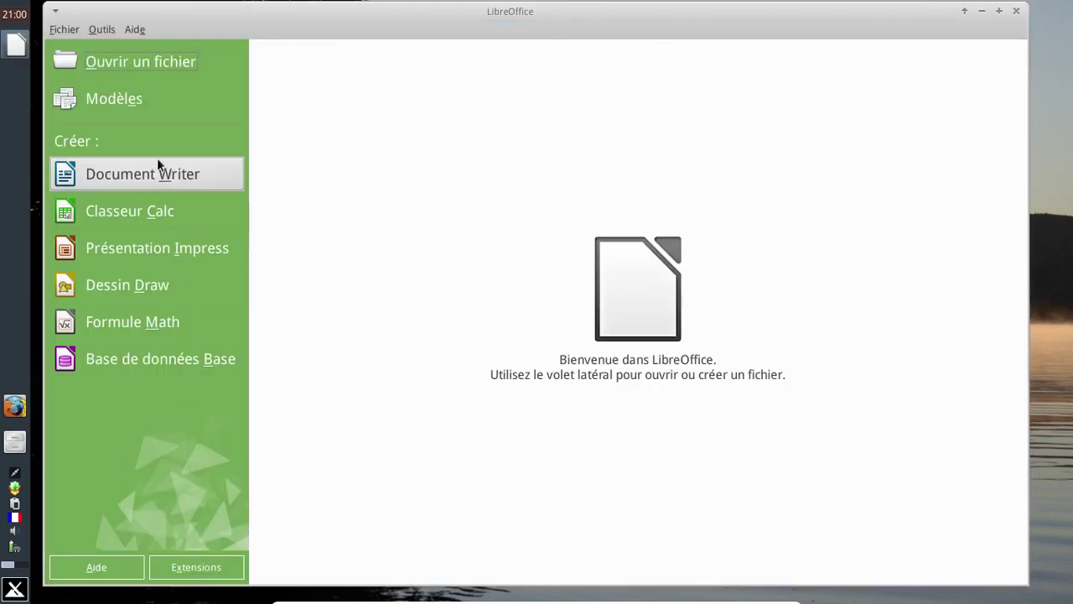
# Step: Start a blank Writer document, check the 4.3.3.2 version in the About box, then close Writer
pyautogui.click(159, 171)
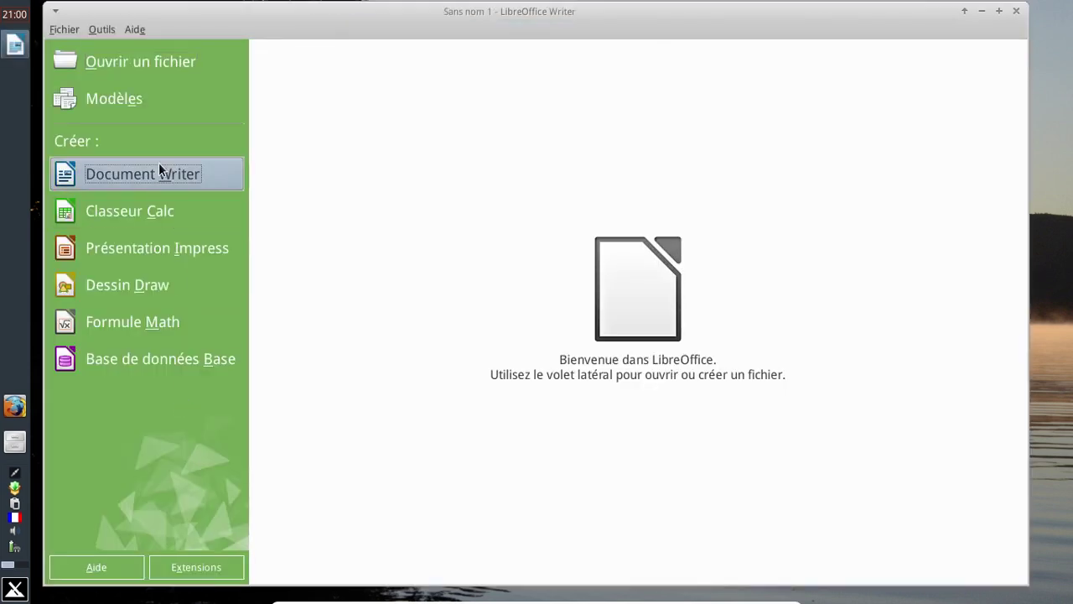
pyautogui.click(409, 30)
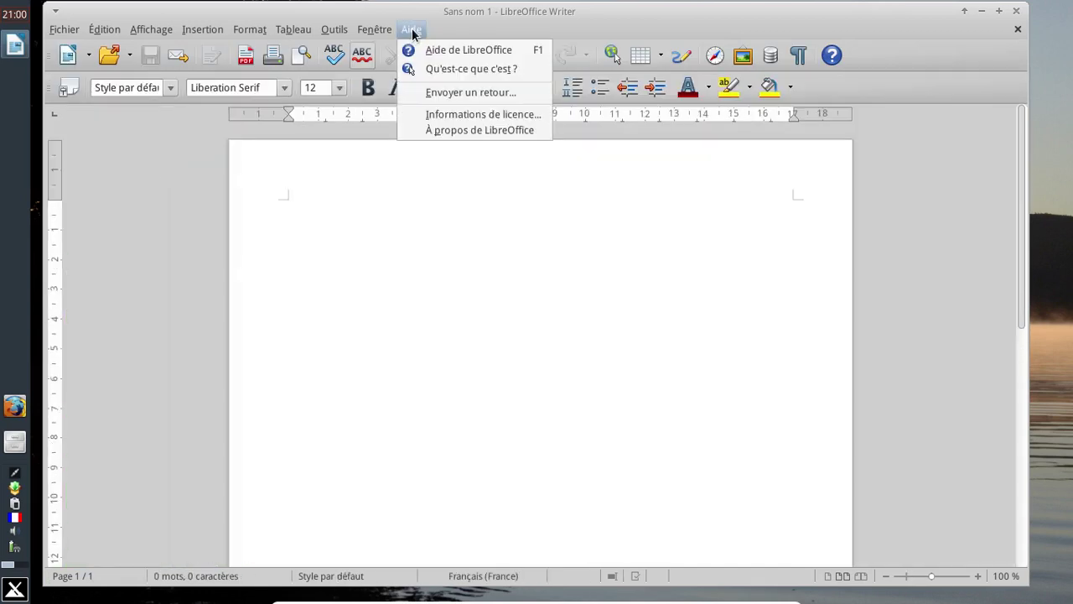
pyautogui.click(448, 130)
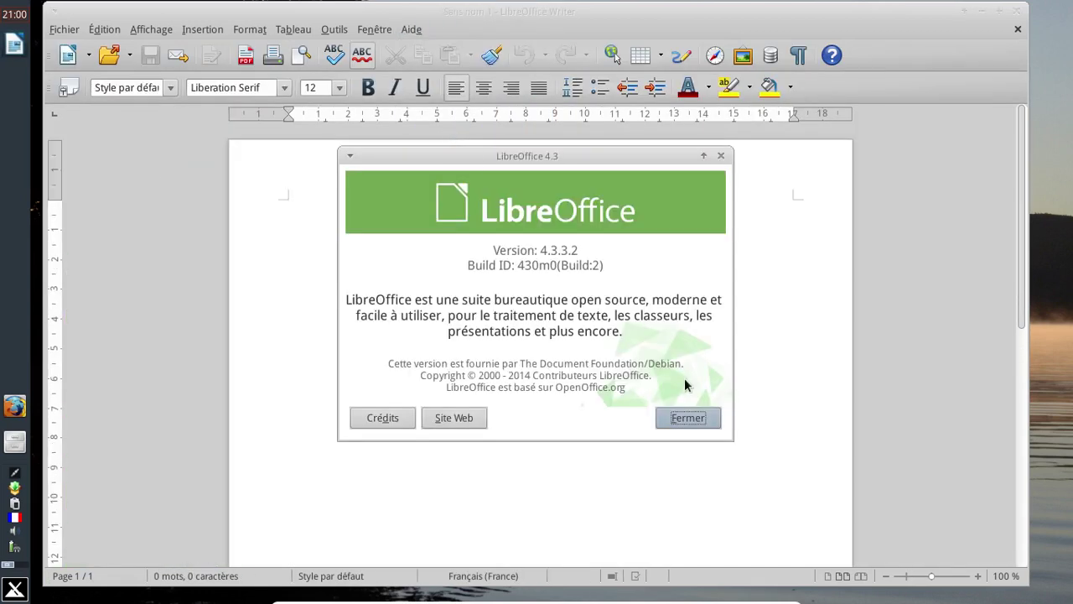
pyautogui.click(688, 416)
pyautogui.click(1017, 10)
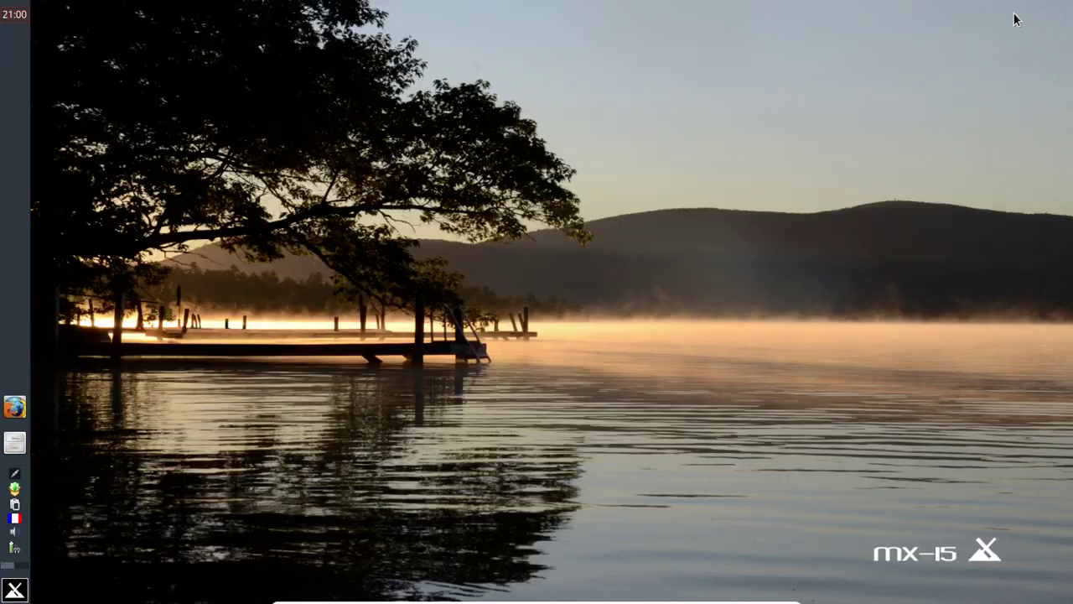
pyautogui.click(17, 590)
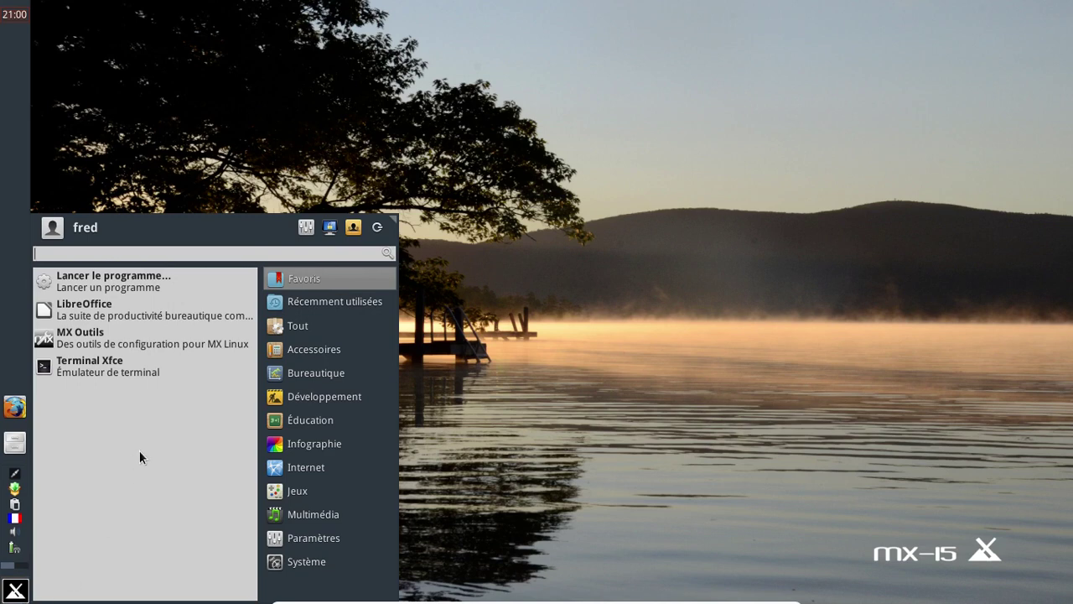
pyautogui.click(277, 351)
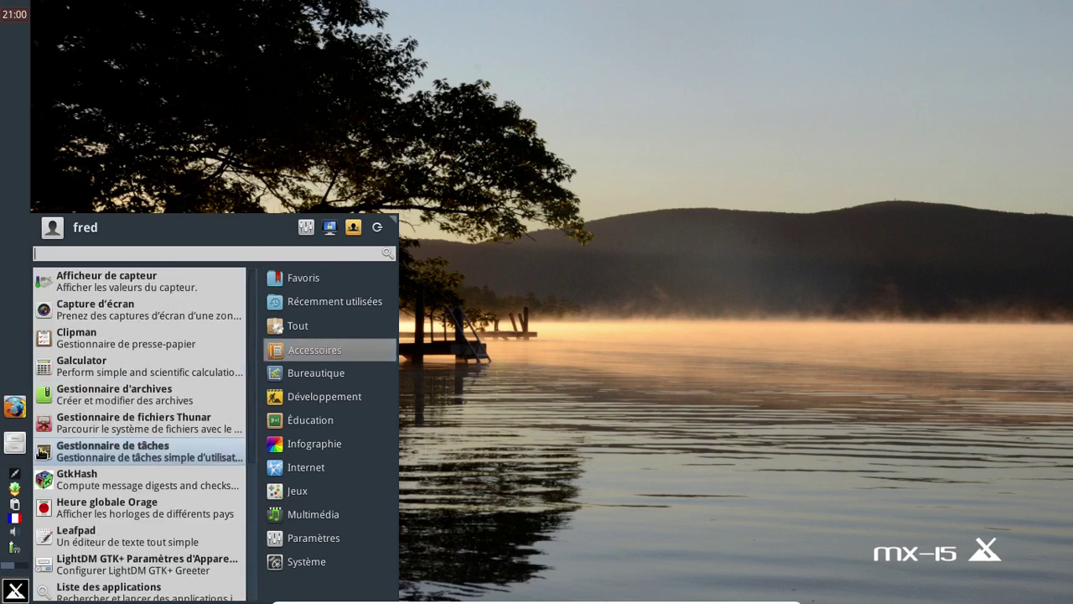
pyautogui.click(14, 493)
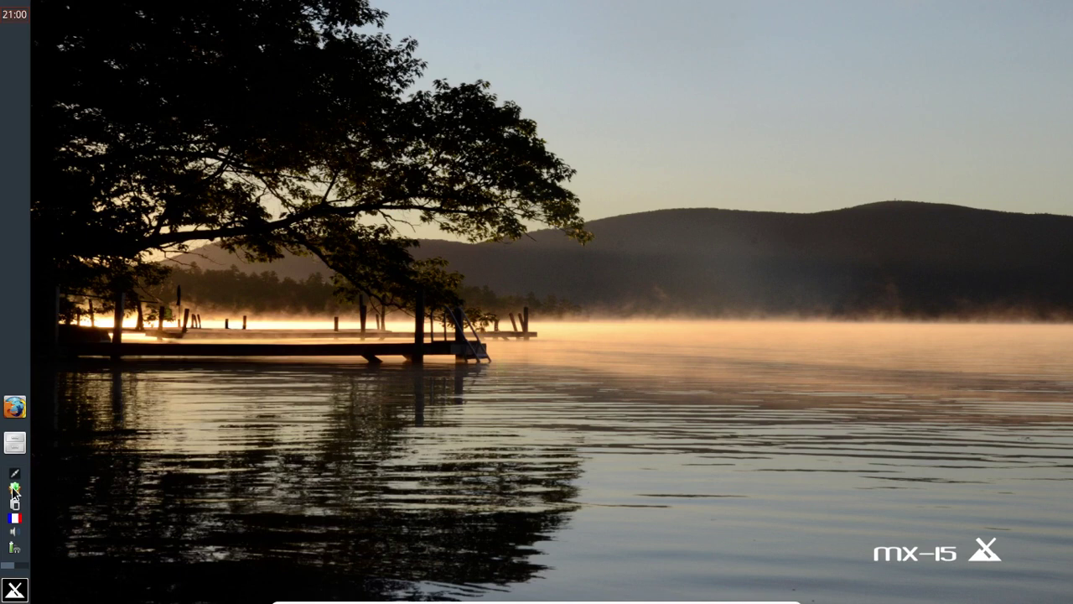
# Step: Run the dist-upgrade of the 7 pending packages plus iso-template from the notifier, then close its terminal
pyautogui.rightClick(13, 490)
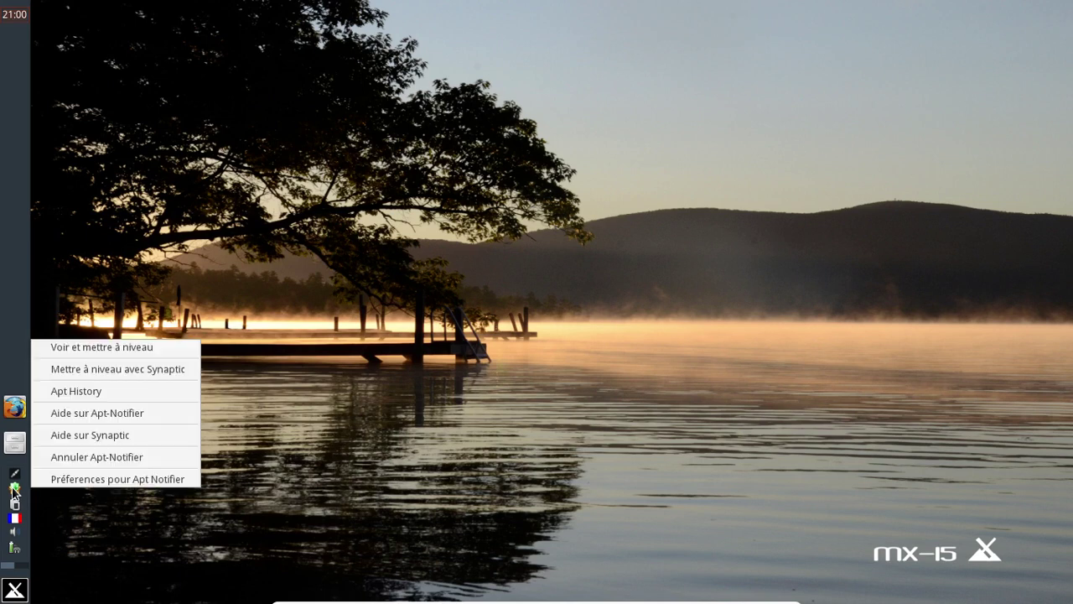
pyautogui.click(136, 348)
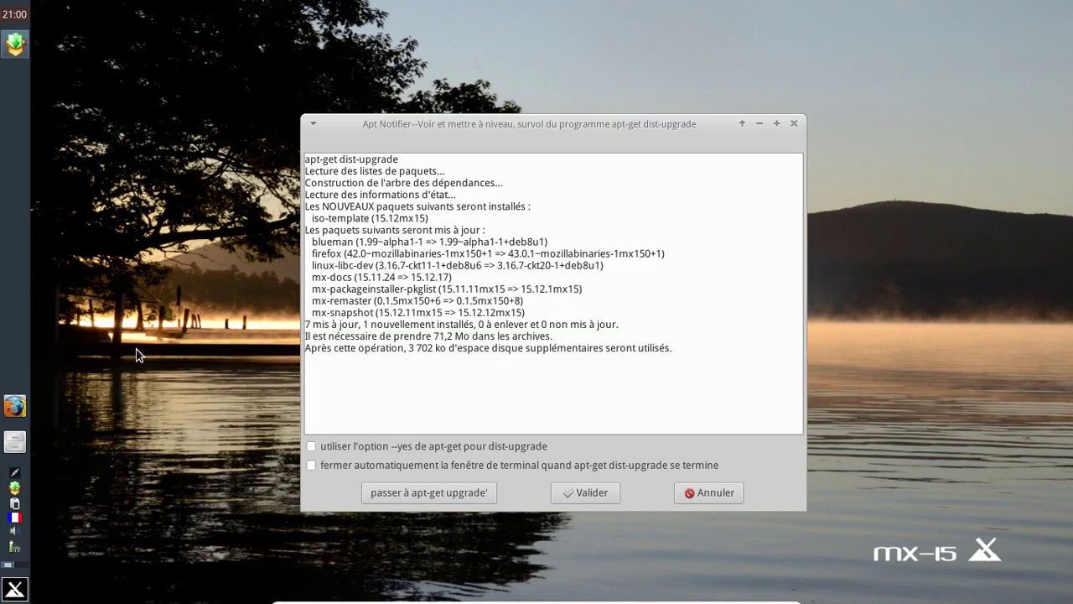
pyautogui.click(572, 486)
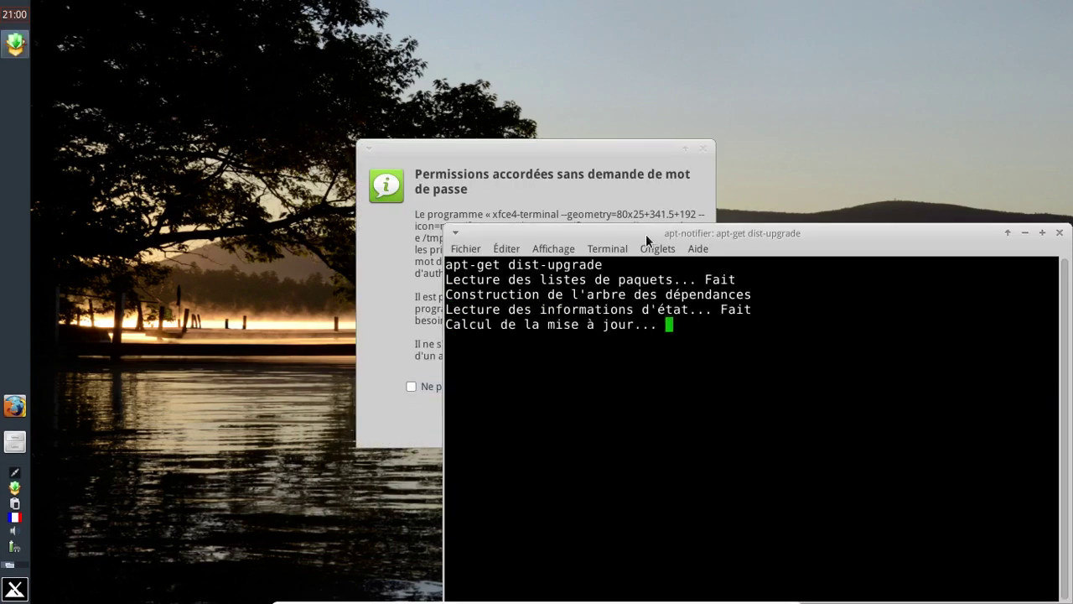
pyautogui.moveTo(636, 229); pyautogui.dragTo(539, 174)
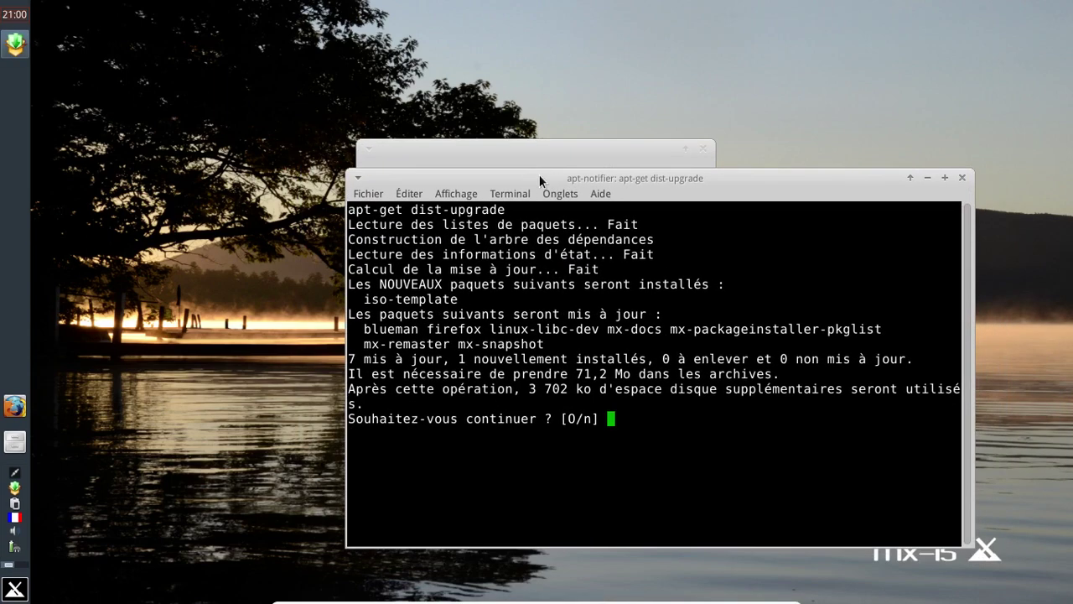
pyautogui.press('Return')
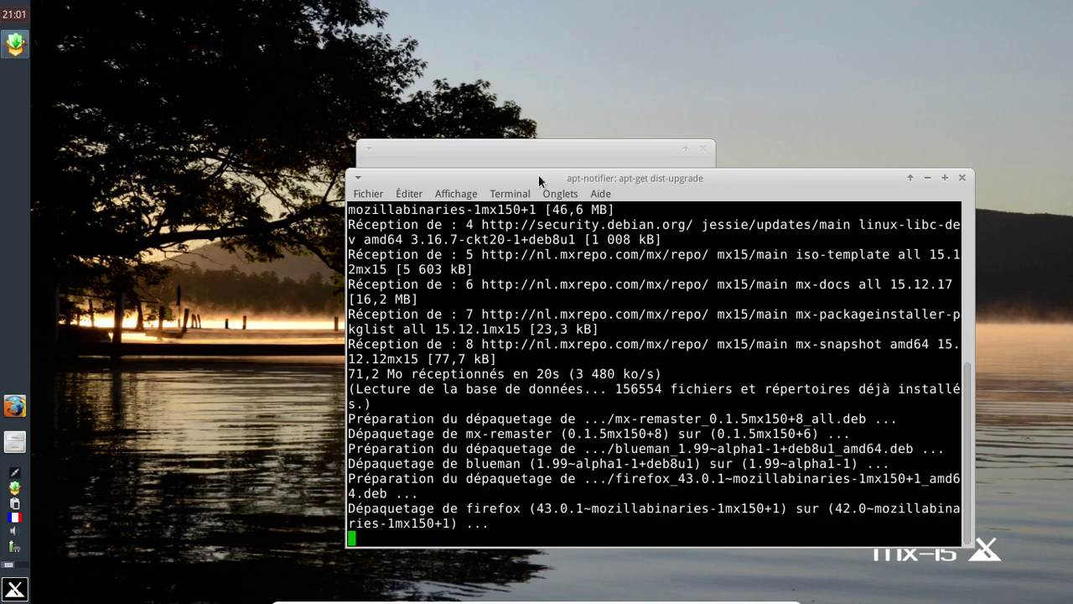
pyautogui.moveTo(538, 173); pyautogui.dragTo(414, 97)
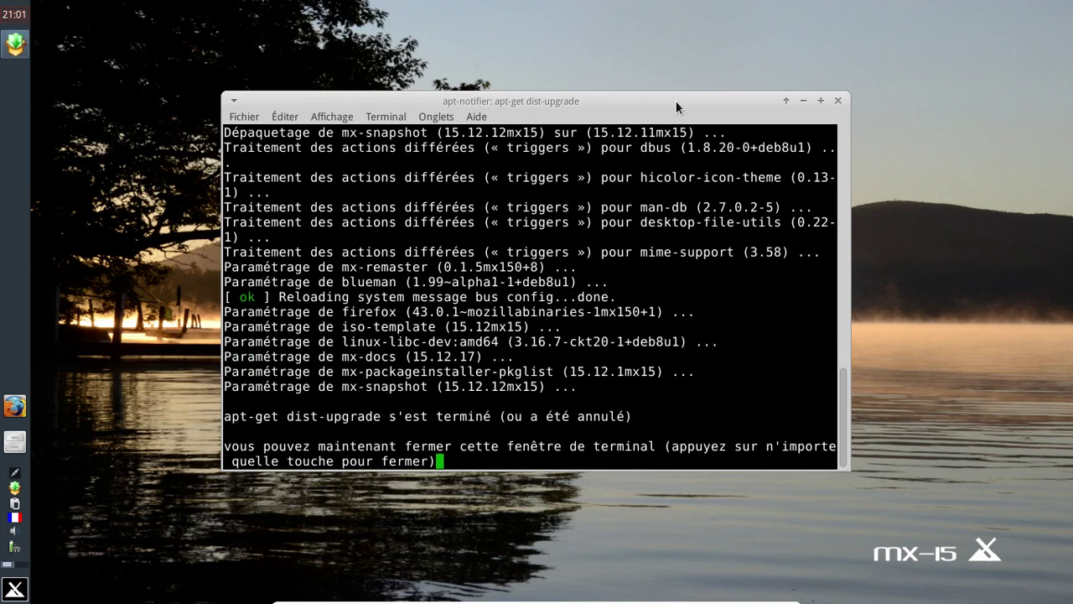
pyautogui.press('Return')
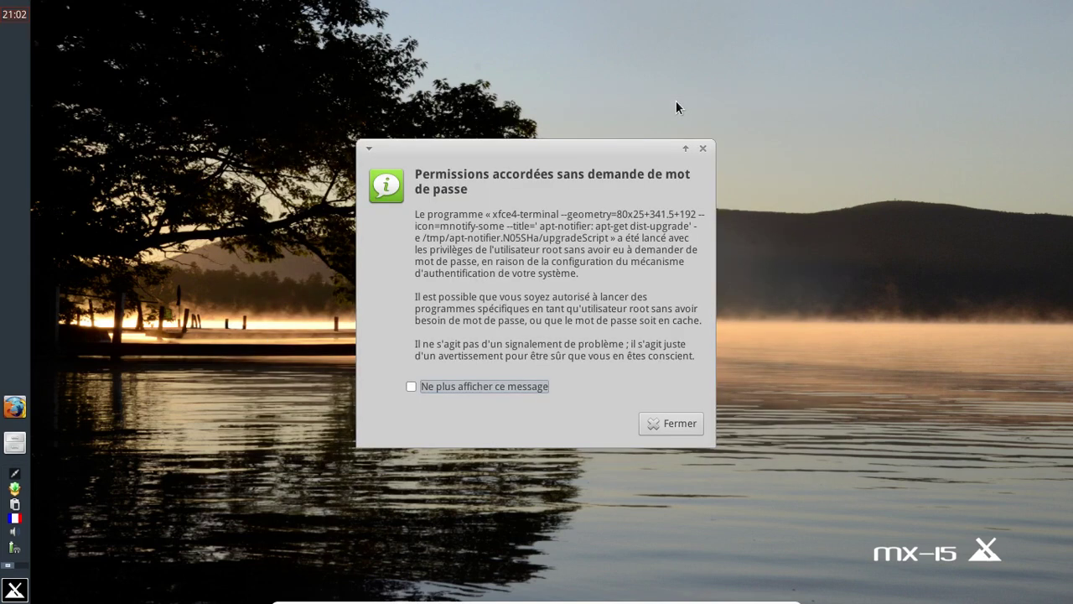
# Step: Dismiss the root-permissions notice, close both open tabs and the Reader View introduction
pyautogui.click(702, 149)
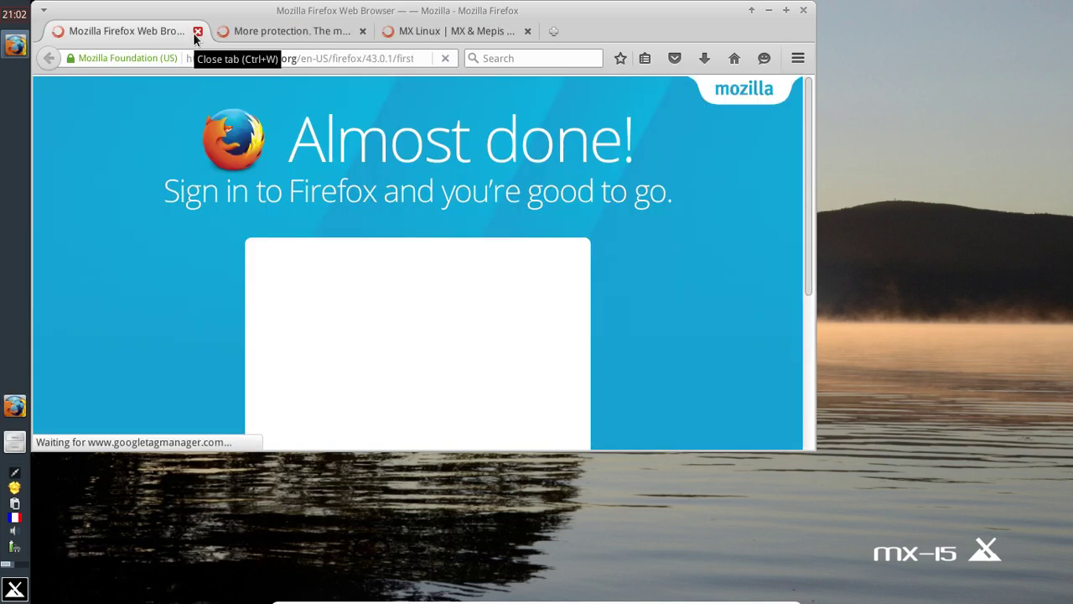
pyautogui.click(196, 33)
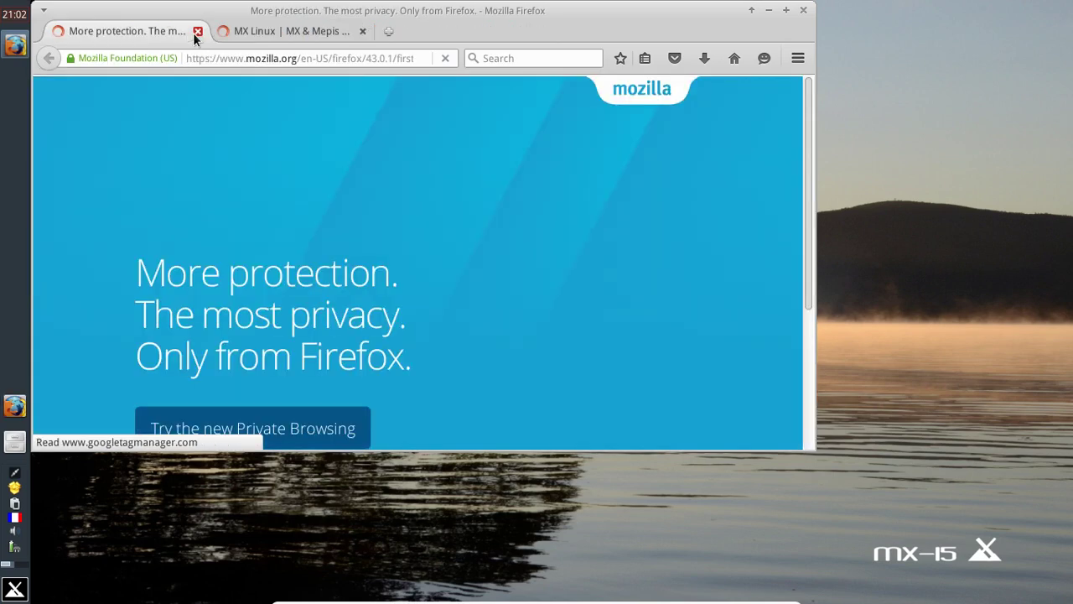
pyautogui.click(193, 33)
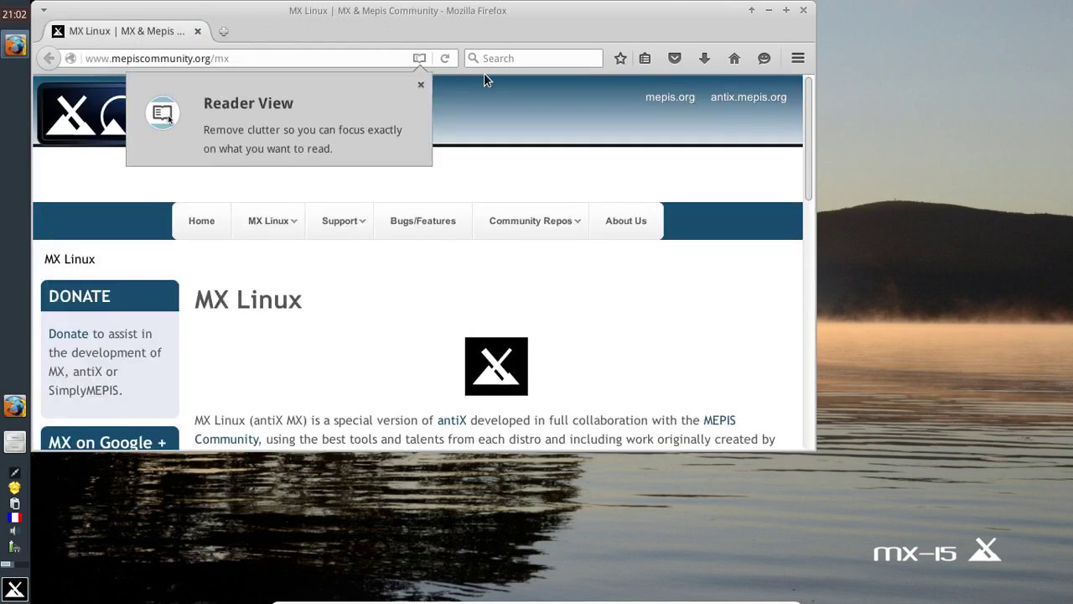
pyautogui.click(421, 84)
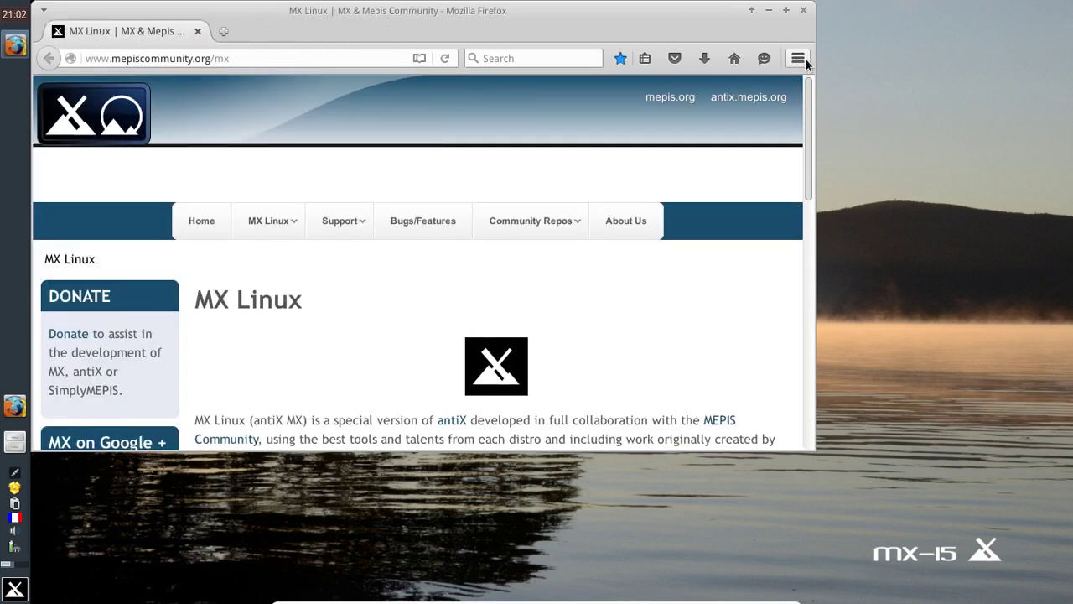
# Step: Enable the Français Language Pack in the Add-ons Manager's Languages list
pyautogui.click(802, 59)
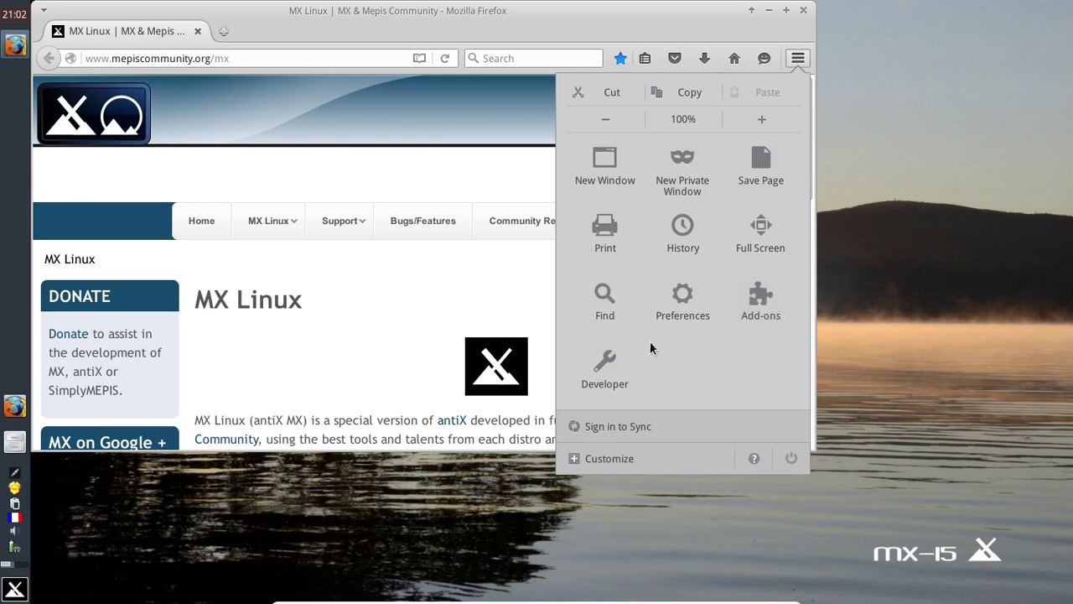
pyautogui.click(758, 306)
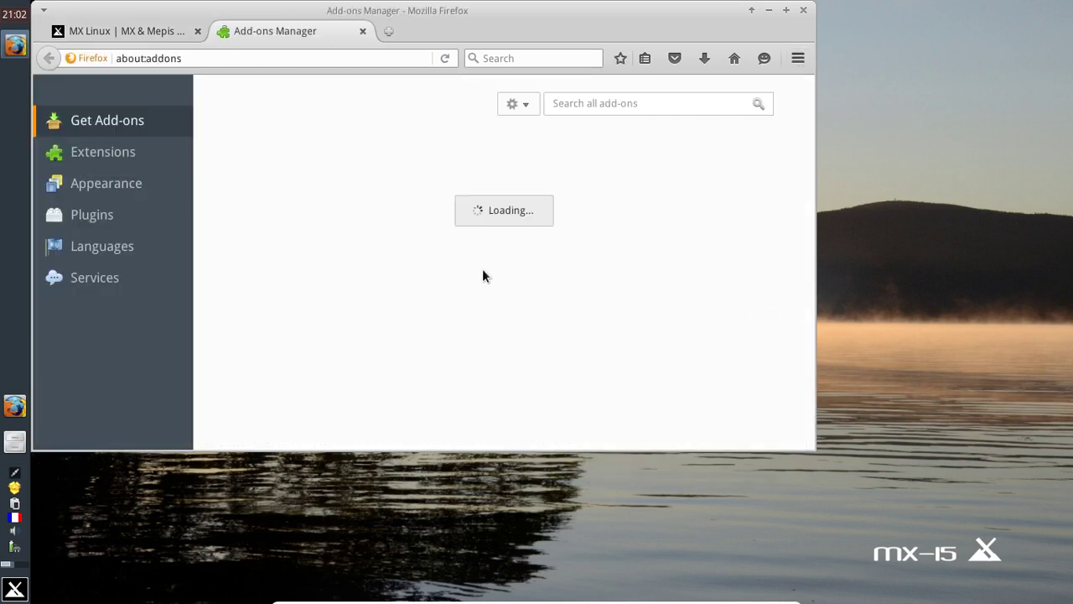
pyautogui.click(161, 246)
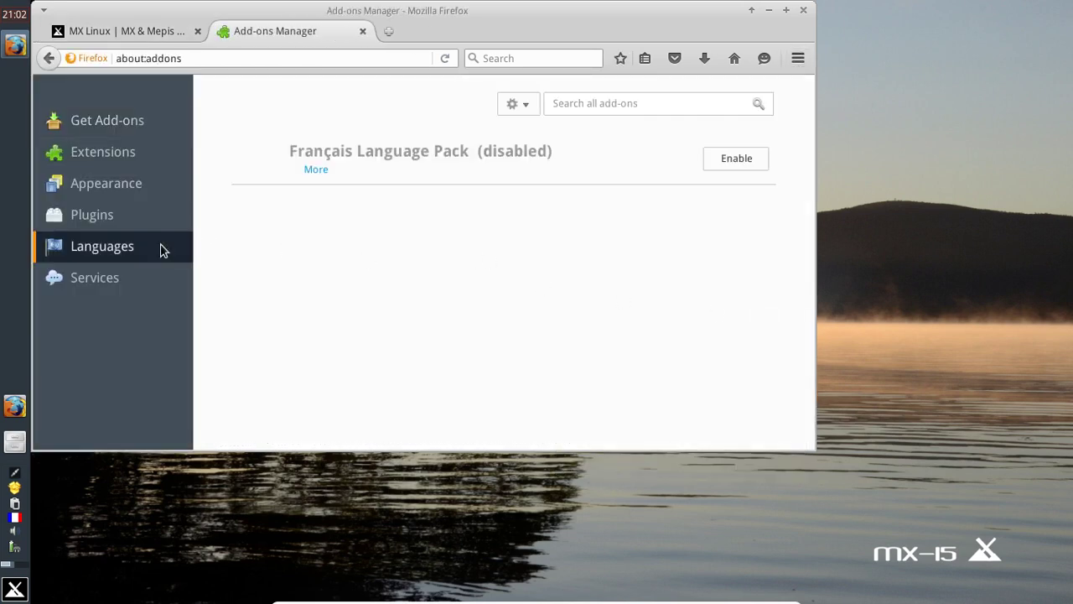
pyautogui.click(718, 161)
# Step: Close Firefox with both tabs and relaunch it from the panel
pyautogui.click(803, 10)
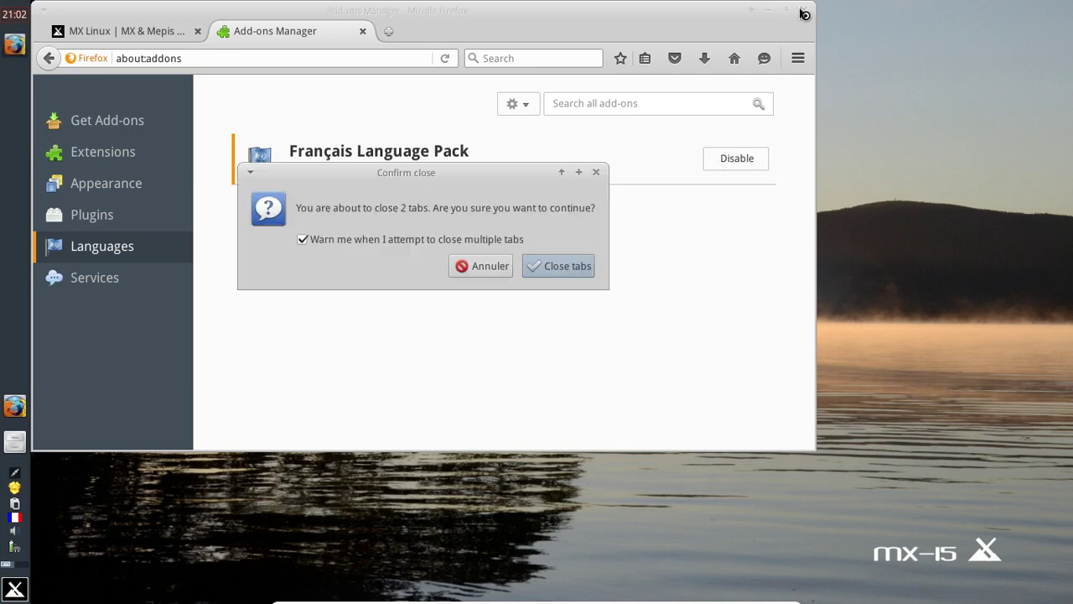
pyautogui.click(565, 271)
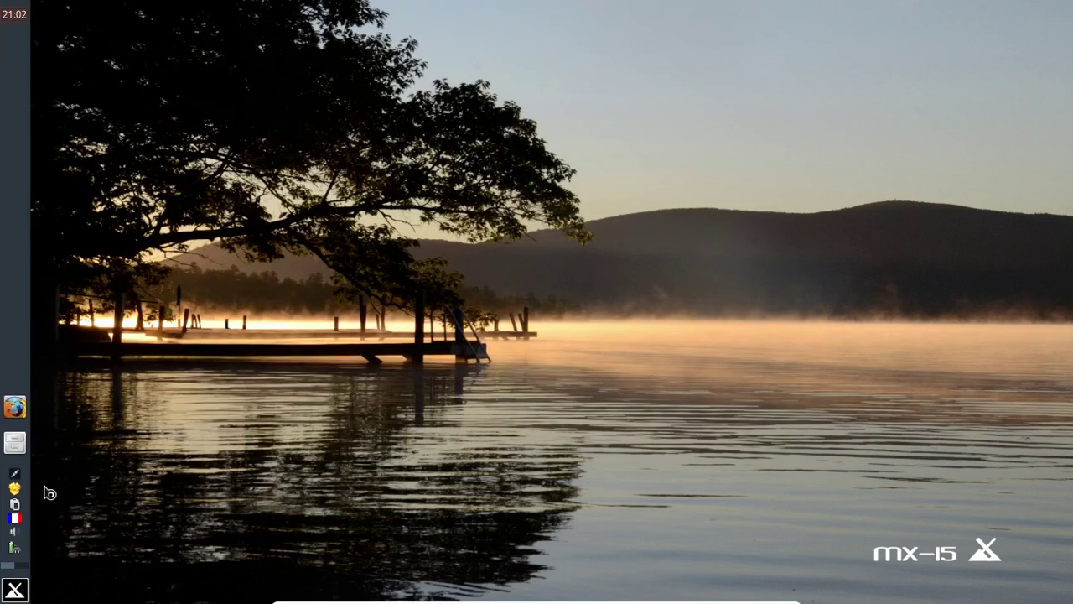
pyautogui.click(7, 413)
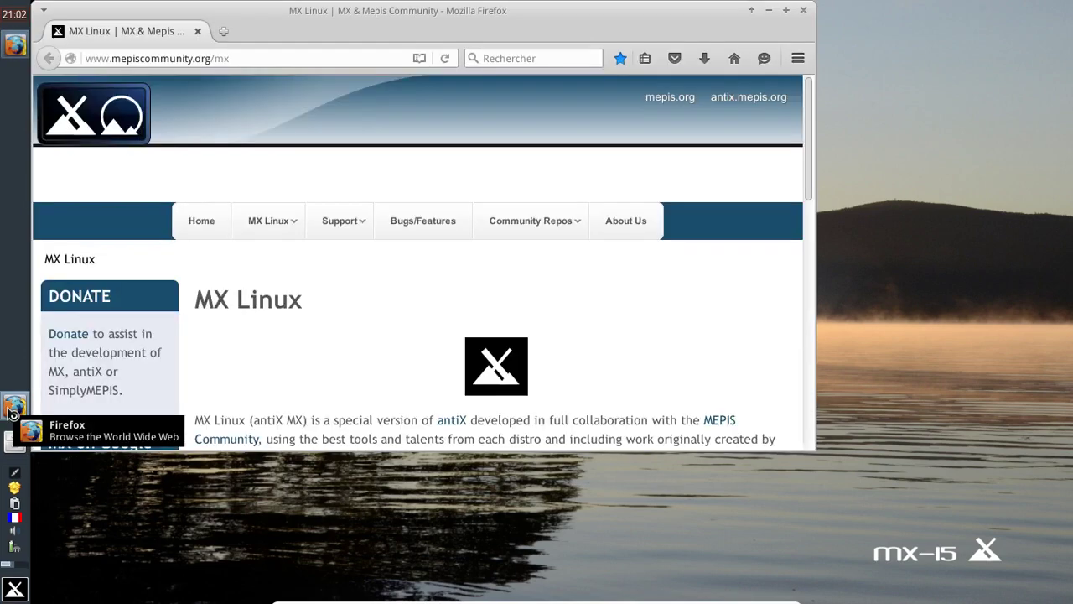
# Step: Scroll the MX Linux page, dismiss the data-sharing notice, and close the French Firefox
pyautogui.scroll(-8, 628, 249)
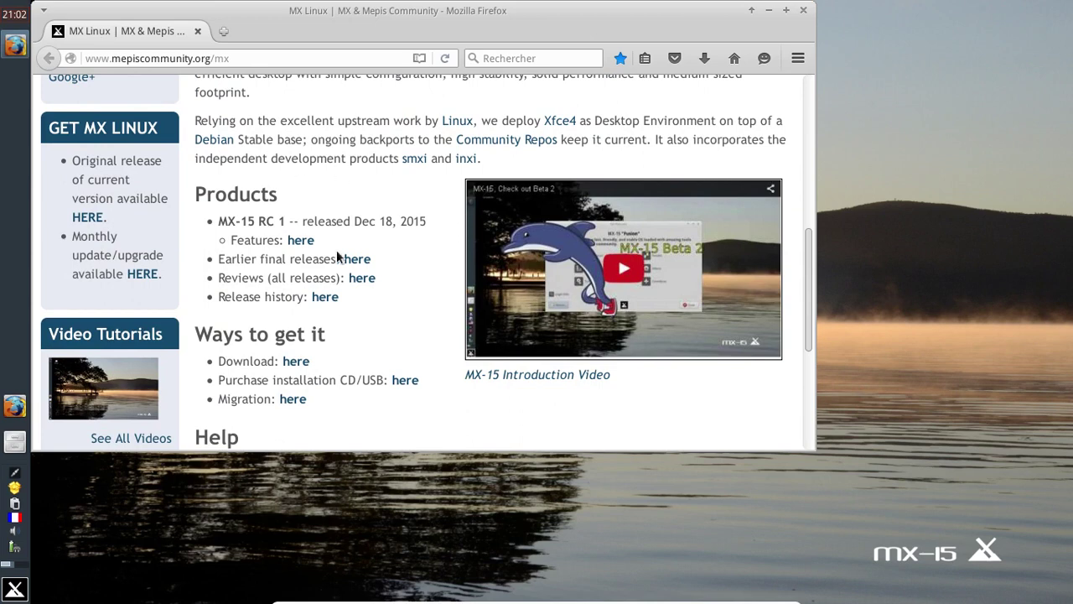
pyautogui.scroll(-5, 336, 250)
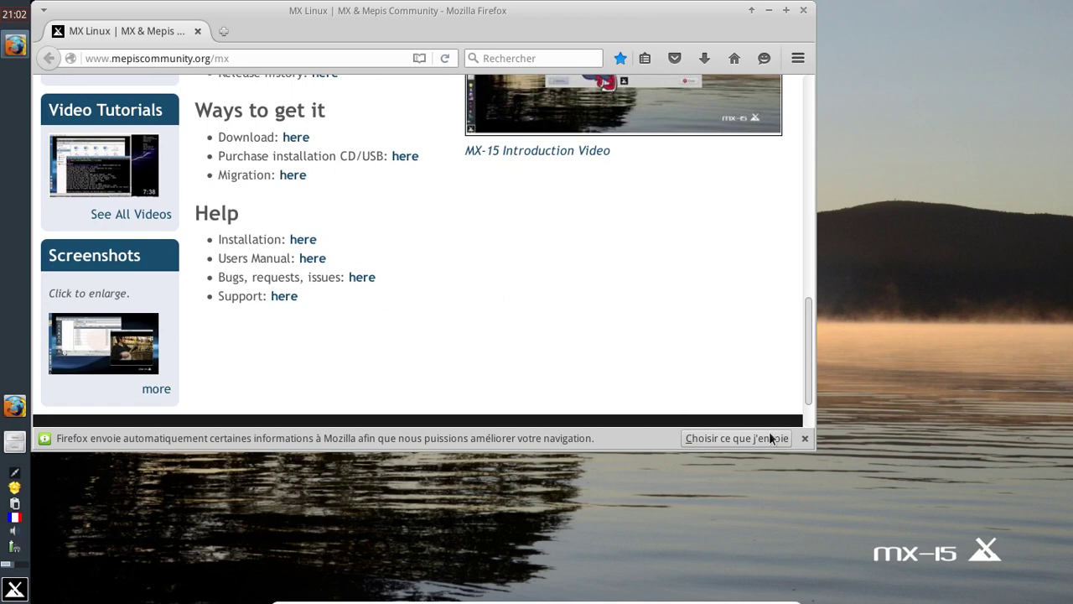
pyautogui.click(805, 437)
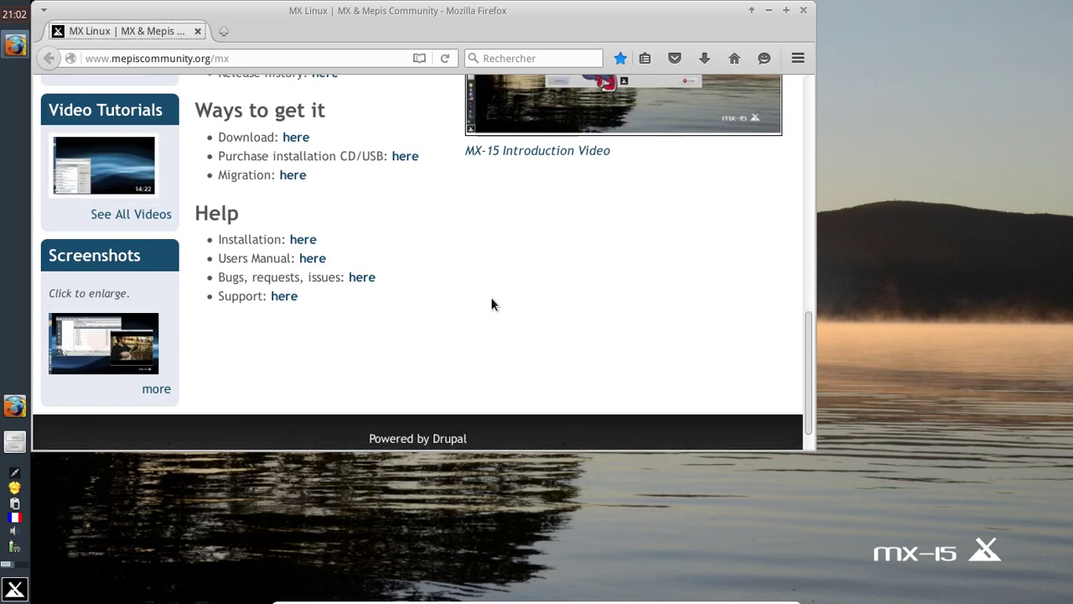
pyautogui.scroll(2, 491, 304)
pyautogui.scroll(6, 491, 305)
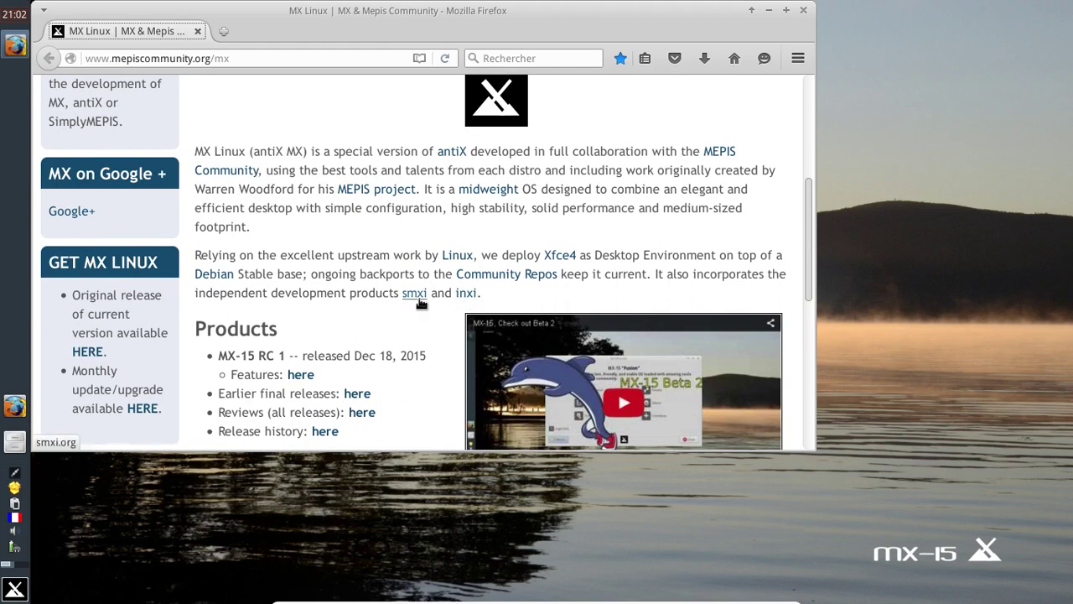
pyautogui.click(802, 10)
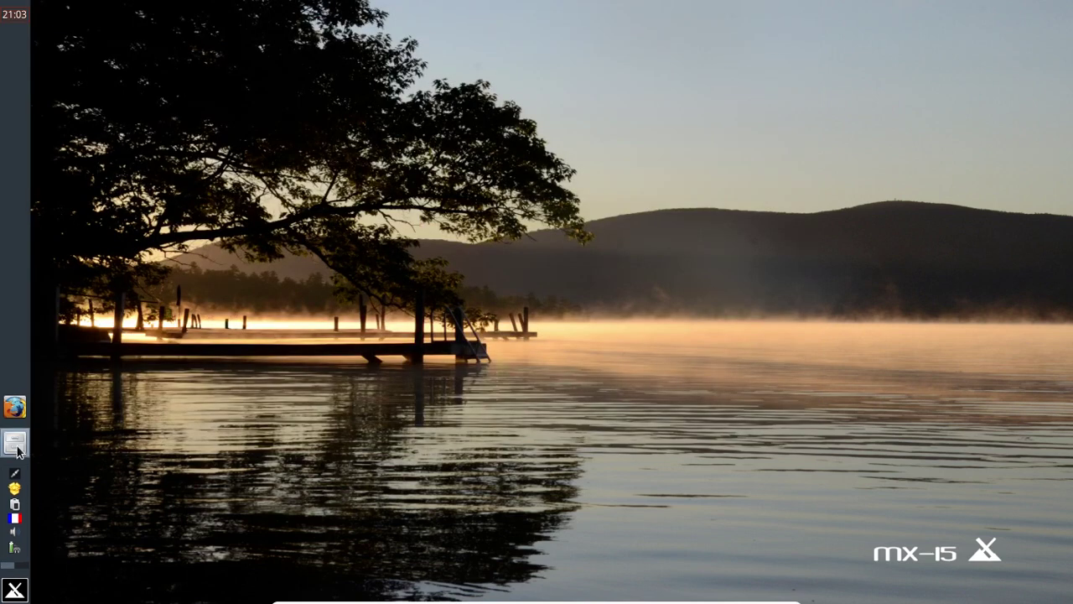
# Step: Open the file manager on the home folder, then scroll through the Whisker Menu's Infographie apps
pyautogui.click(15, 442)
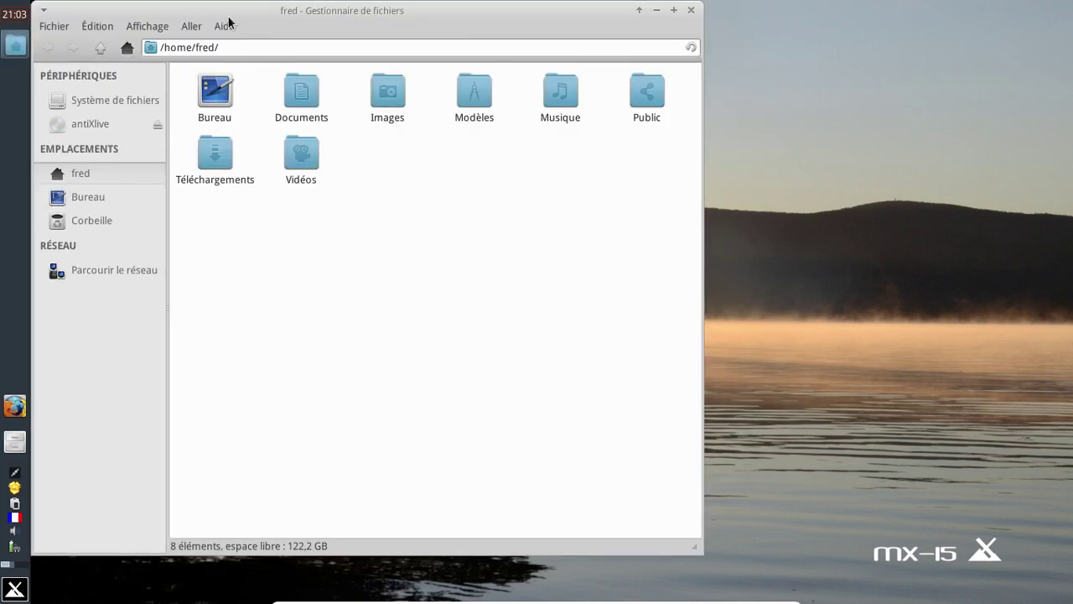
pyautogui.moveTo(227, 14); pyautogui.dragTo(402, 34)
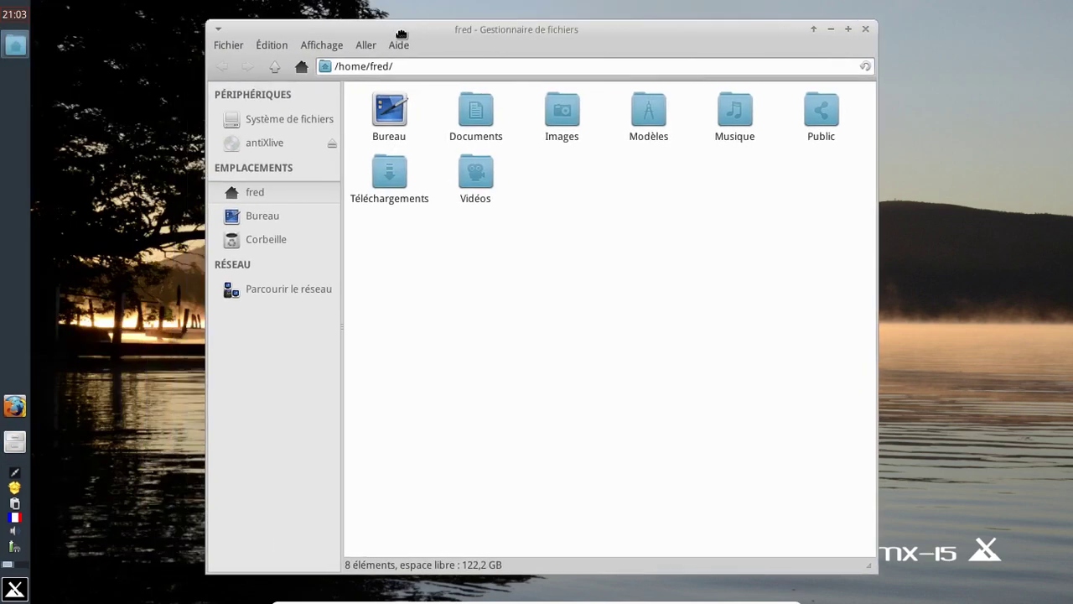
pyautogui.click(15, 589)
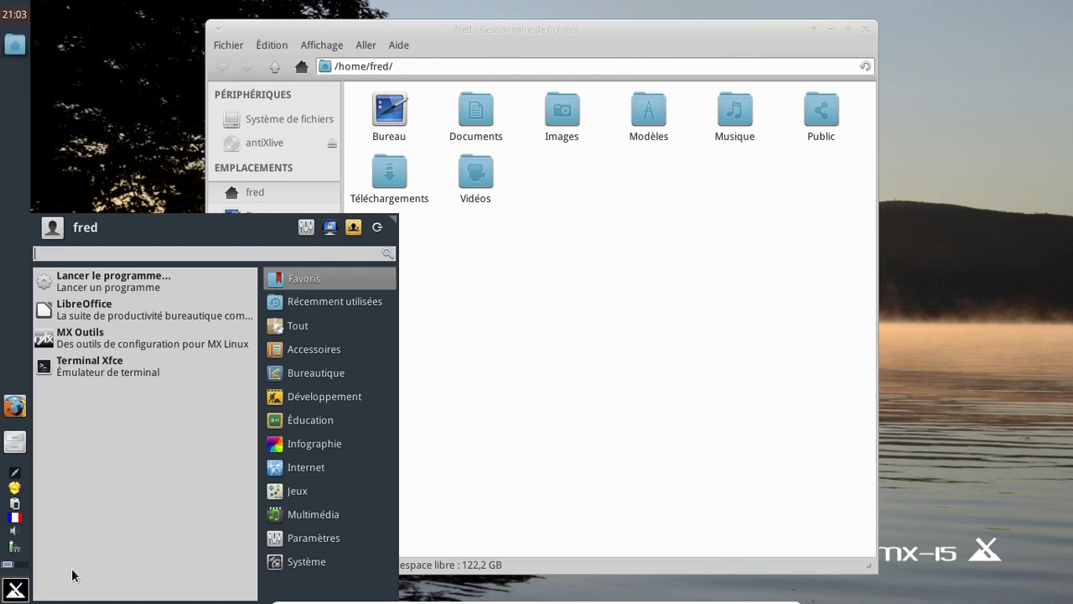
pyautogui.click(301, 446)
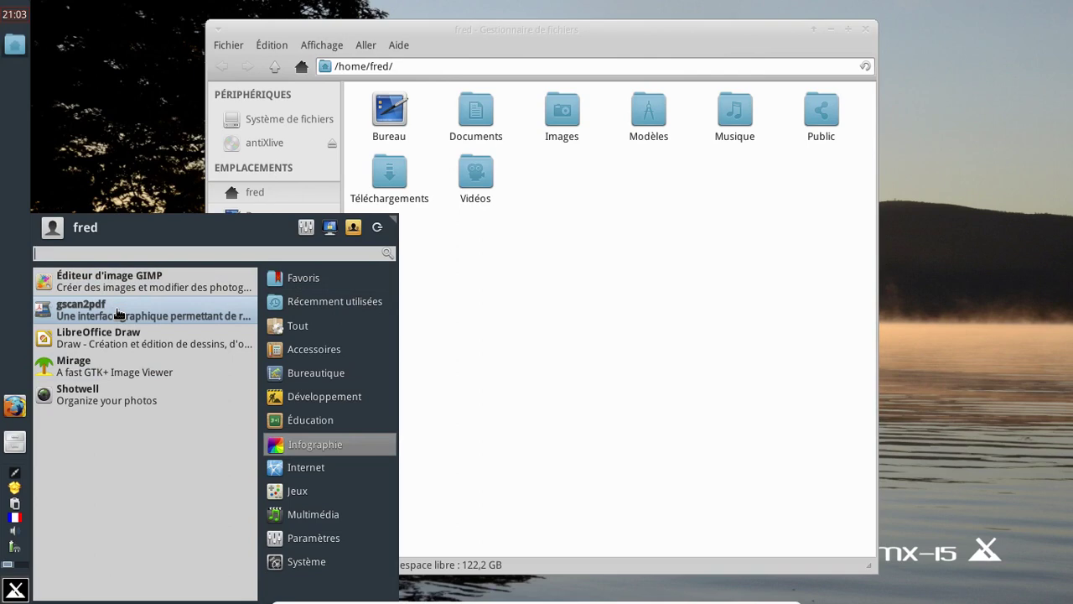
pyautogui.moveTo(301, 560)
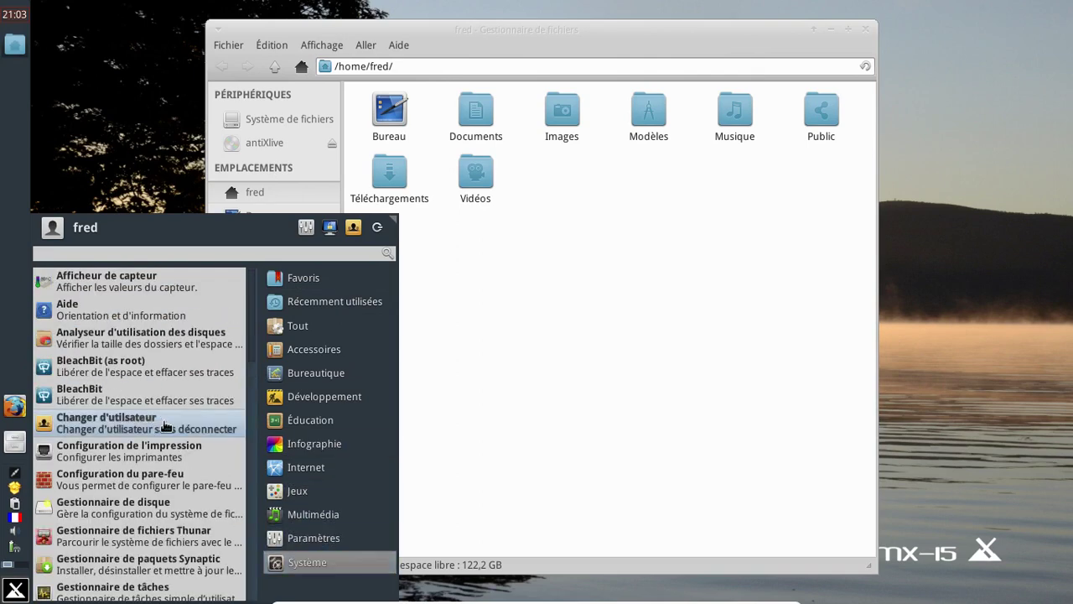
pyautogui.scroll(-3, 165, 427)
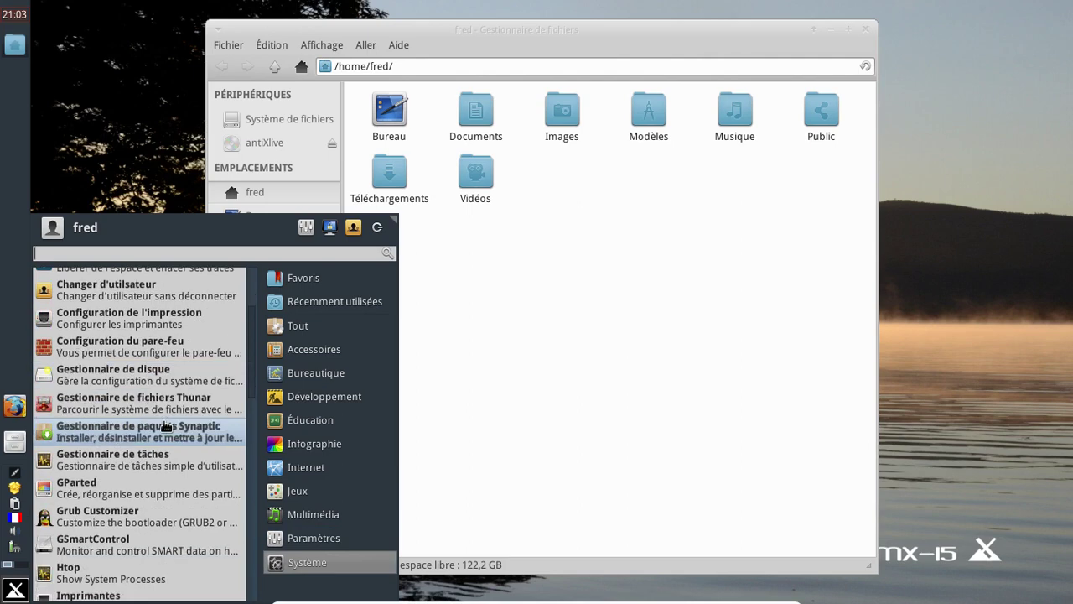
pyautogui.scroll(-4, 165, 426)
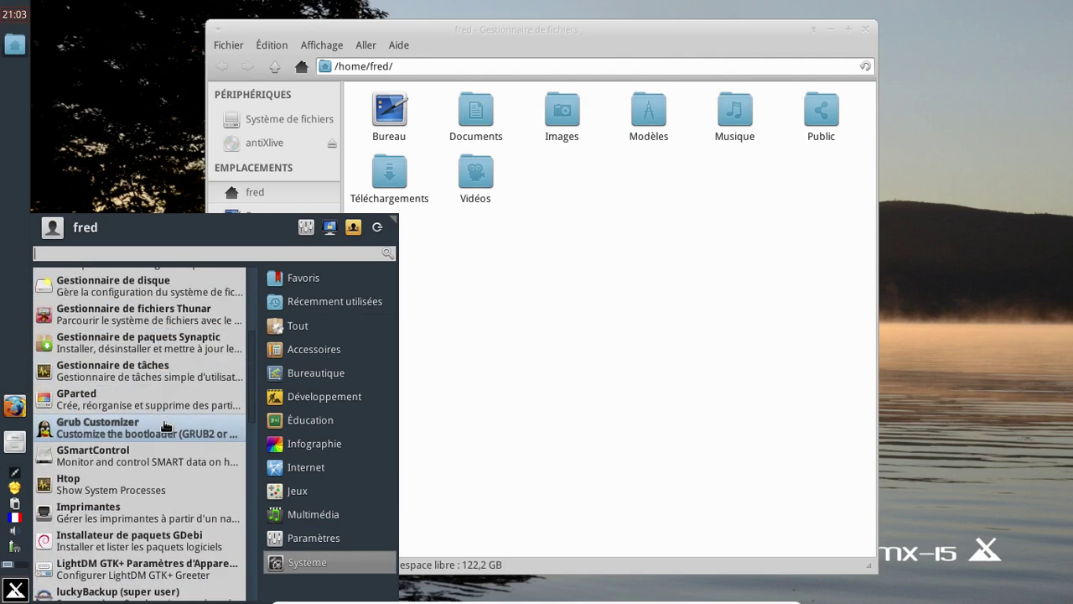
pyautogui.scroll(-2, 165, 427)
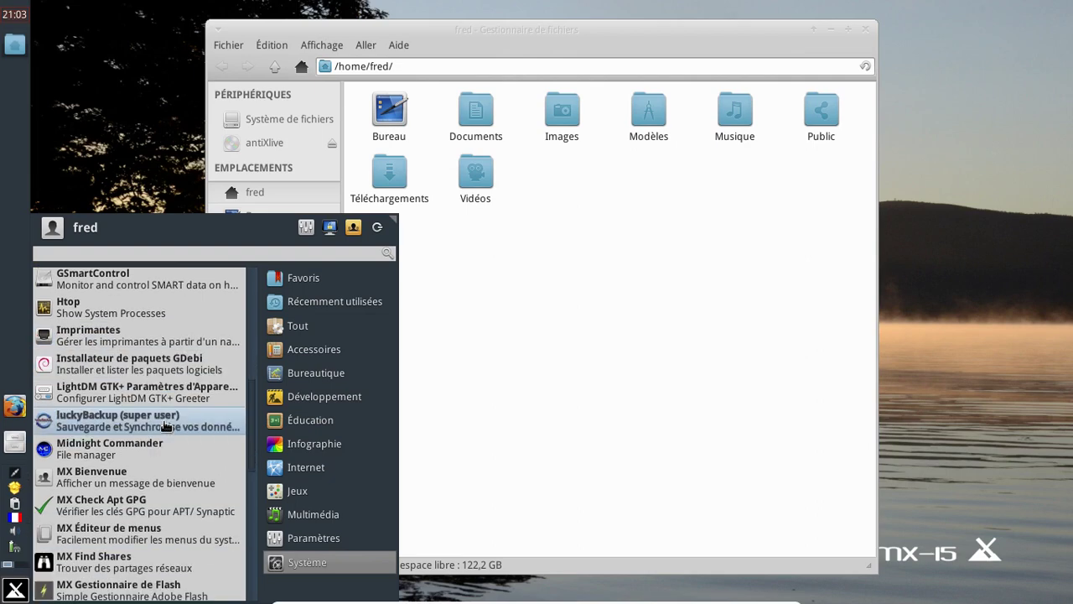
pyautogui.scroll(-2, 165, 427)
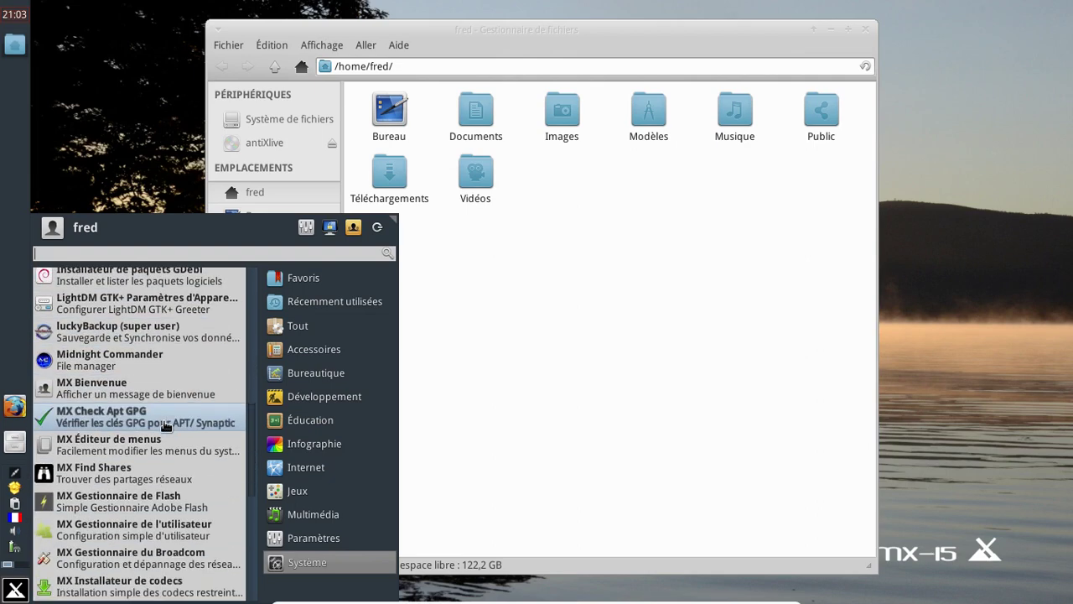
pyautogui.scroll(1, 166, 419)
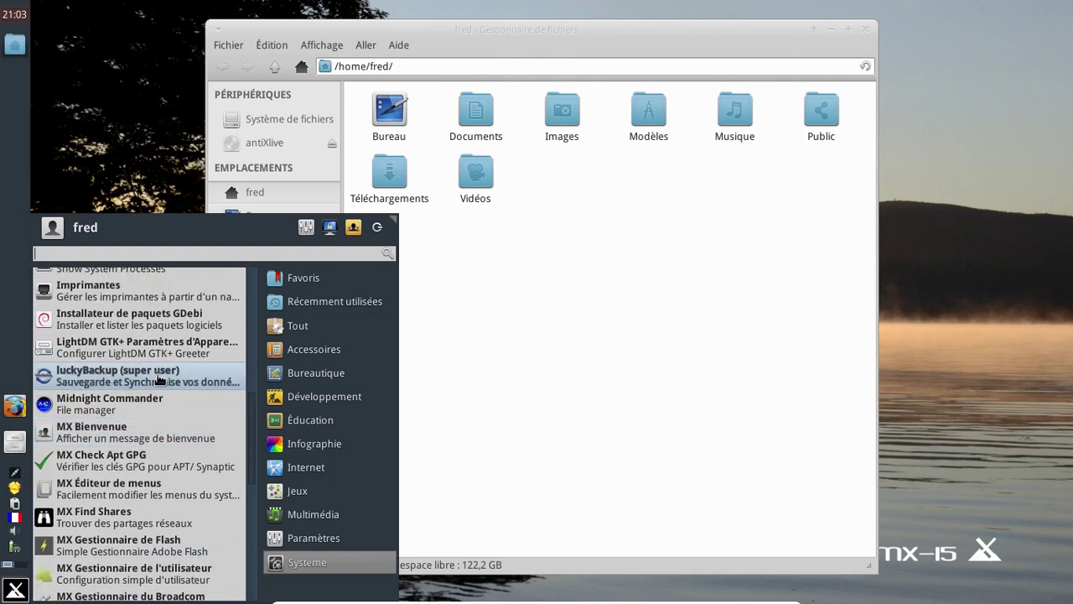
pyautogui.scroll(-4, 215, 446)
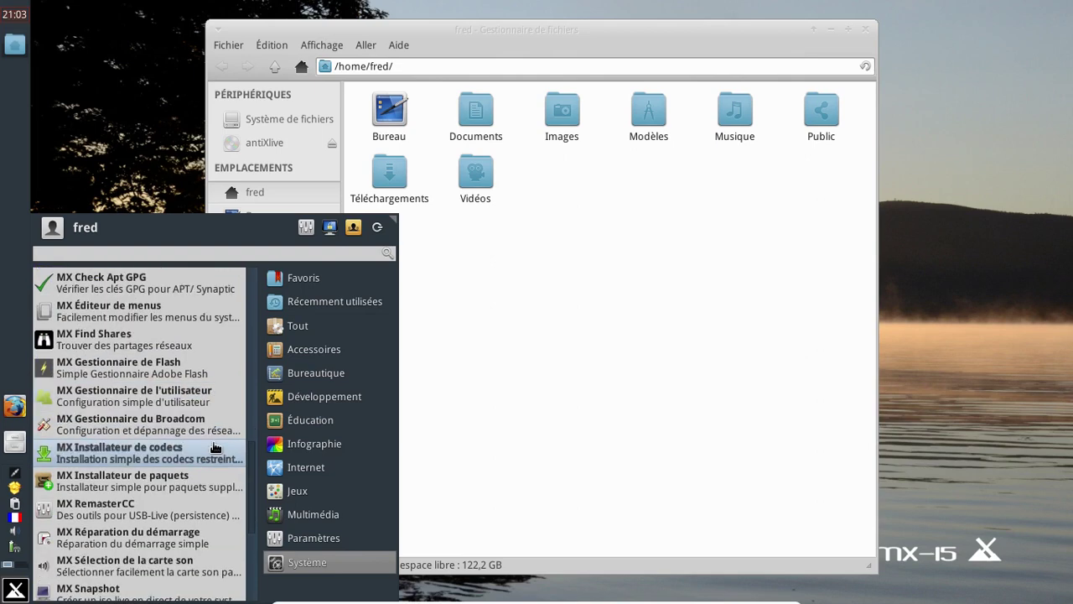
pyautogui.scroll(-2, 215, 447)
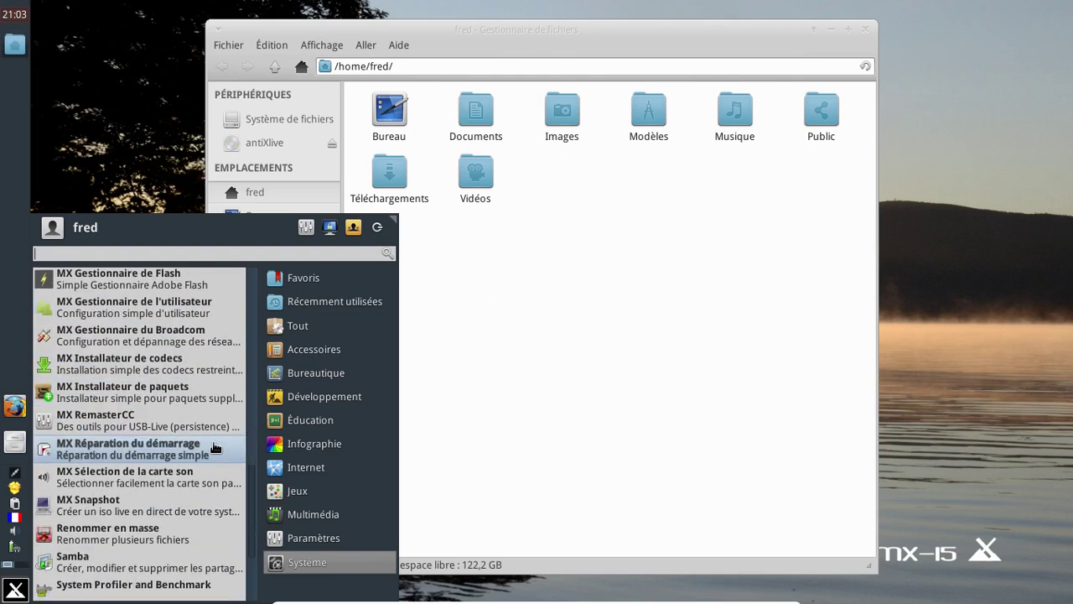
pyautogui.scroll(-2, 215, 447)
pyautogui.scroll(-1, 215, 446)
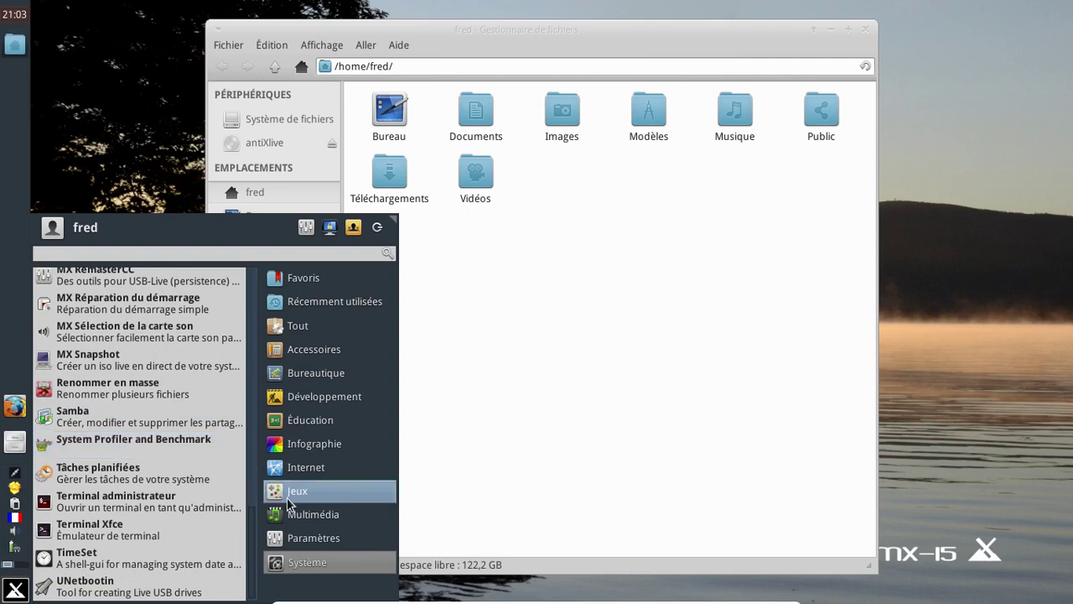
# Step: Browse the Multimédia, Bureautique and Tout categories, then close the menu
pyautogui.click(306, 515)
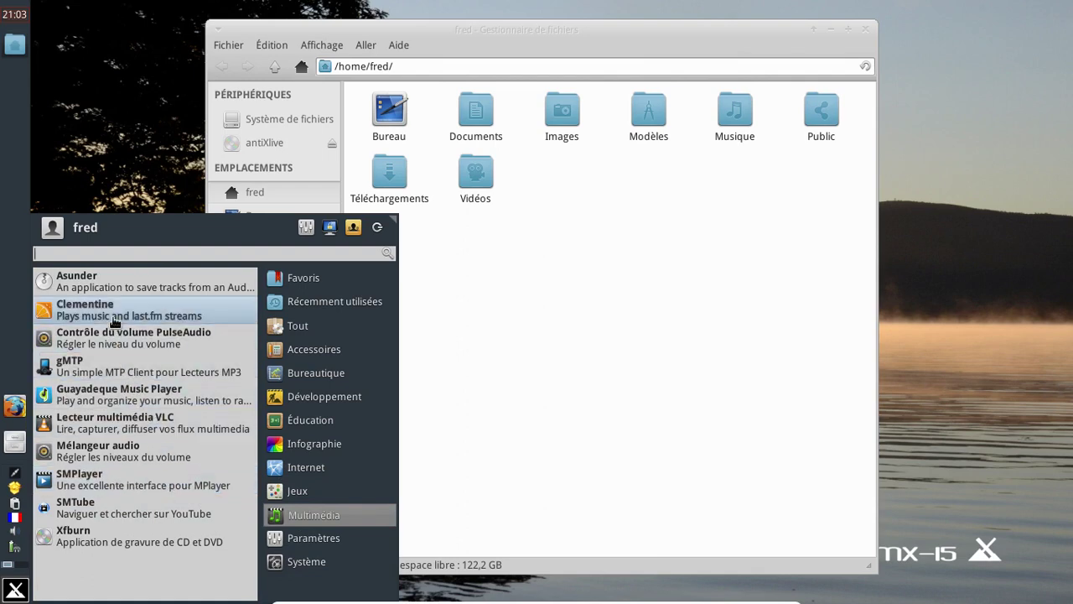
pyautogui.click(286, 375)
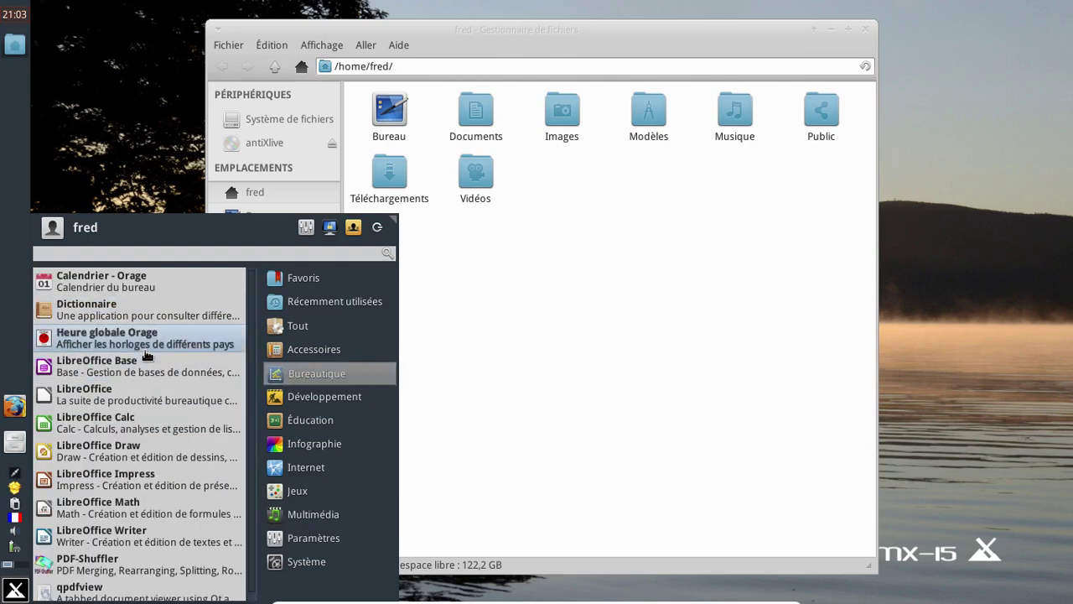
pyautogui.scroll(-1, 142, 357)
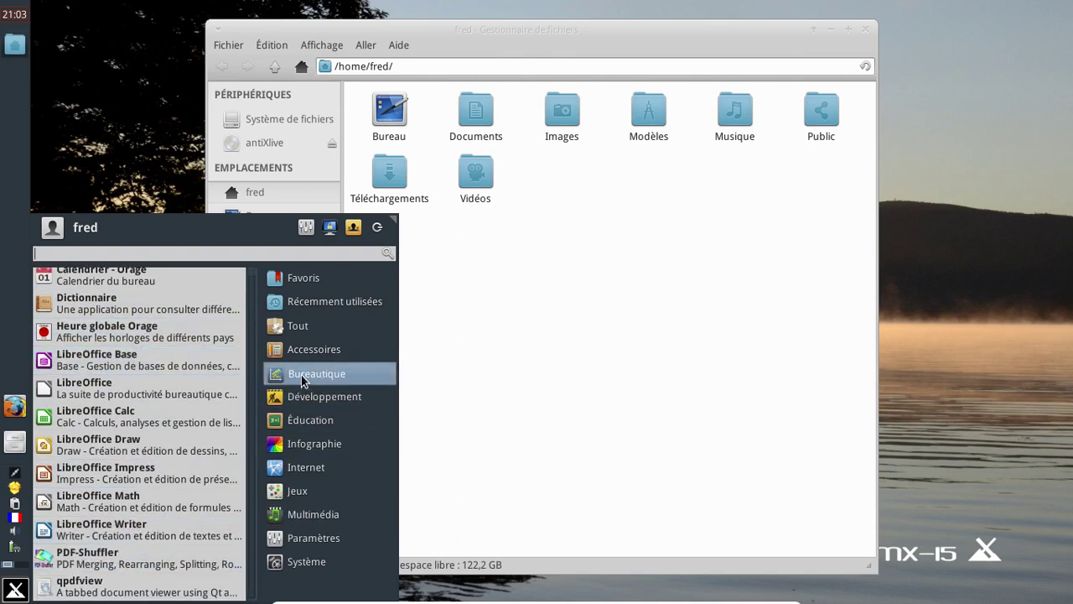
pyautogui.click(298, 326)
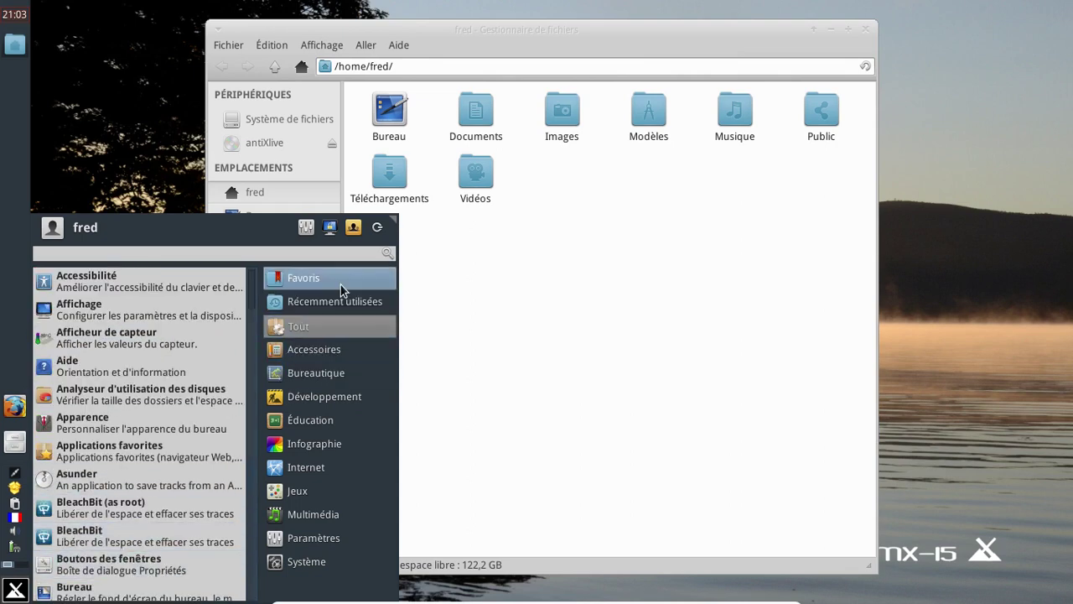
pyautogui.moveTo(327, 448)
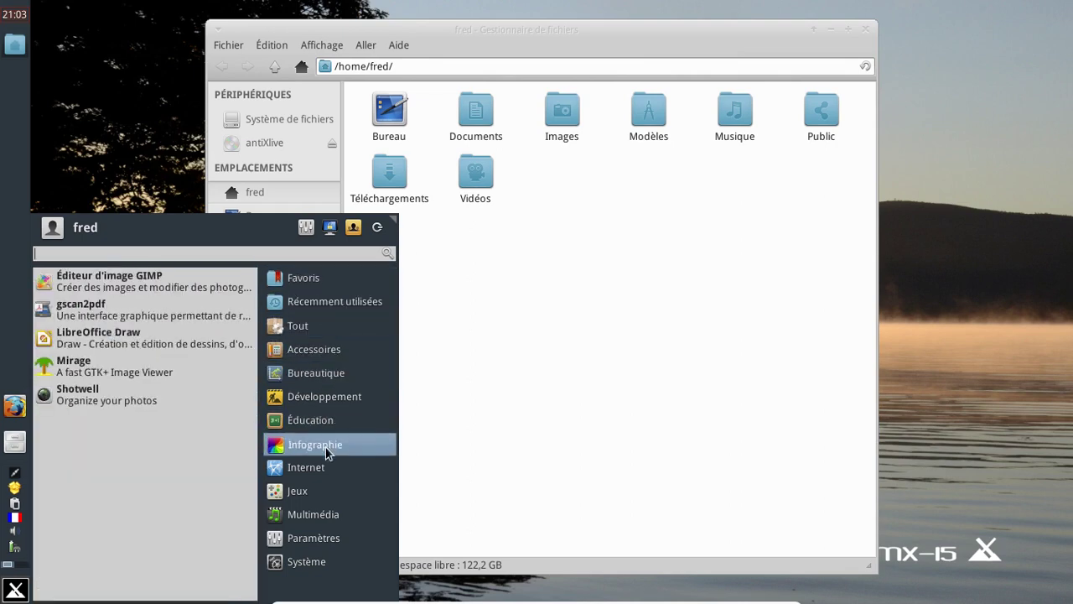
pyautogui.moveTo(313, 382)
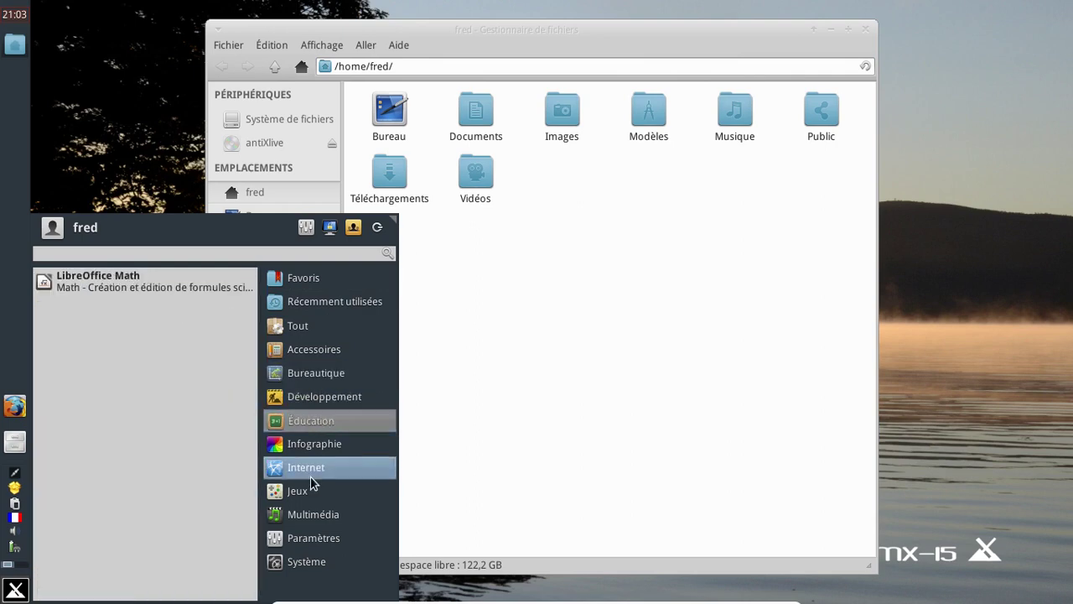
pyautogui.moveTo(310, 478)
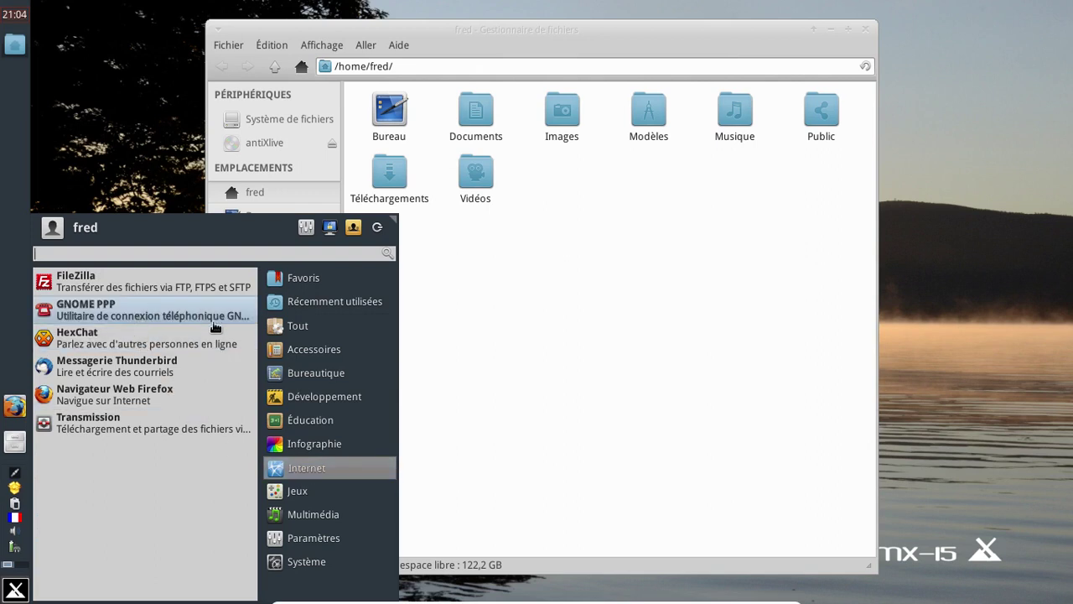
pyautogui.click(657, 267)
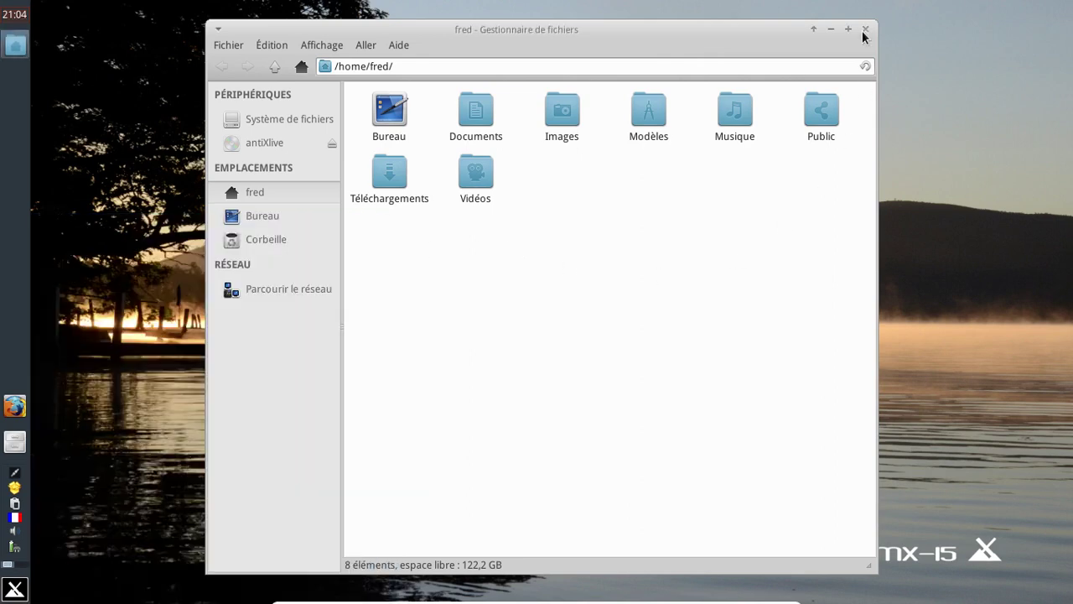
# Step: Reopen the file manager on the home folder and try the Système de fichiers context actions
pyautogui.click(864, 29)
pyautogui.click(26, 447)
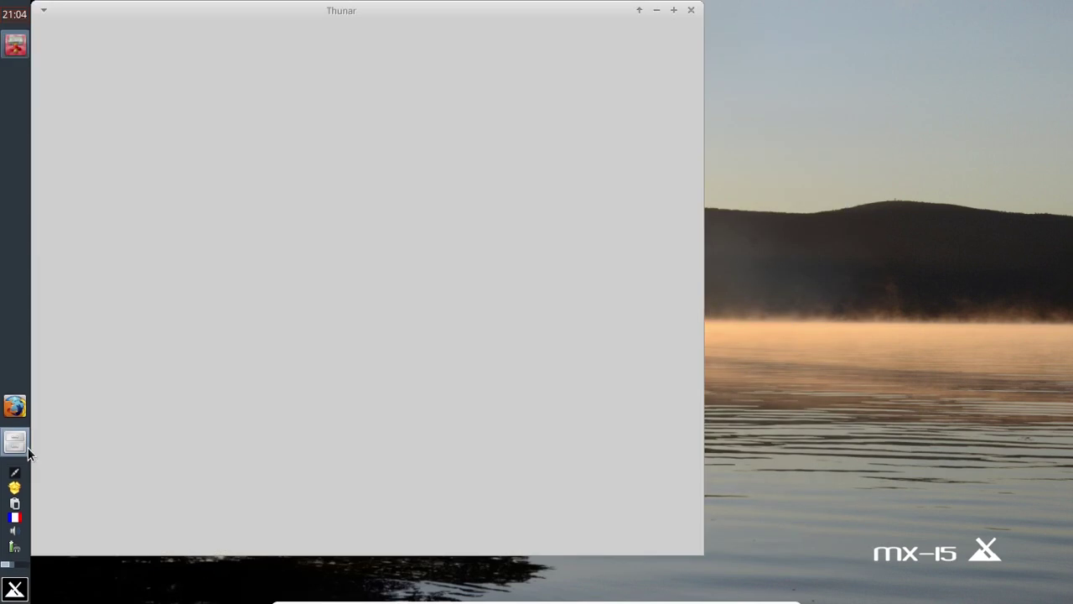
pyautogui.rightClick(92, 100)
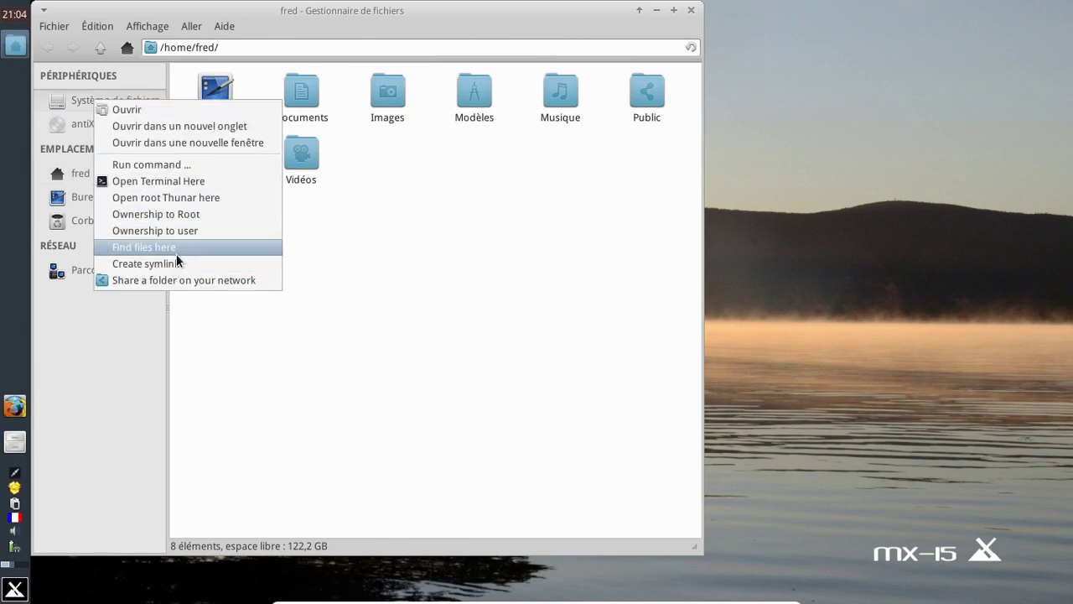
pyautogui.click(269, 179)
# Step: View the root filesystem's 18 folders, close Thunar, and bring up the Whisker Menu
pyautogui.click(146, 102)
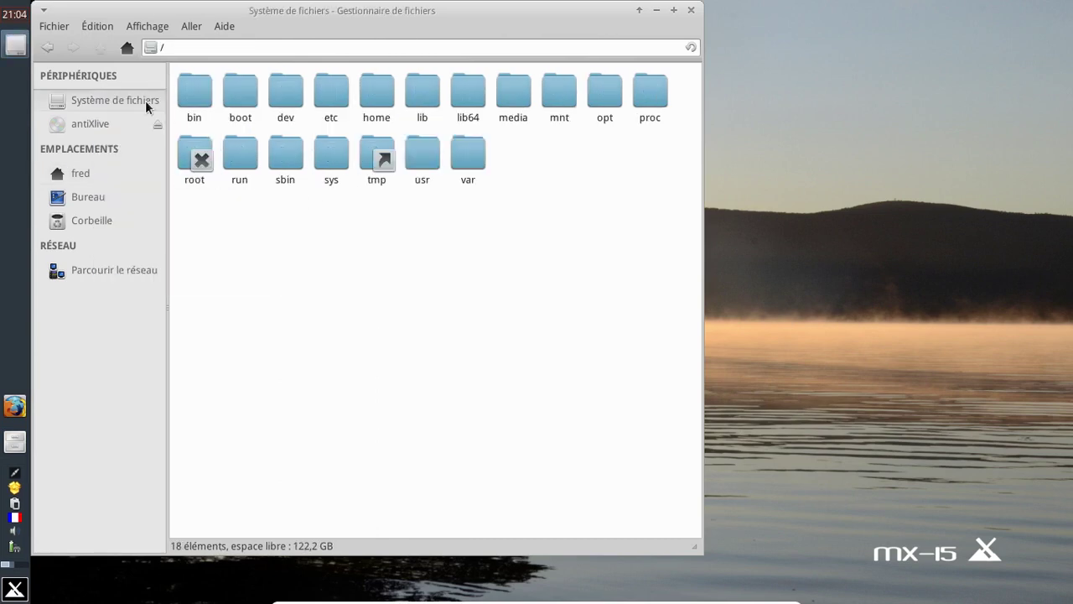
pyautogui.rightClick(145, 103)
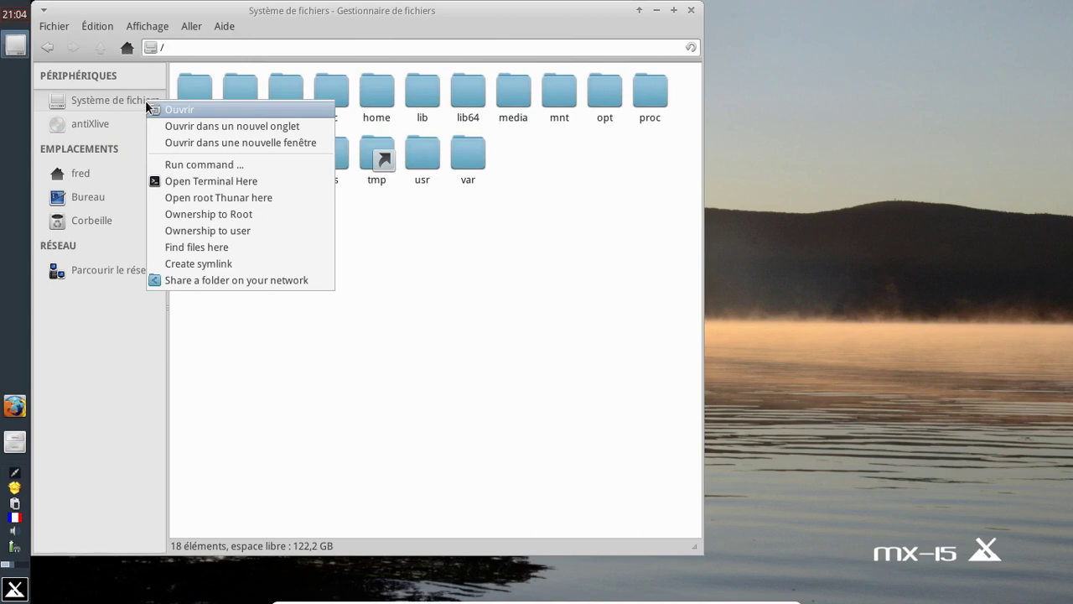
pyautogui.click(410, 241)
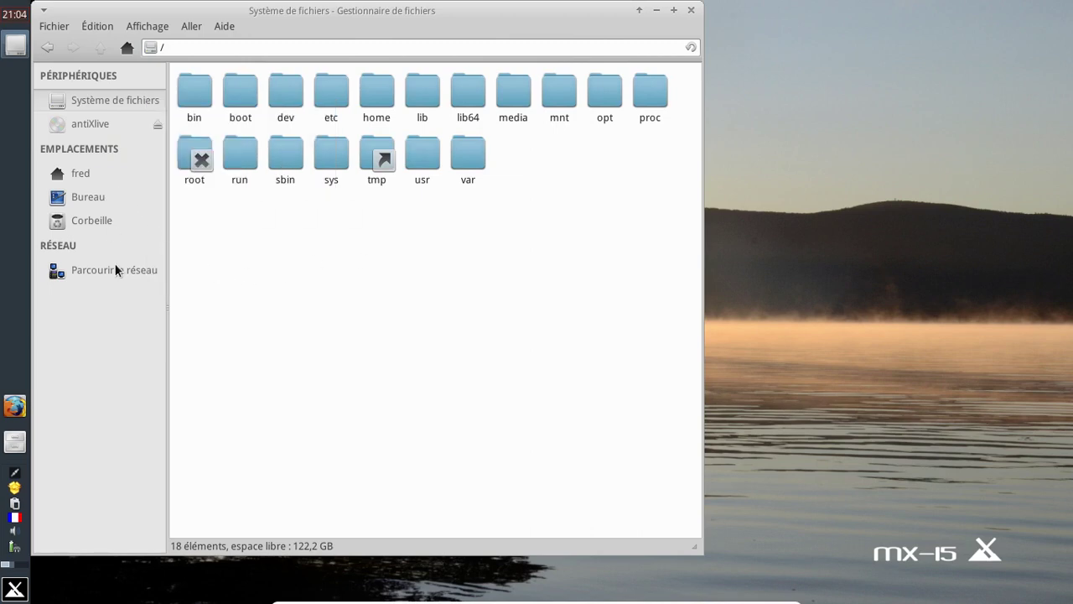
pyautogui.click(691, 10)
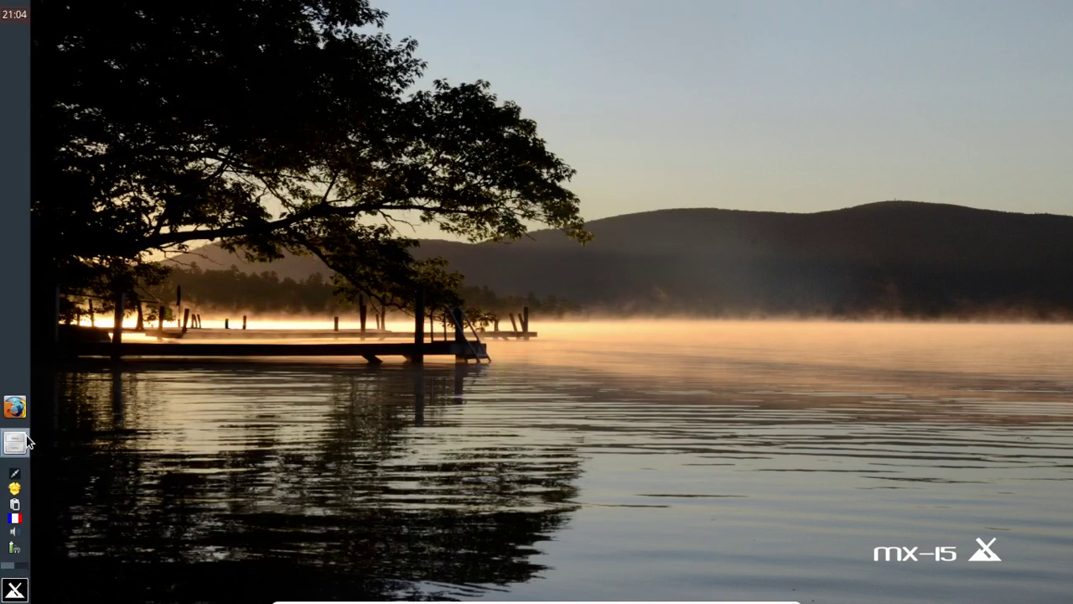
pyautogui.click(17, 589)
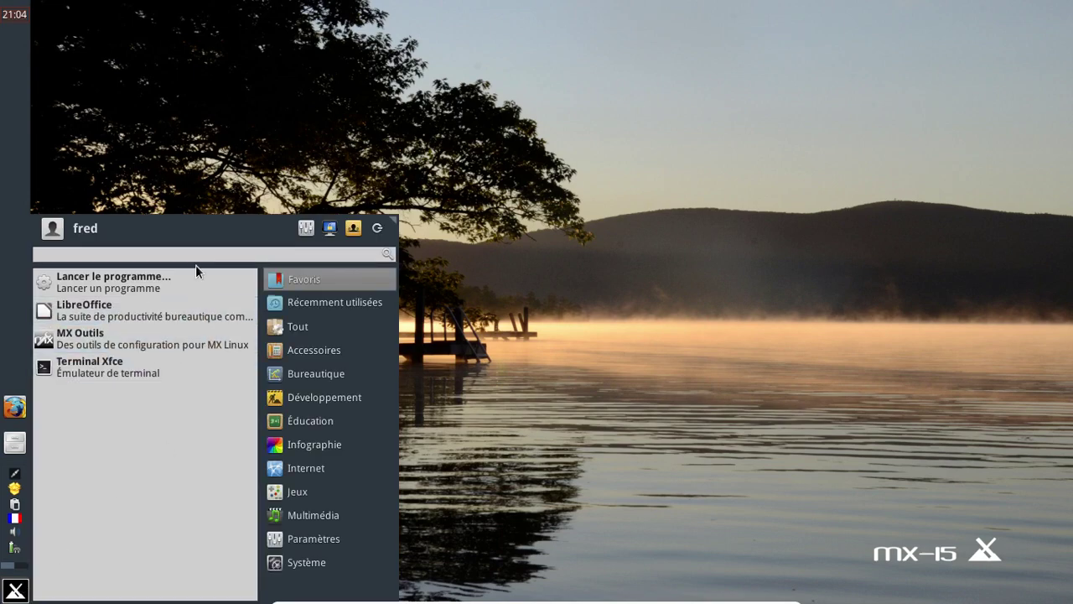
# Step: Launch GParted via a 'gpar' search with the root password, review /dev/sda's partitions, then close it
pyautogui.write('gpar')
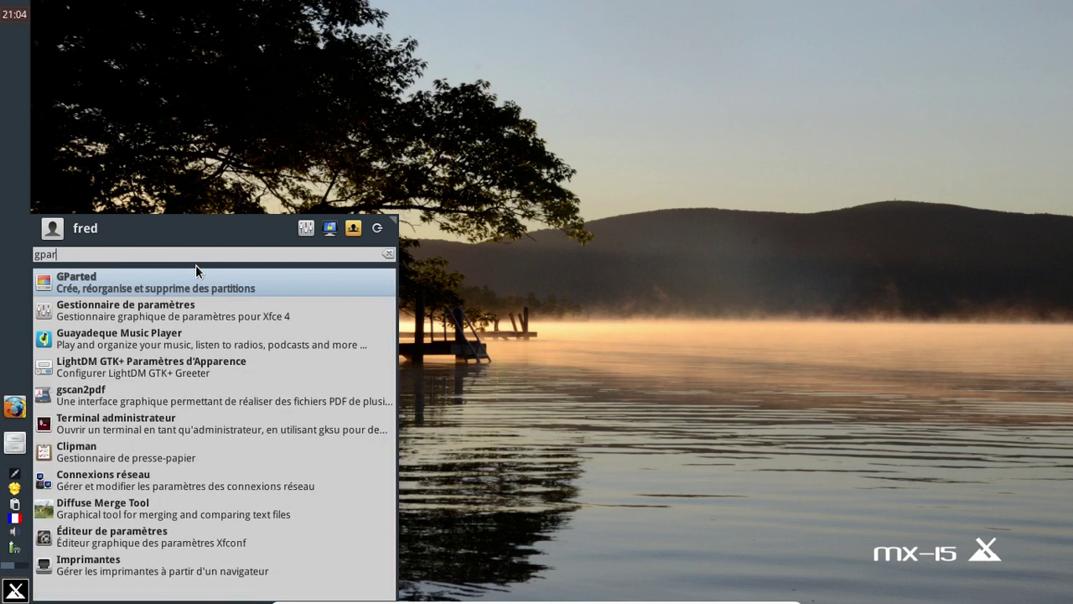
pyautogui.click(193, 287)
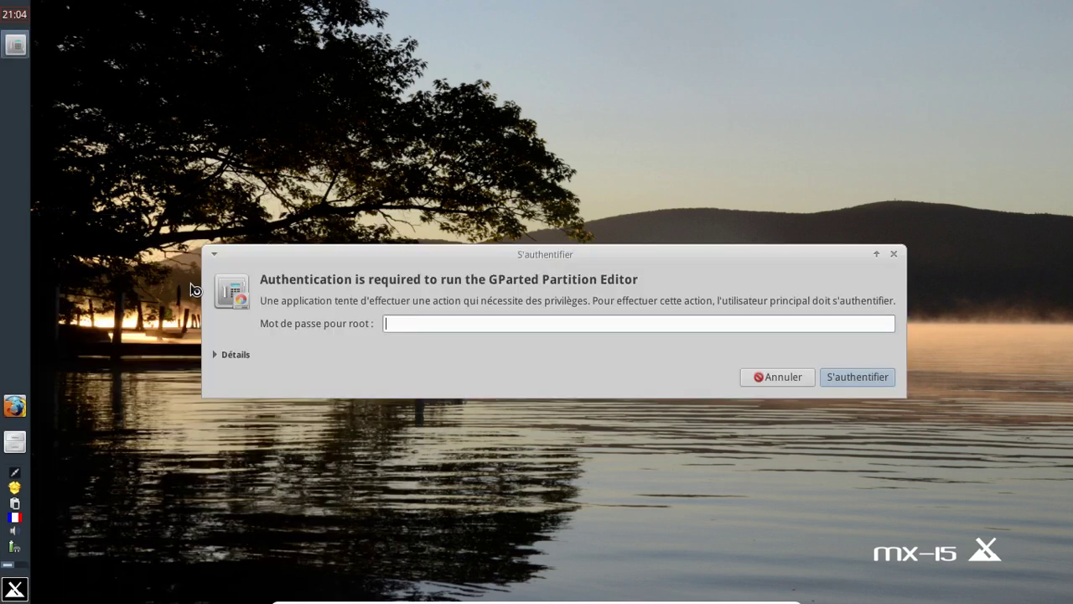
pyautogui.write('******')
pyautogui.press('Return')
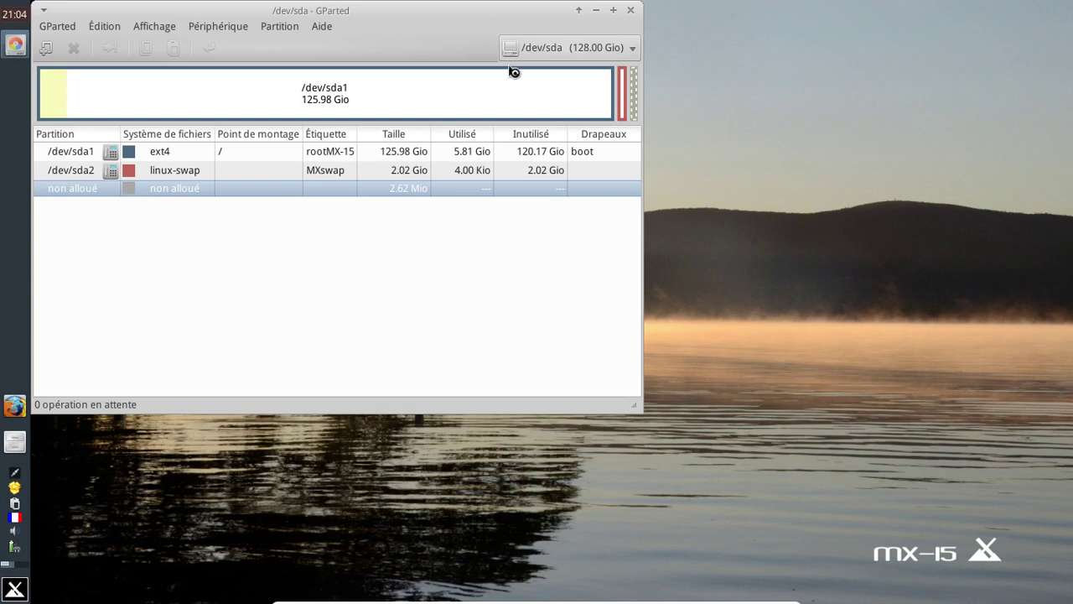
pyautogui.click(634, 16)
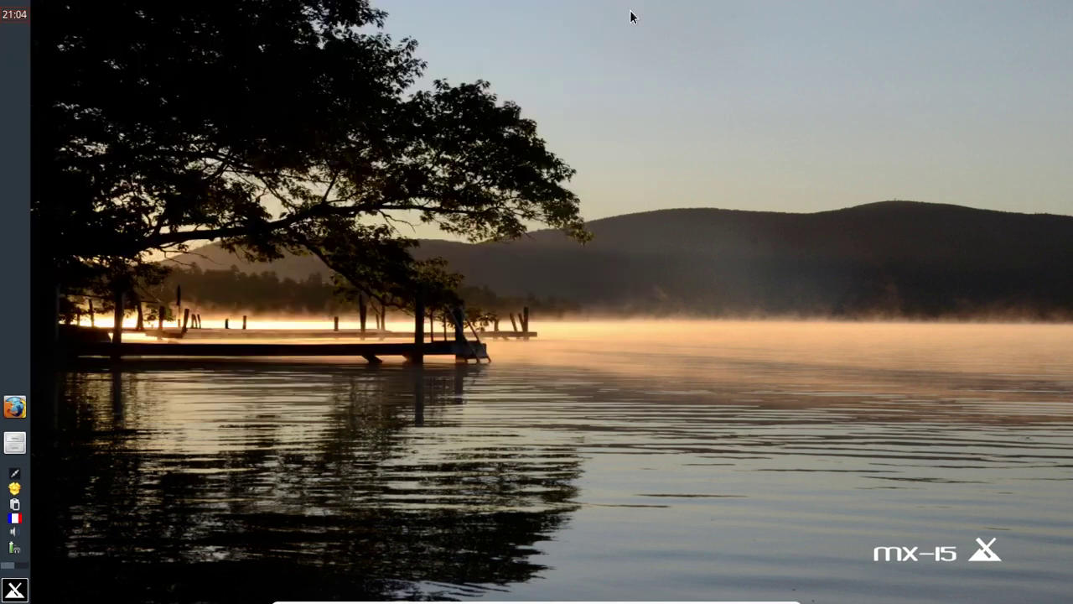
# Step: Launch LBreakout2 from the Jeux category and start a new local game
pyautogui.click(14, 593)
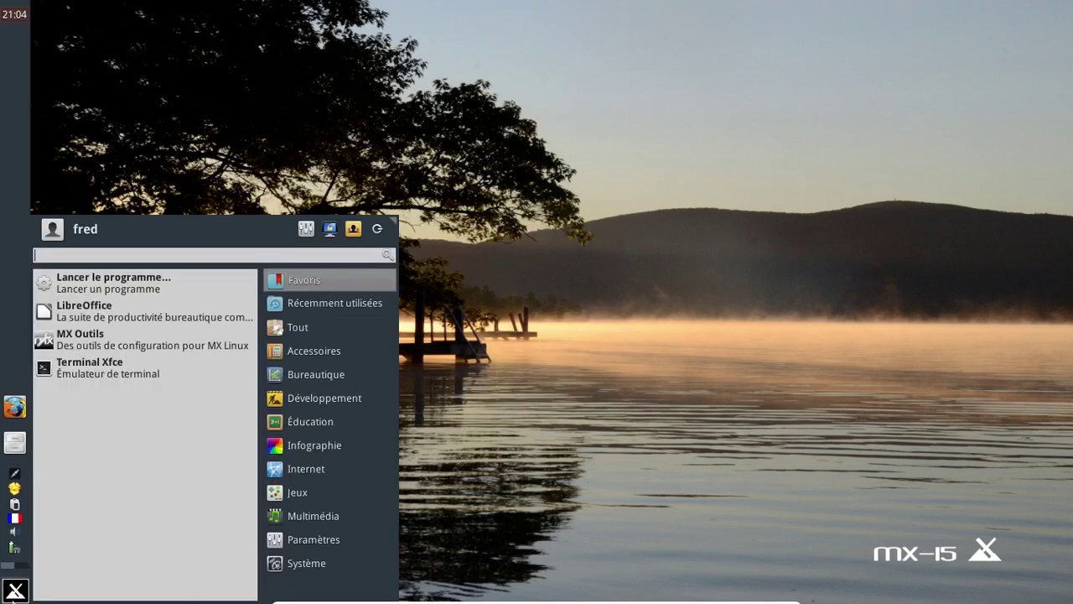
pyautogui.click(316, 497)
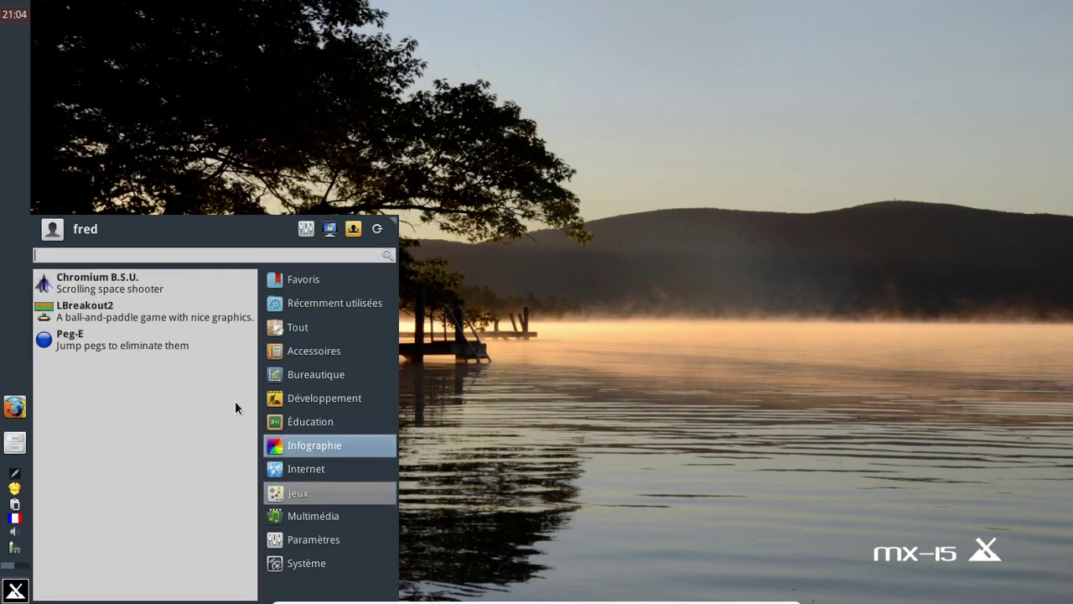
pyautogui.click(181, 309)
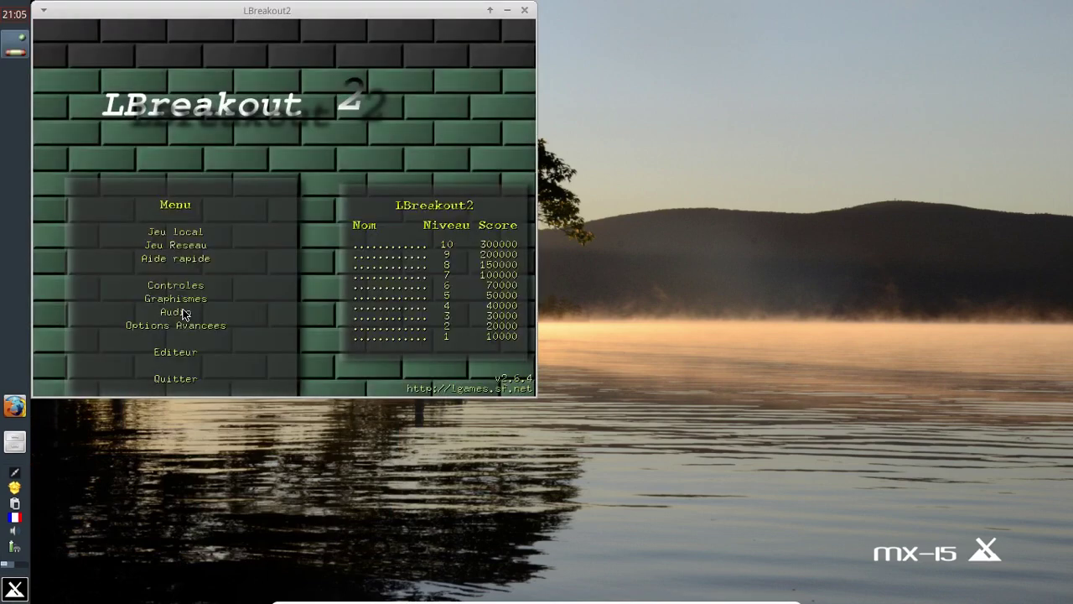
pyautogui.click(178, 232)
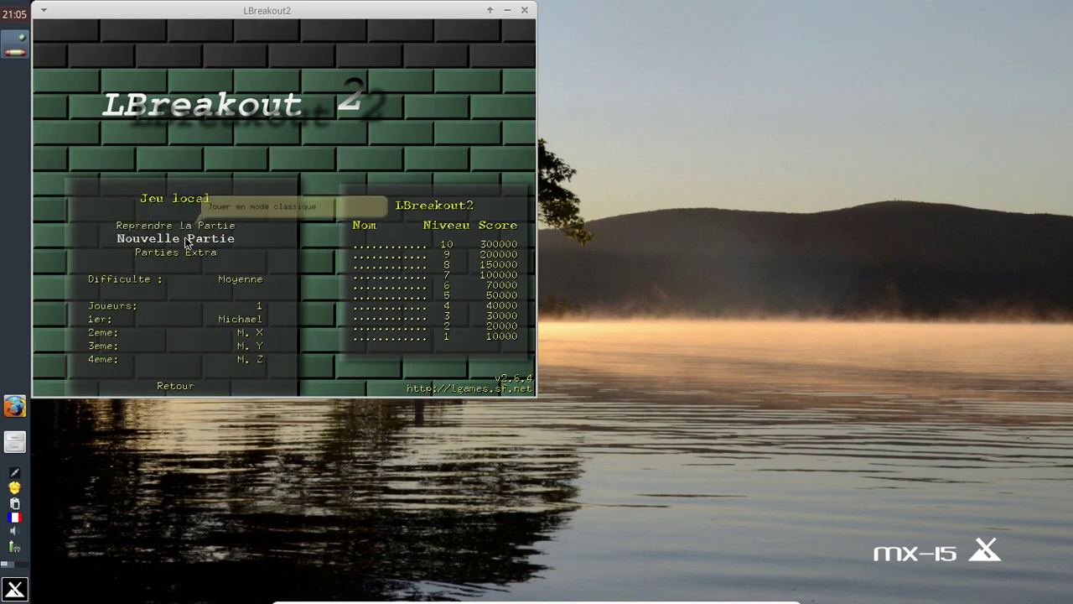
pyautogui.click(186, 243)
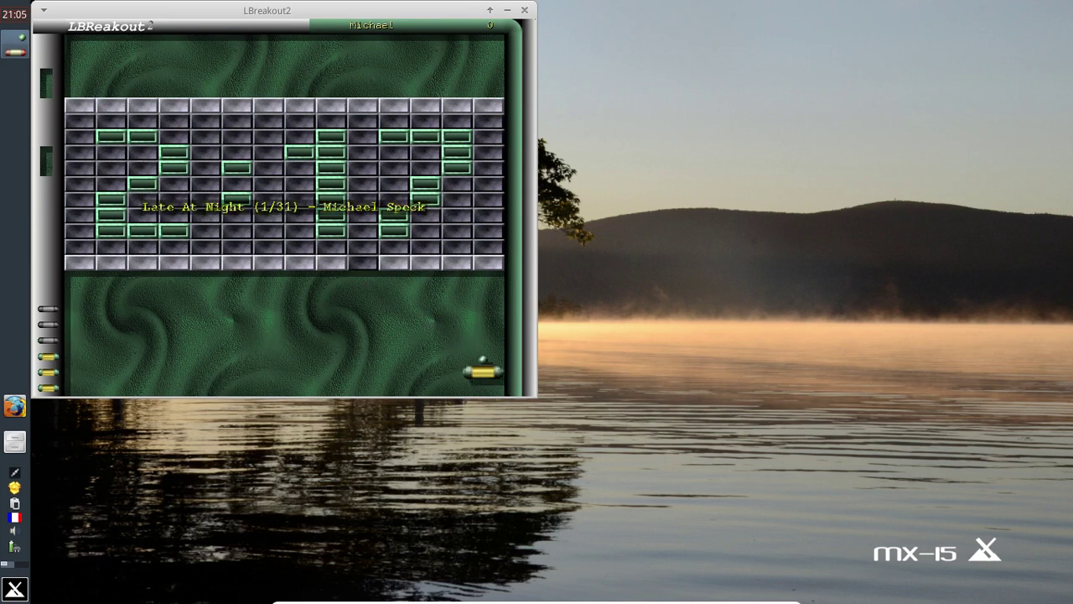
# Step: Quit the running game with Esc and 'o', then close LBreakout2
pyautogui.press('Escape')
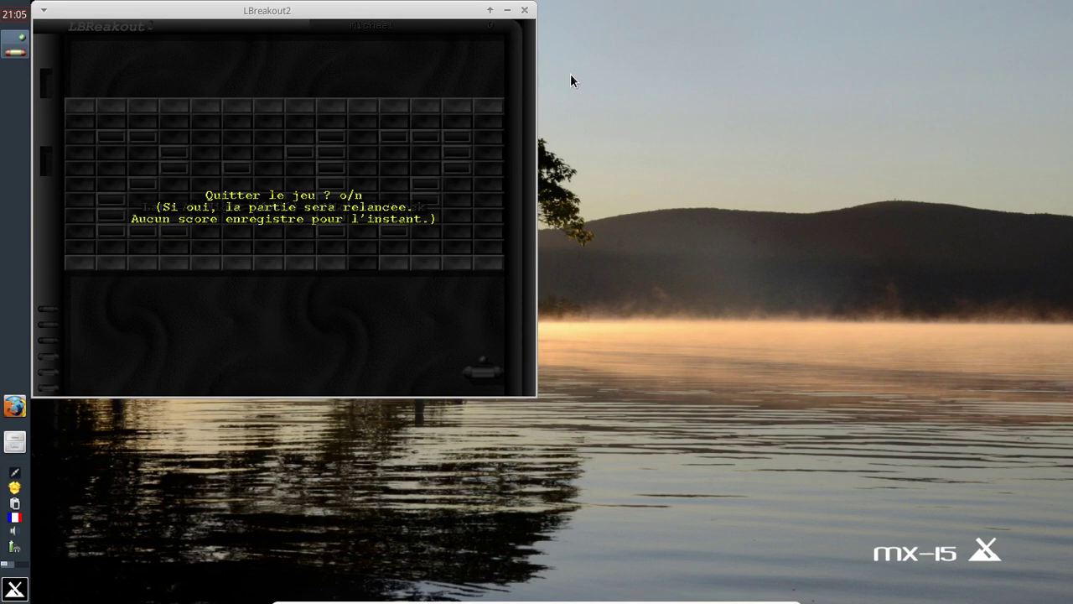
pyautogui.press('o')
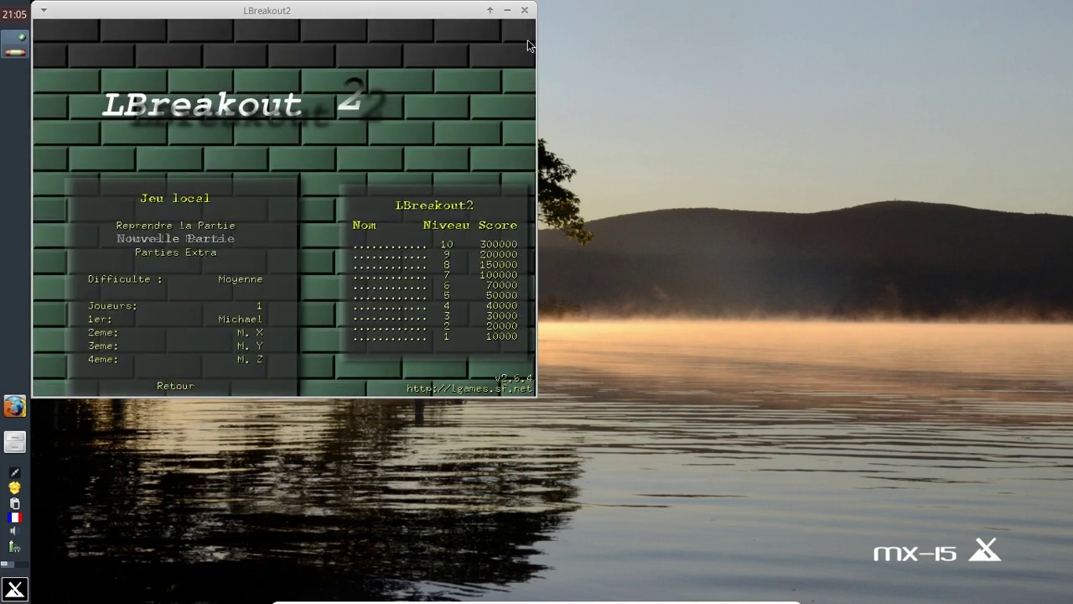
pyautogui.click(523, 10)
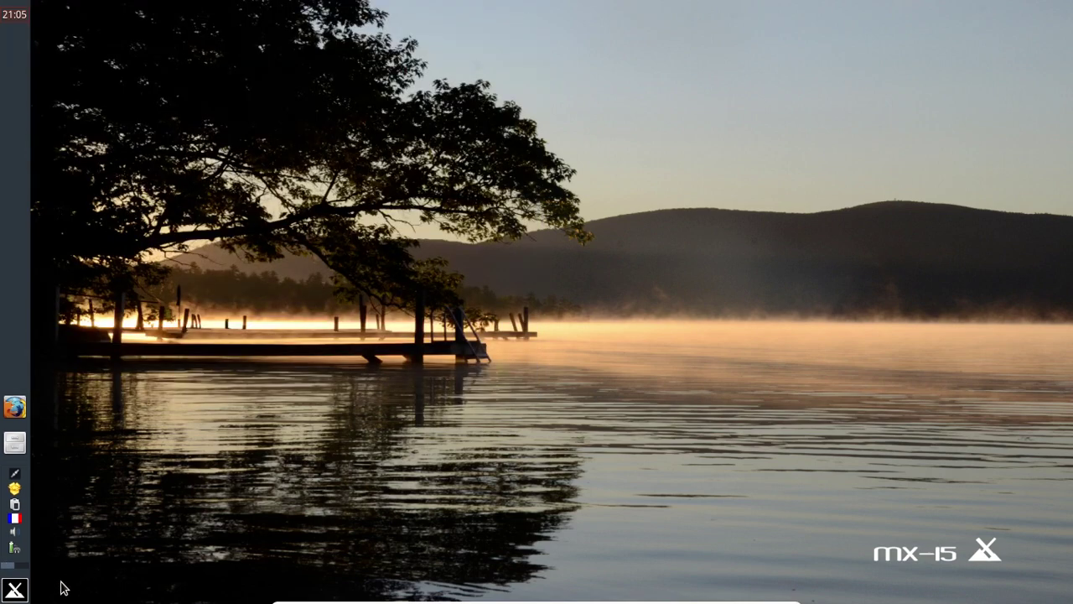
pyautogui.click(15, 589)
# Step: Launch Chromium B.S.U. from the Whisker Menu, start a new game, steer left, then close it
pyautogui.click(310, 564)
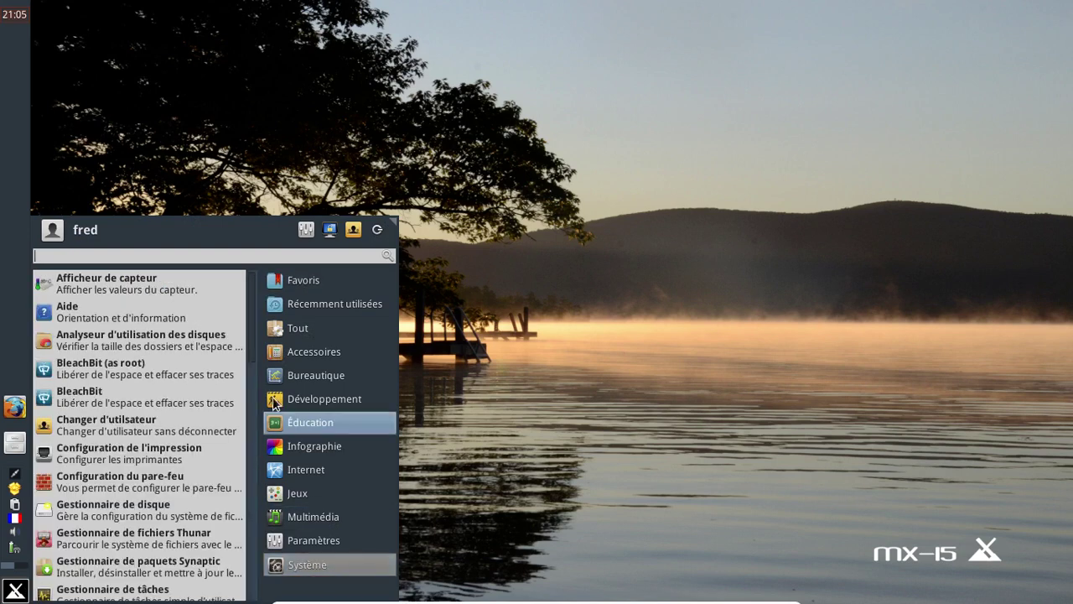
pyautogui.moveTo(298, 493)
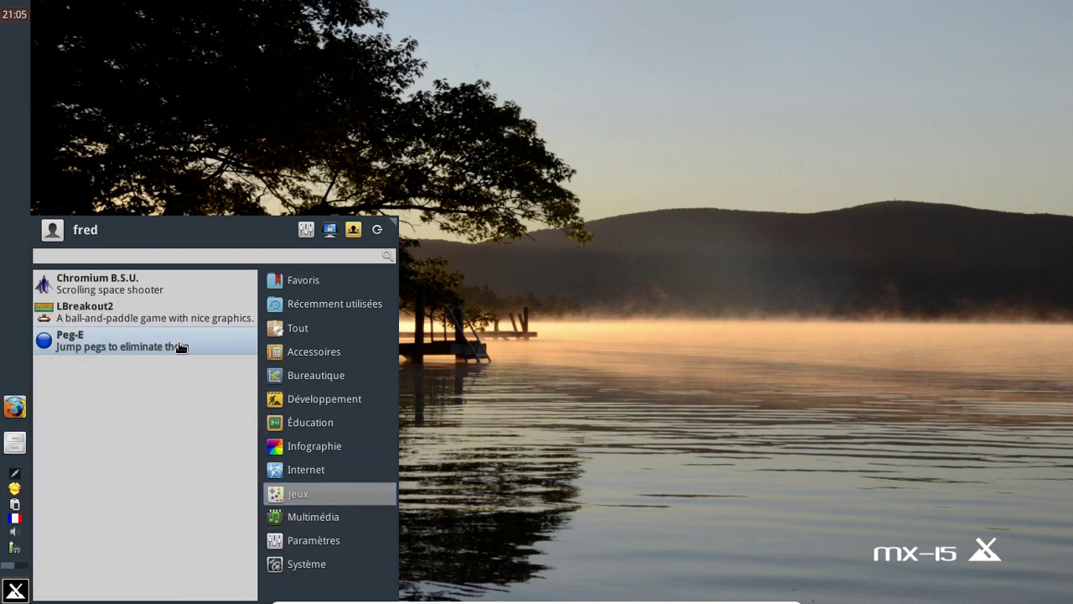
pyautogui.click(167, 286)
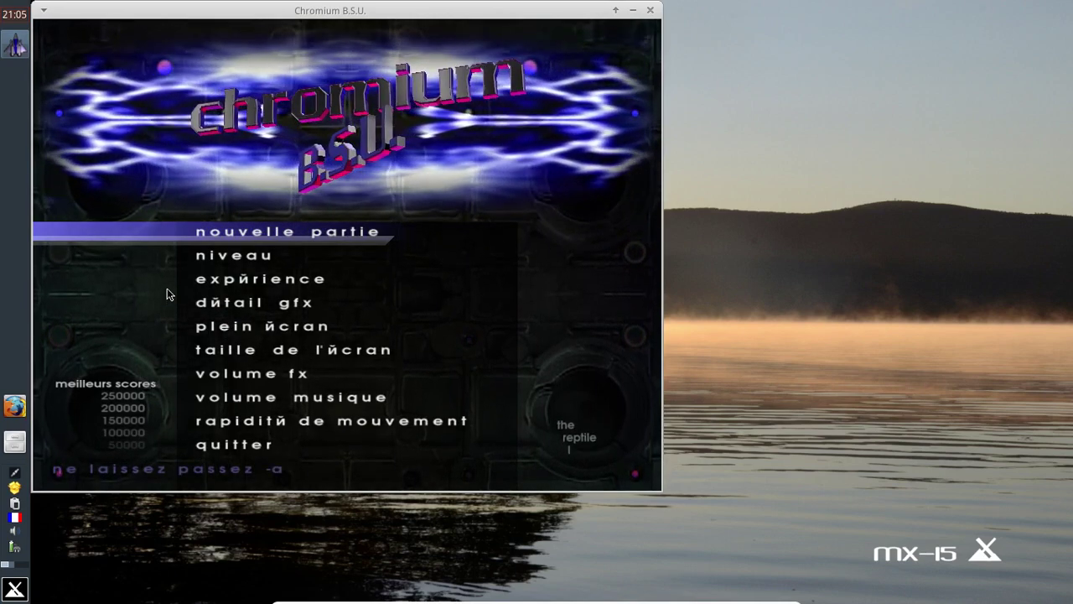
pyautogui.press('Return')
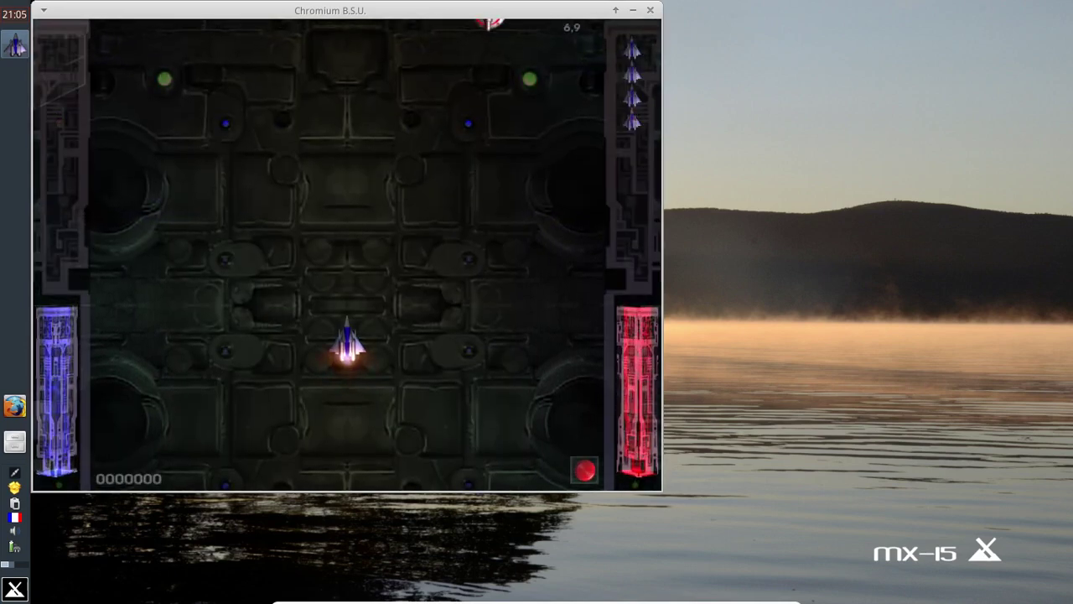
pyautogui.press('Left')
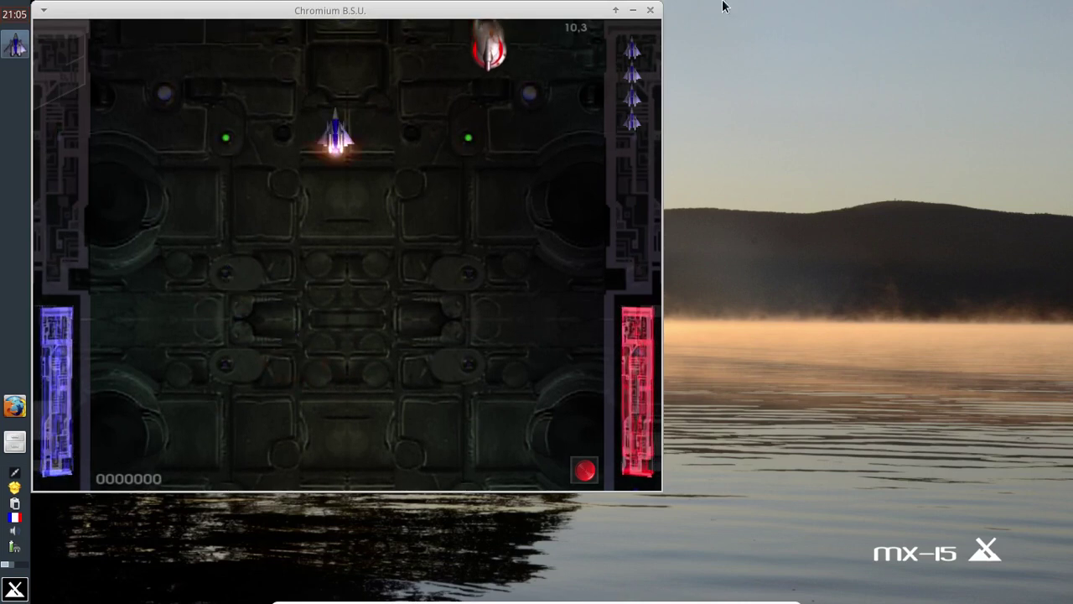
pyautogui.click(651, 11)
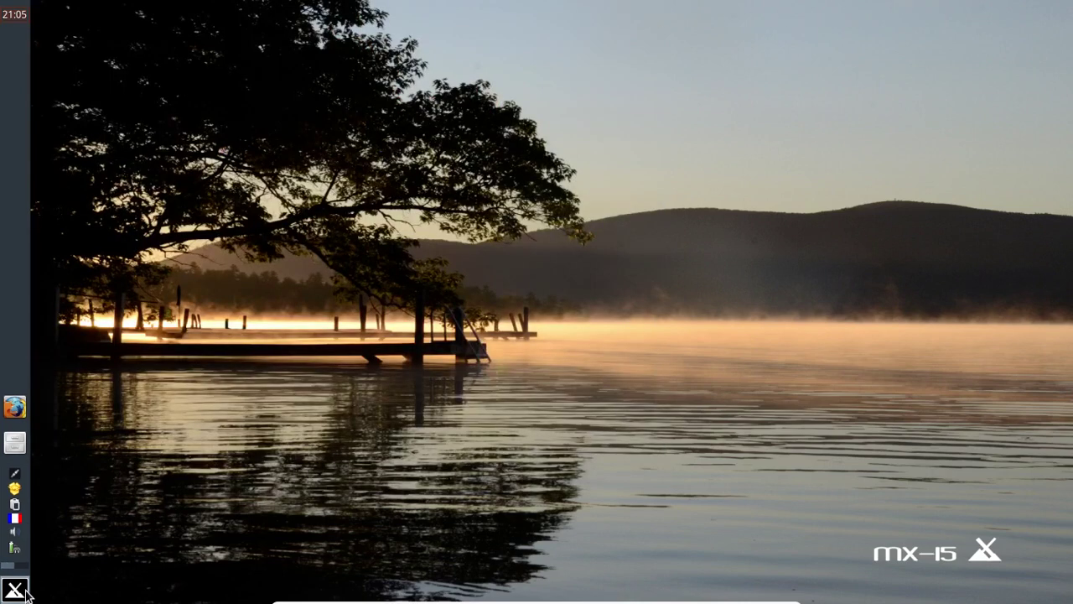
# Step: Open the Whisker Menu and view the Développement, Bureautique, then Accessoires application categories
pyautogui.click(15, 589)
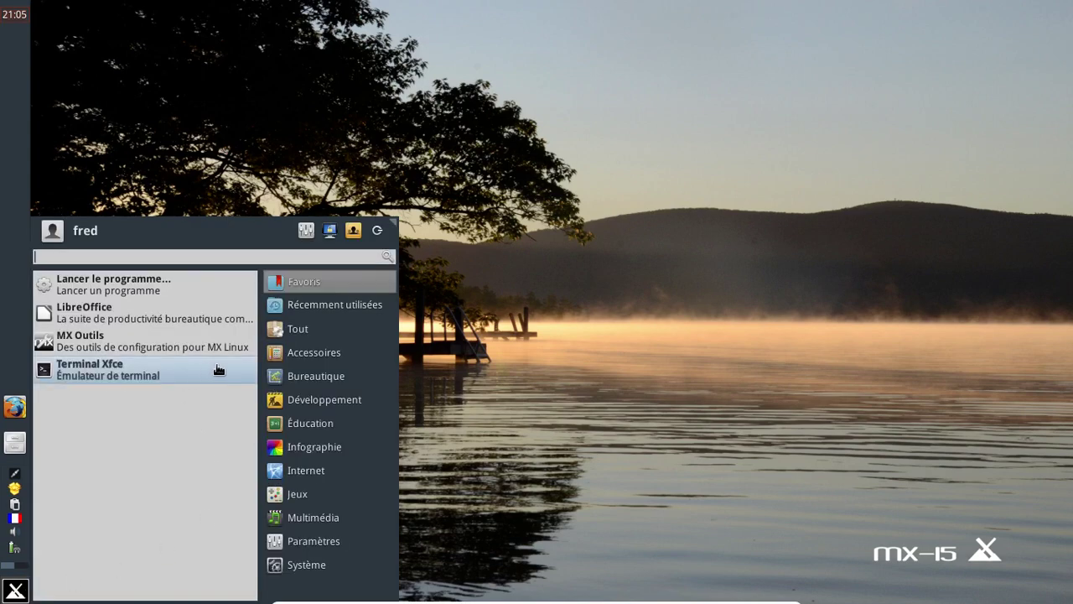
pyautogui.click(352, 400)
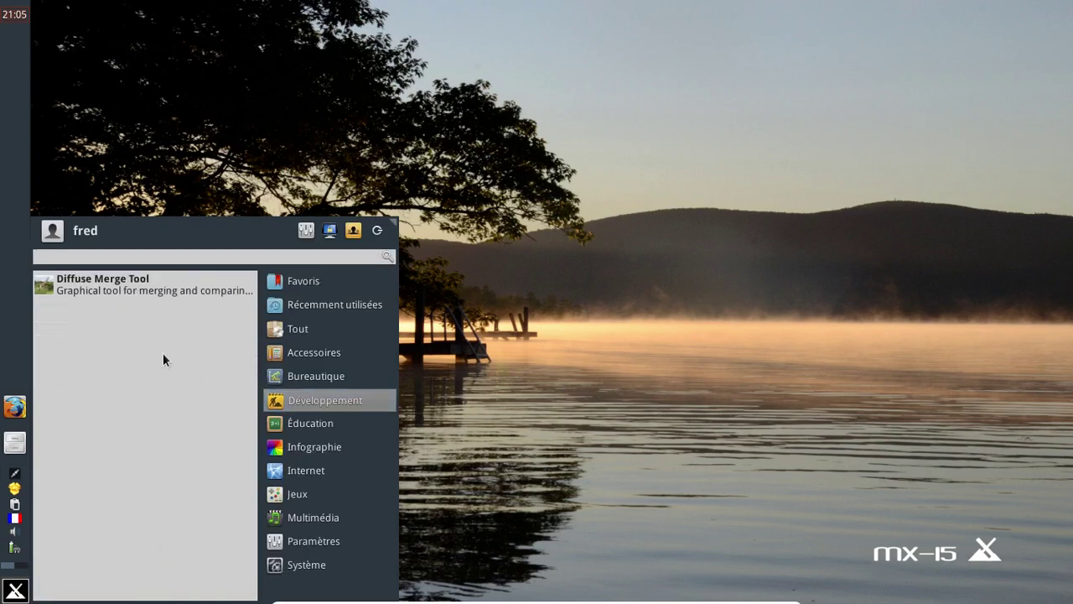
pyautogui.click(312, 377)
pyautogui.click(304, 352)
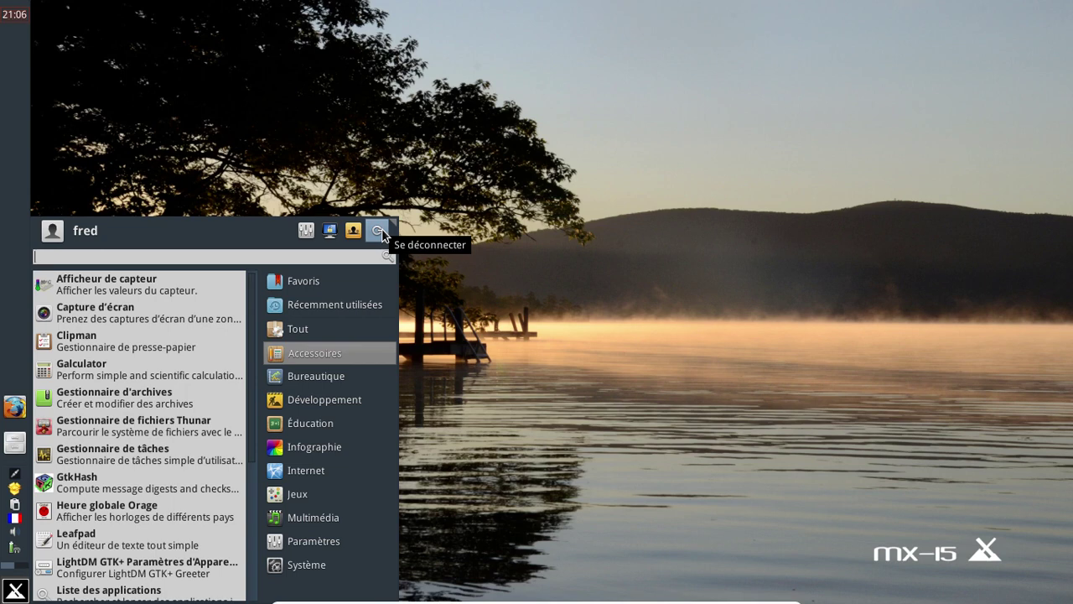
# Step: Shut down the MX-15 guest with Éteindre and exit full screen to see the VM powered off
pyautogui.click(378, 231)
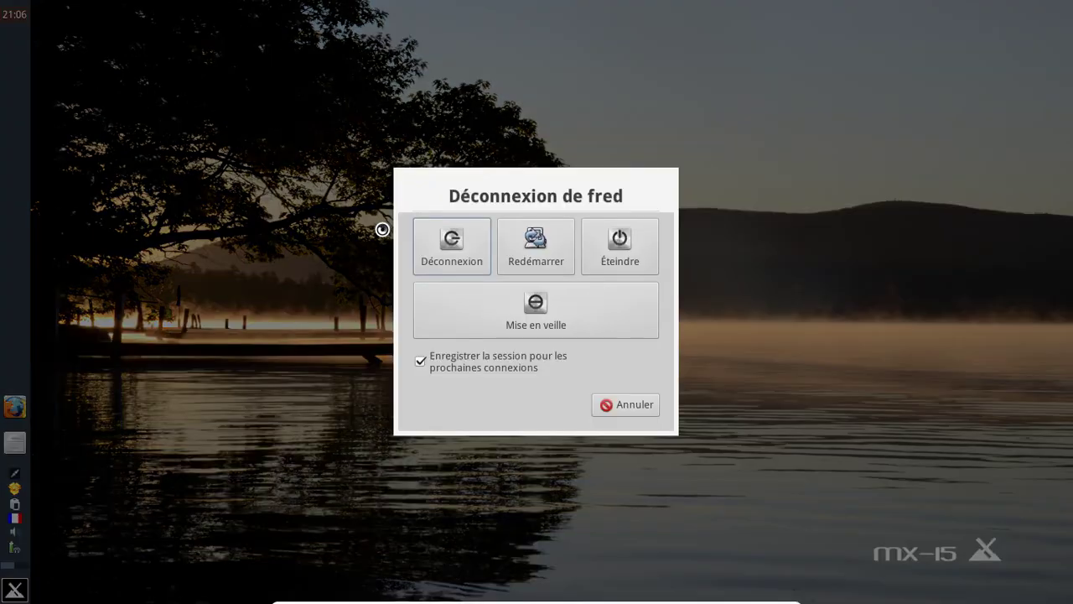
pyautogui.click(606, 244)
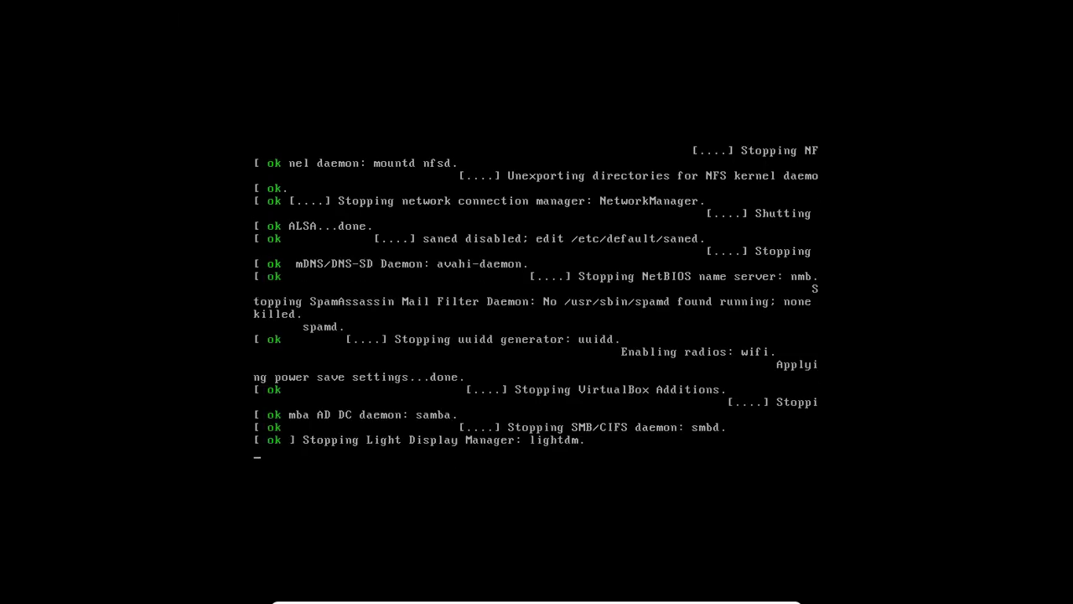
pyautogui.hotkey('ctrl', 'f')
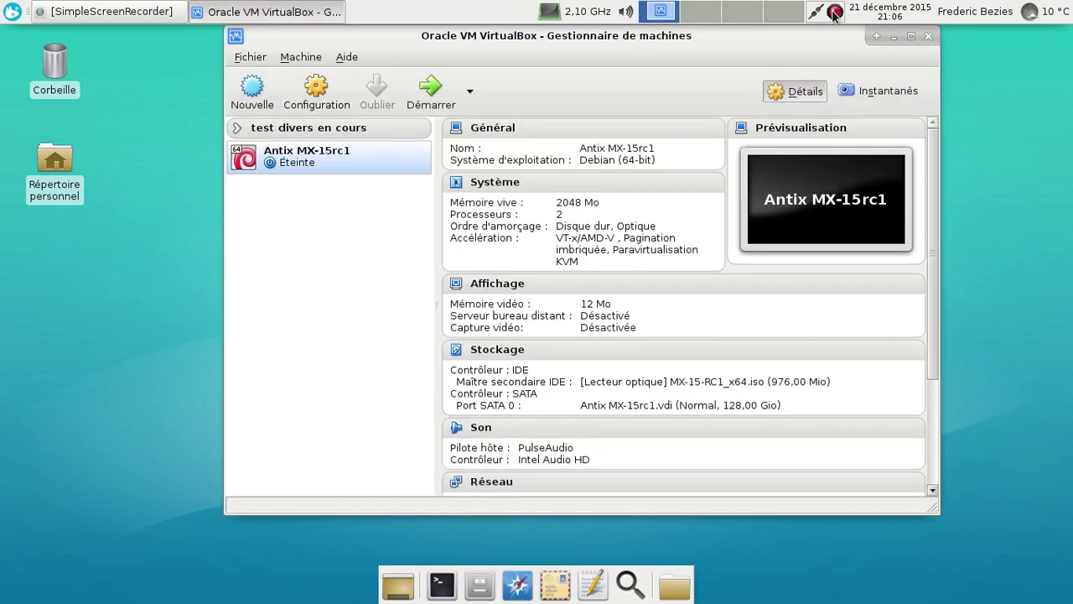
pyautogui.click(834, 12)
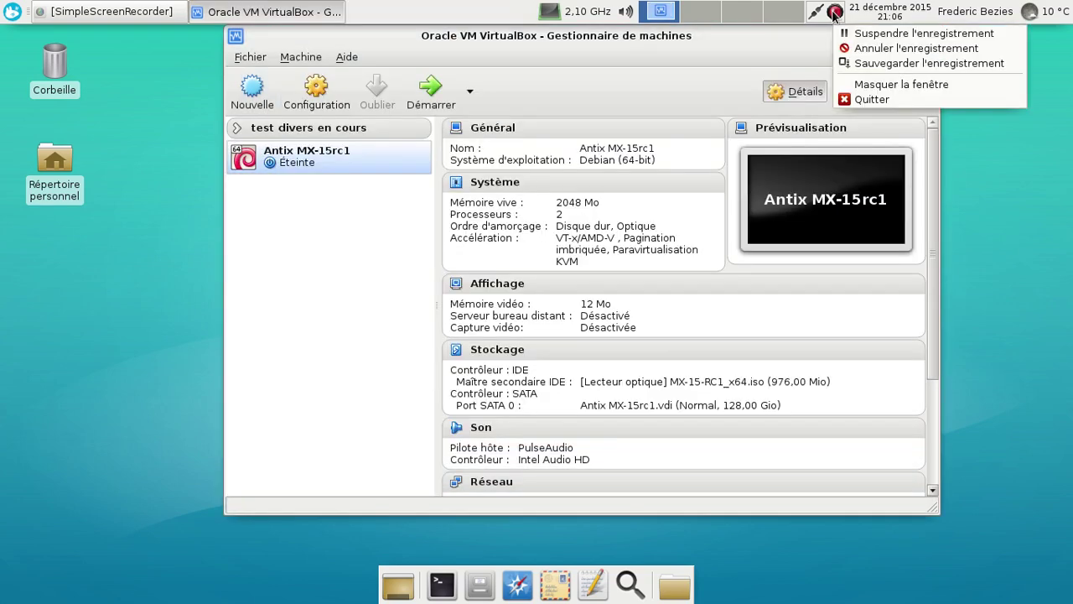